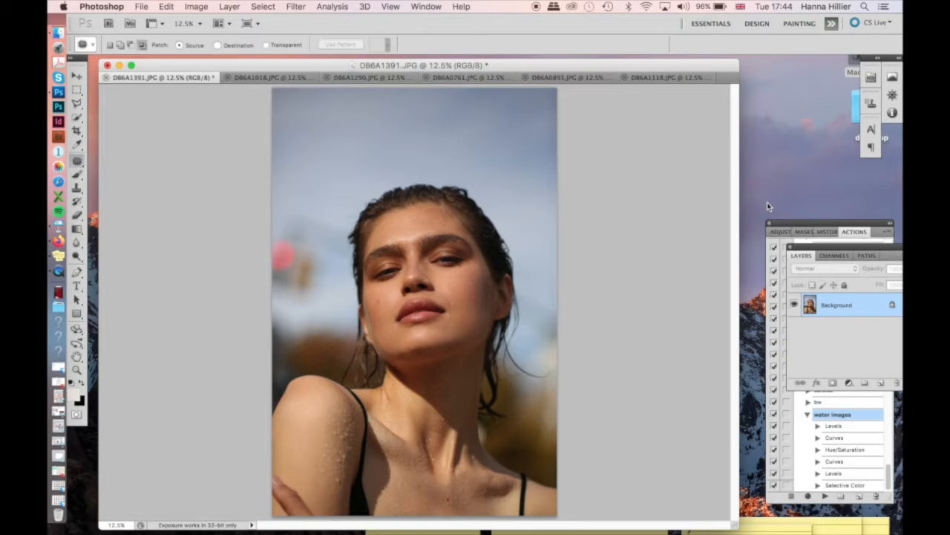
- Create an action named NYC SHOOT in the My Actions set and start recording it
{"action": "left_click", "coordinate": [860, 232]}
{"action": "left_click", "coordinate": [886, 235]}
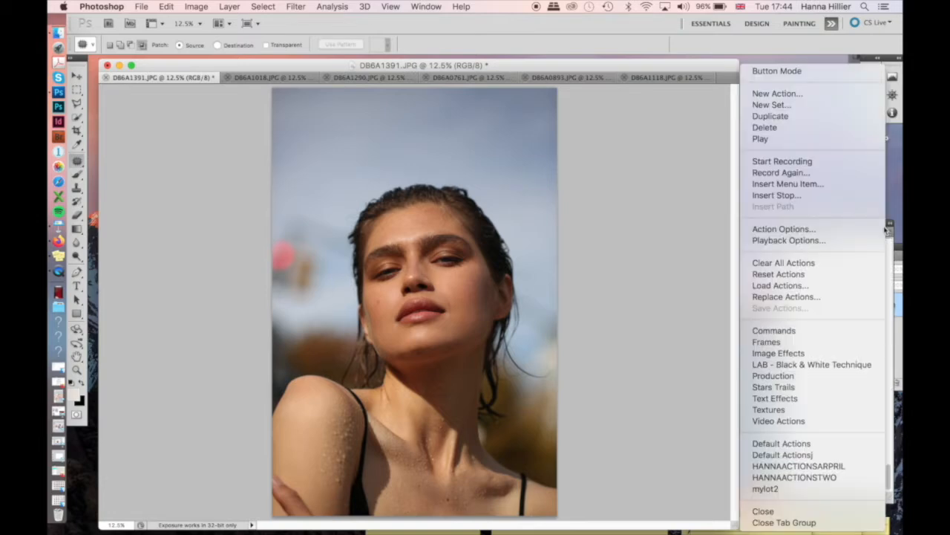
{"action": "left_click", "coordinate": [775, 94]}
{"action": "type", "text": "NYC SHOOT"}
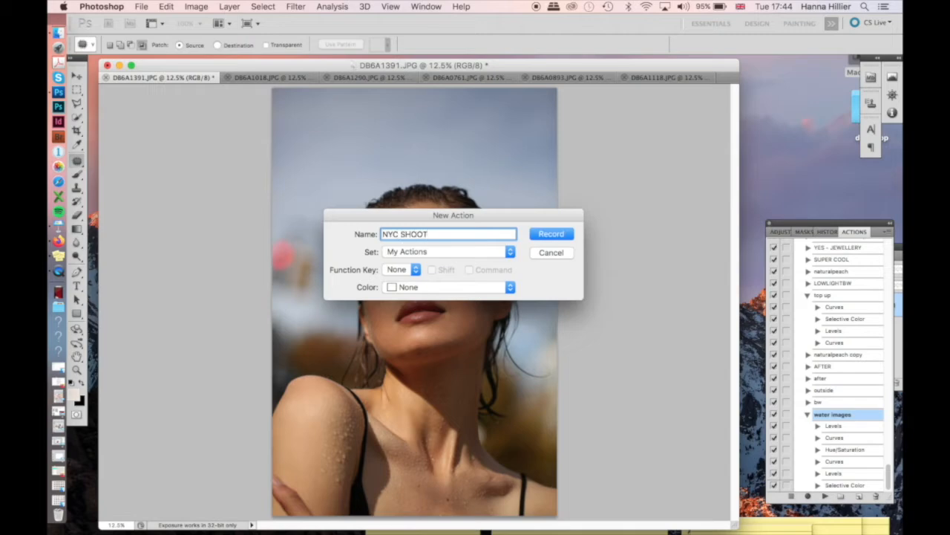
{"action": "key", "text": "Return"}
- Apply a Levels adjustment to the portrait with RGB input levels of 3, 1.04 and 250
{"action": "left_click", "coordinate": [196, 6]}
{"action": "mouse_move", "coordinate": [245, 43]}
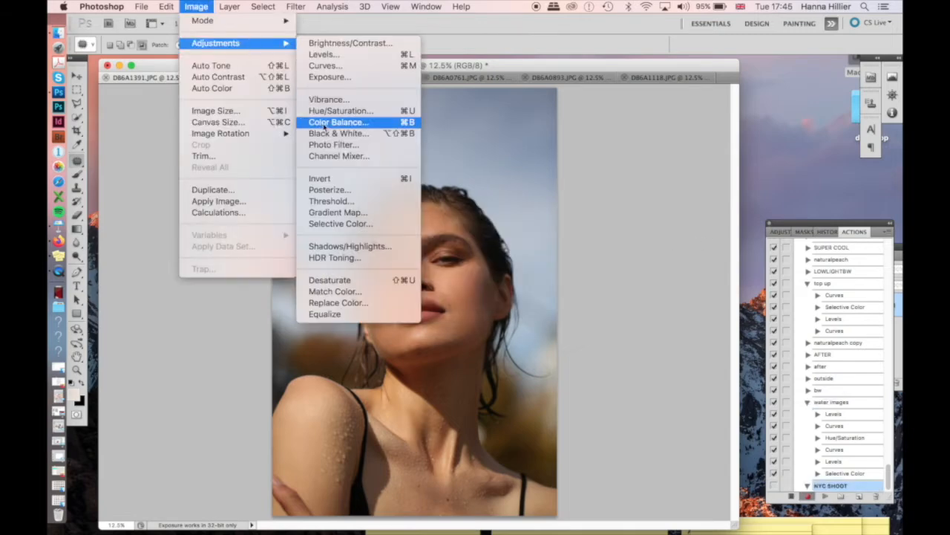
{"action": "left_click", "coordinate": [379, 58]}
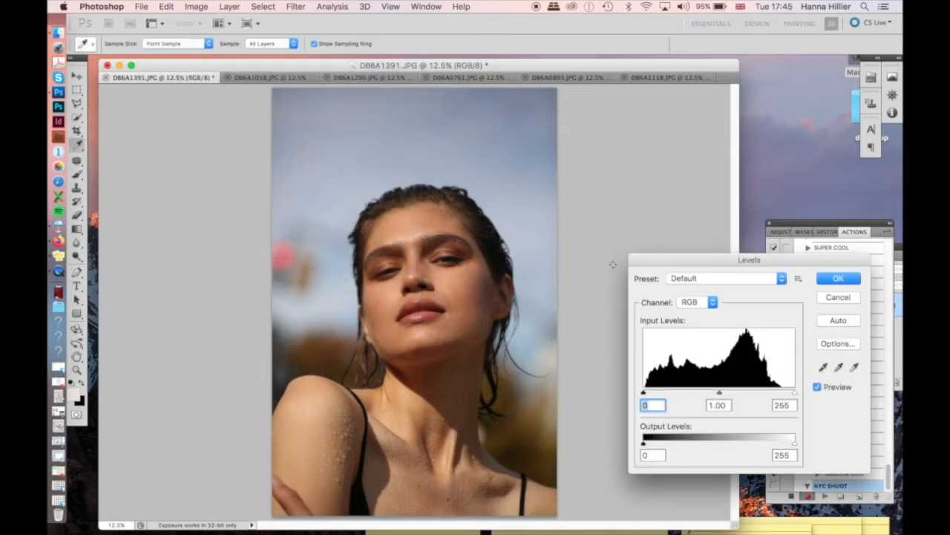
{"action": "left_click_drag", "start_coordinate": [644, 393], "coordinate": [645, 394]}
{"action": "left_click_drag", "start_coordinate": [797, 396], "coordinate": [793, 397]}
{"action": "left_click_drag", "start_coordinate": [718, 394], "coordinate": [716, 395]}
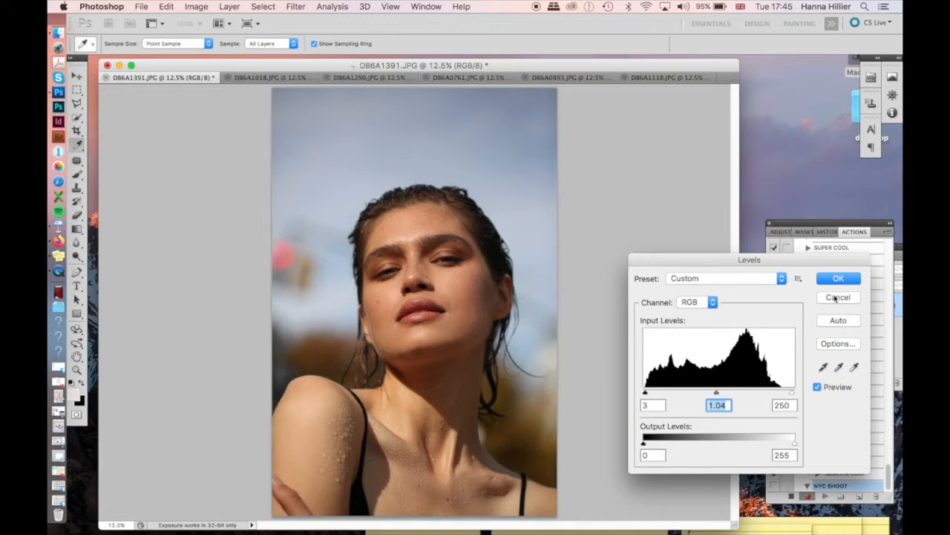
{"action": "left_click", "coordinate": [831, 278]}
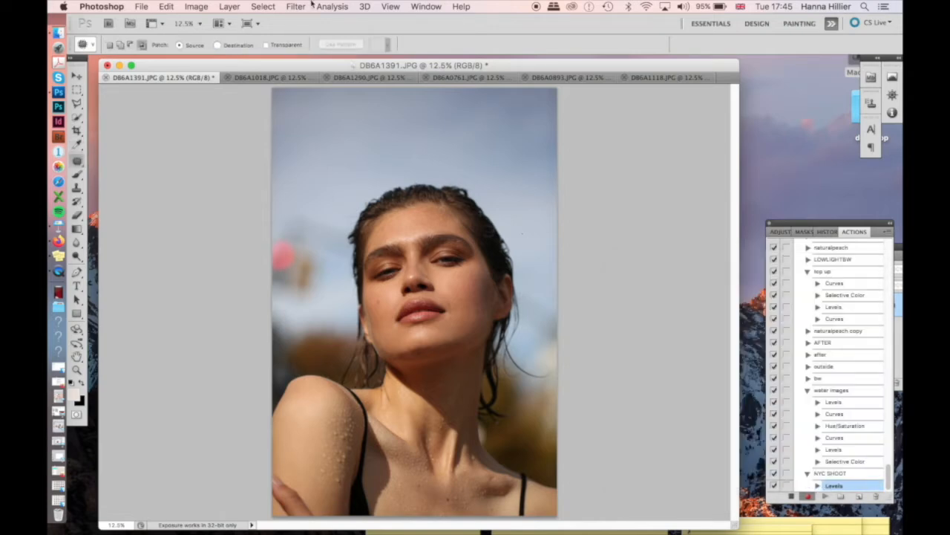
- Apply an RGB Curves adjustment with a shadow point at 32 to 28, a midtone at 118 to 124, and a highlight point
{"action": "left_click", "coordinate": [197, 6]}
{"action": "mouse_move", "coordinate": [241, 46]}
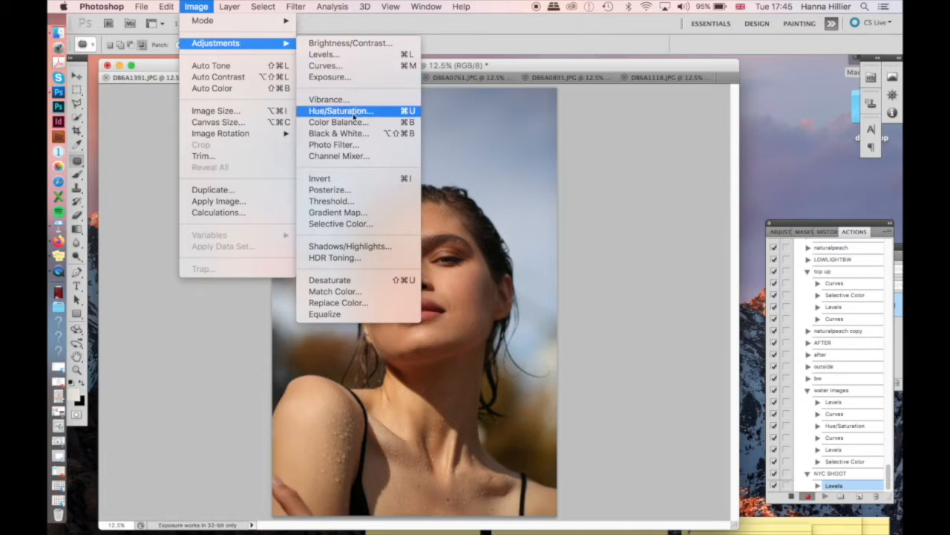
{"action": "left_click", "coordinate": [363, 67]}
{"action": "left_click_drag", "start_coordinate": [672, 406], "coordinate": [672, 413]}
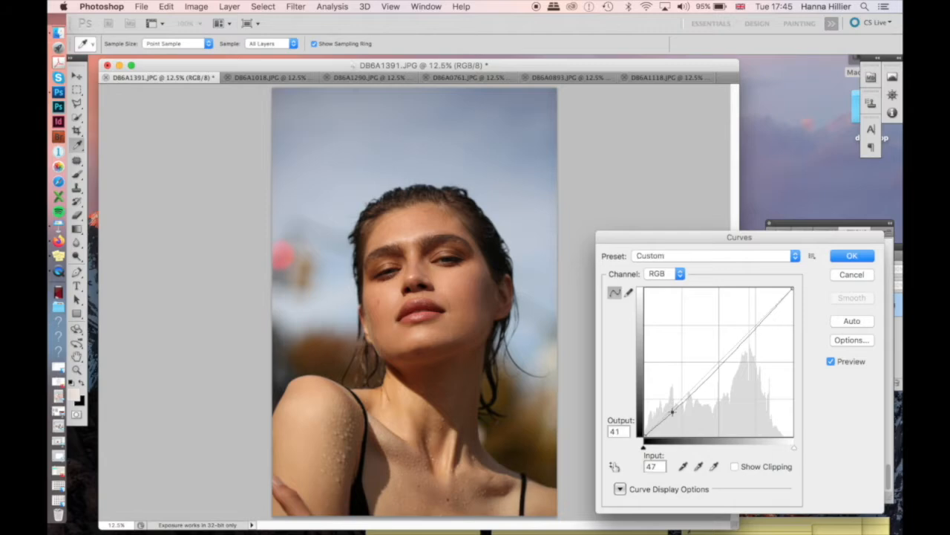
{"action": "left_click", "coordinate": [738, 338]}
{"action": "left_click_drag", "start_coordinate": [738, 339], "coordinate": [762, 316]}
{"action": "left_click", "coordinate": [726, 358]}
{"action": "left_click_drag", "start_coordinate": [724, 357], "coordinate": [717, 363]}
{"action": "left_click_drag", "start_coordinate": [672, 412], "coordinate": [663, 421]}
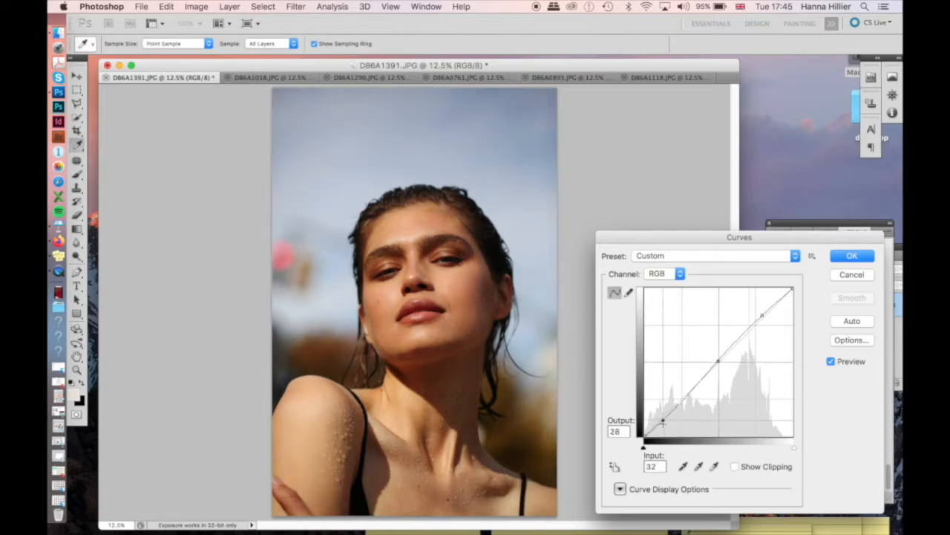
{"action": "left_click_drag", "start_coordinate": [717, 362], "coordinate": [712, 364]}
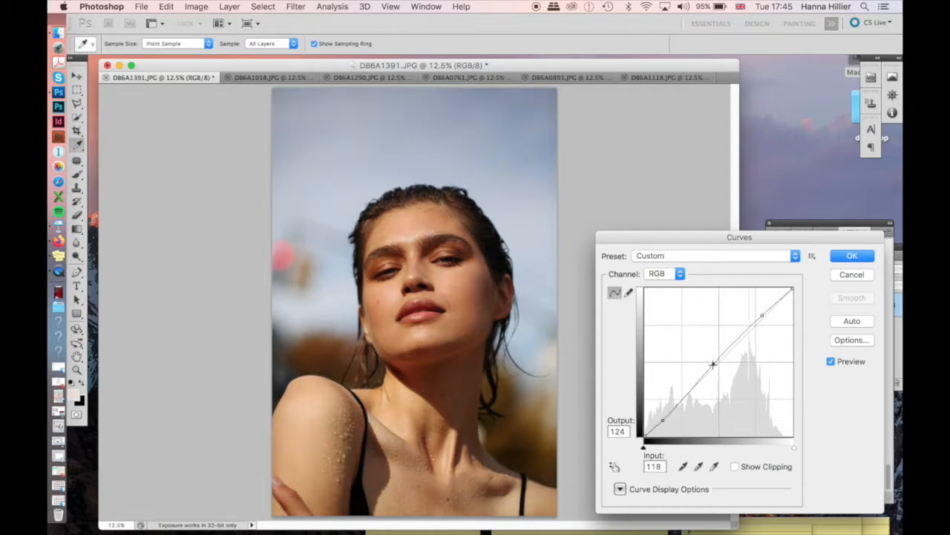
{"action": "left_click", "coordinate": [847, 256]}
- Apply a master Hue/Saturation adjustment with hue -1, saturation -8 and lightness -6
{"action": "left_click", "coordinate": [187, 6]}
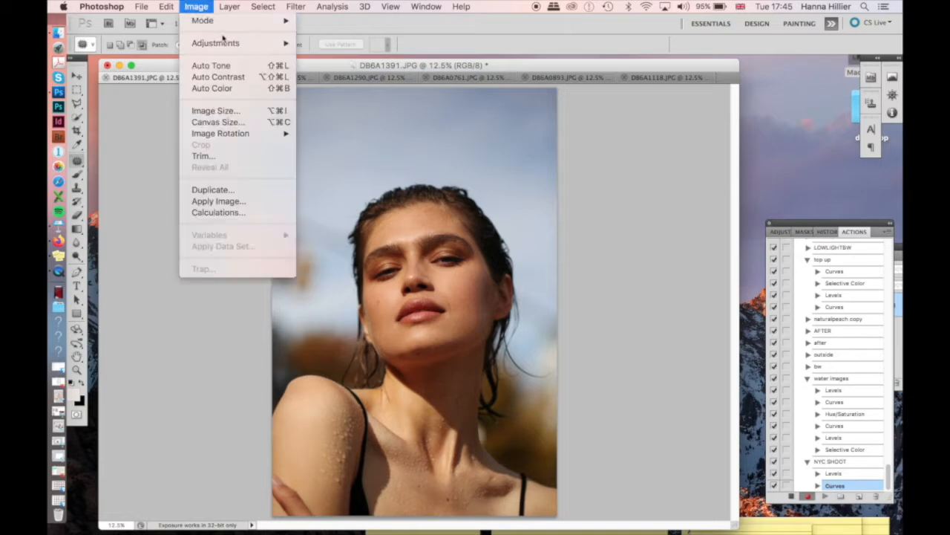
{"action": "mouse_move", "coordinate": [226, 42]}
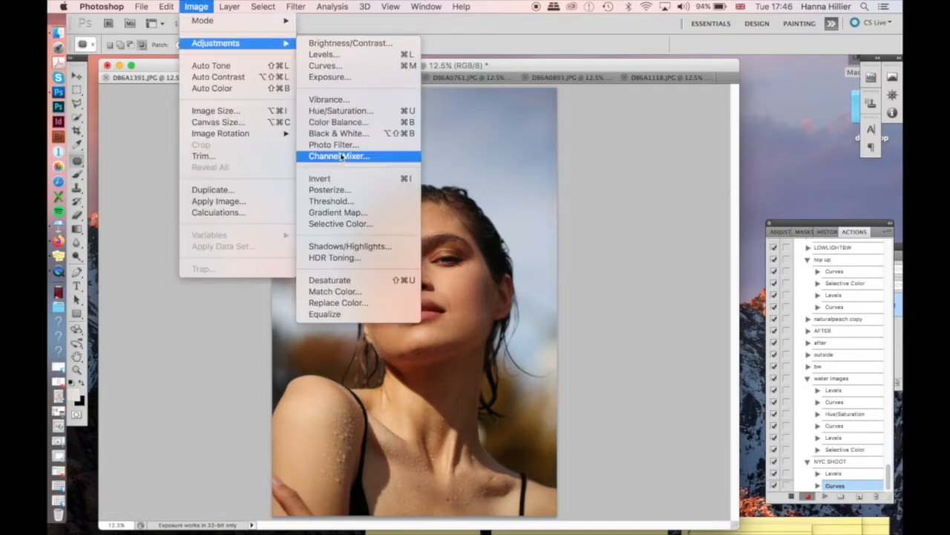
{"action": "left_click", "coordinate": [340, 111]}
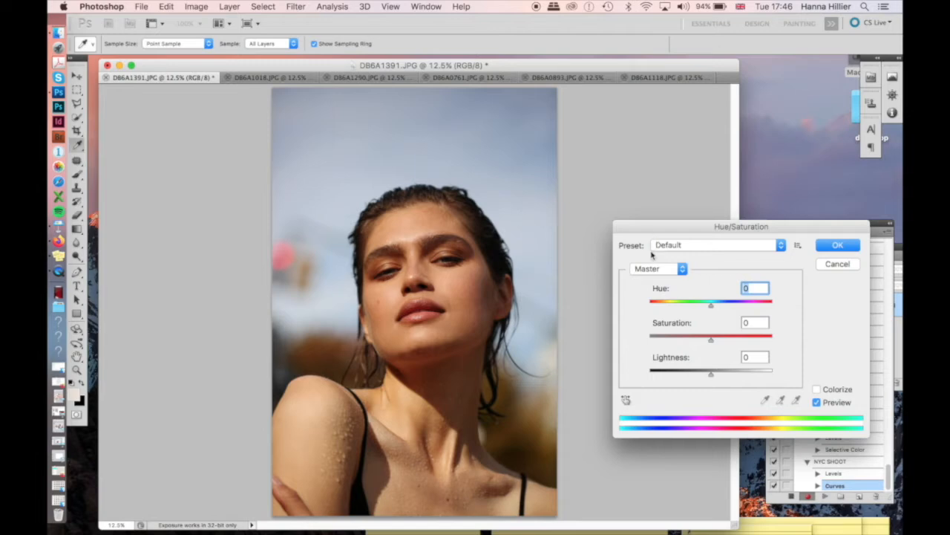
{"action": "mouse_move", "coordinate": [712, 343]}
{"action": "left_mouse_down"}
{"action": "mouse_move", "coordinate": [722, 303]}
{"action": "mouse_move", "coordinate": [726, 340]}
{"action": "mouse_move", "coordinate": [706, 343]}
{"action": "left_mouse_up"}
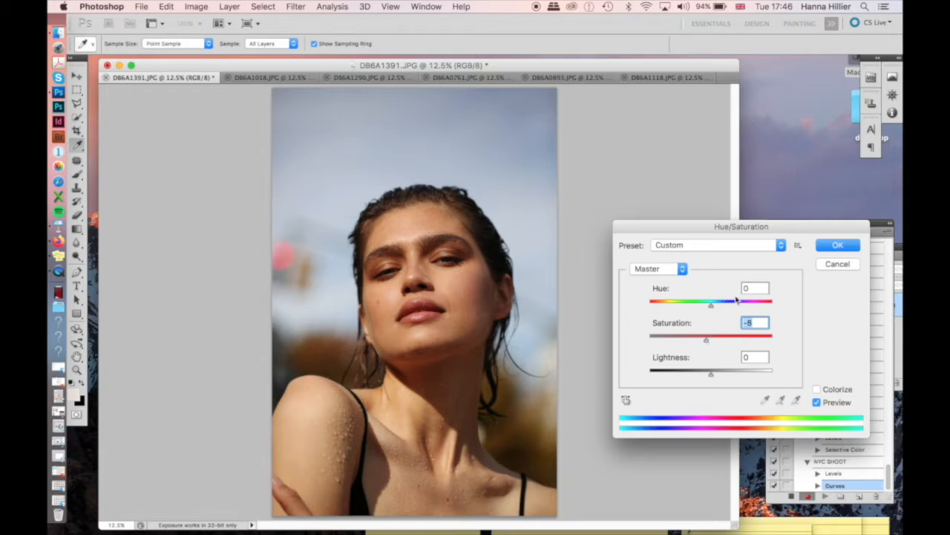
{"action": "left_click_drag", "start_coordinate": [712, 306], "coordinate": [711, 307]}
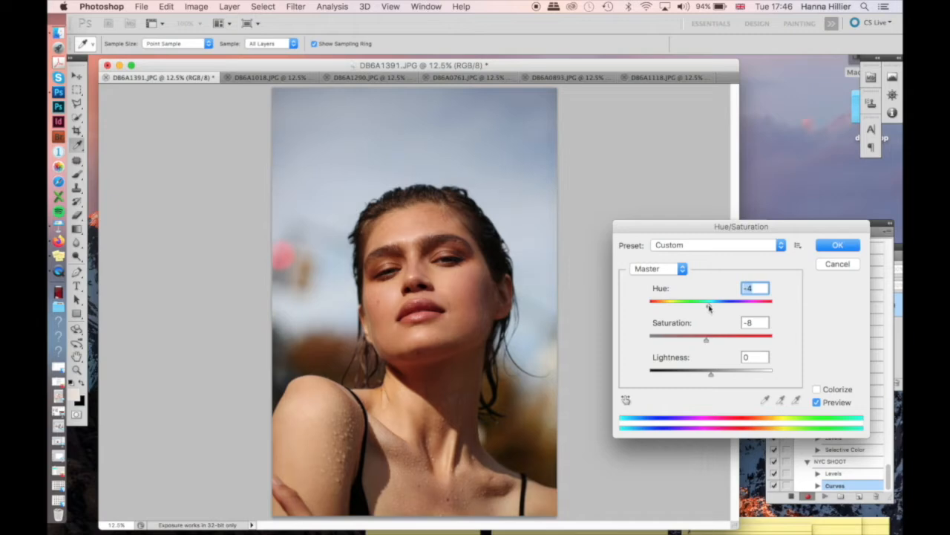
{"action": "left_click_drag", "start_coordinate": [710, 308], "coordinate": [712, 307]}
{"action": "type", "text": "-1"}
{"action": "left_click_drag", "start_coordinate": [710, 377], "coordinate": [706, 378]}
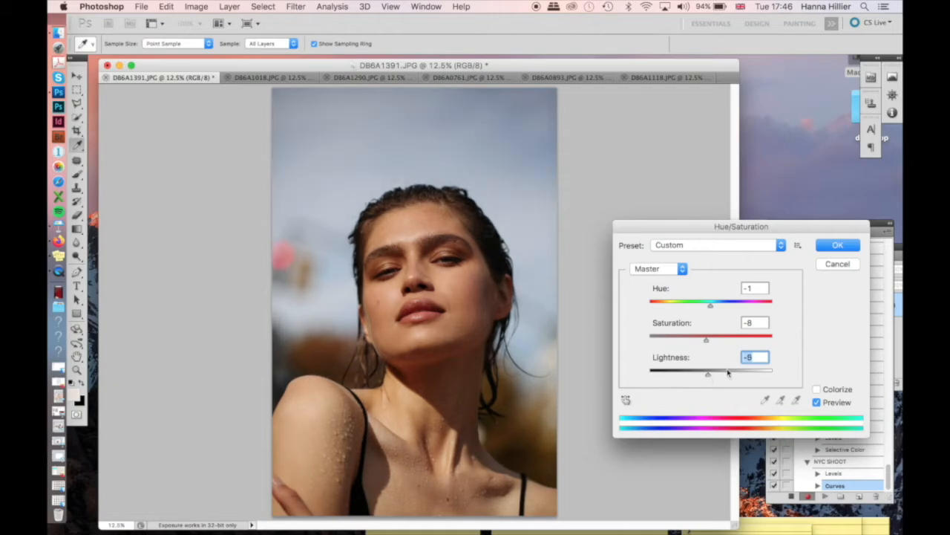
{"action": "left_click", "coordinate": [820, 248]}
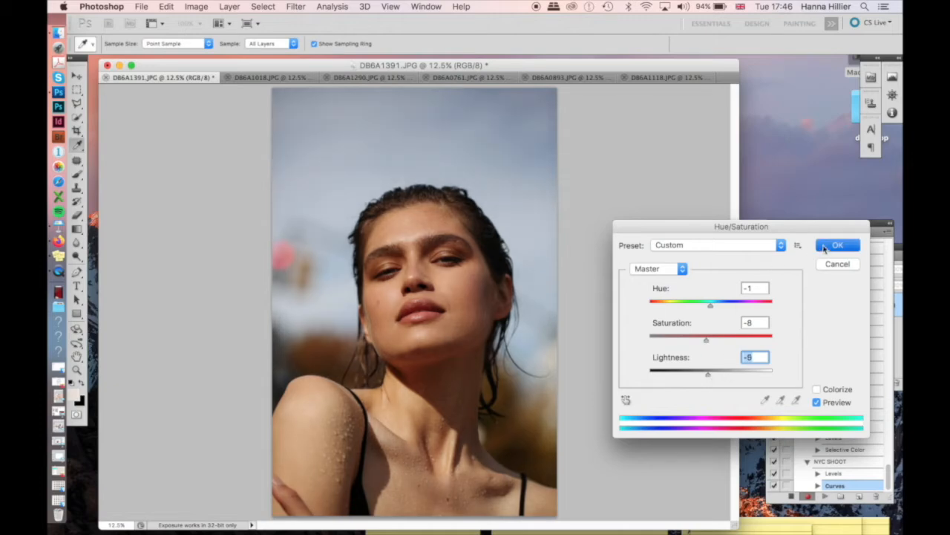
- Apply a second RGB Curves adjustment with a shadow point and a point brightening input 155 to output 161
{"action": "key", "text": "super+m"}
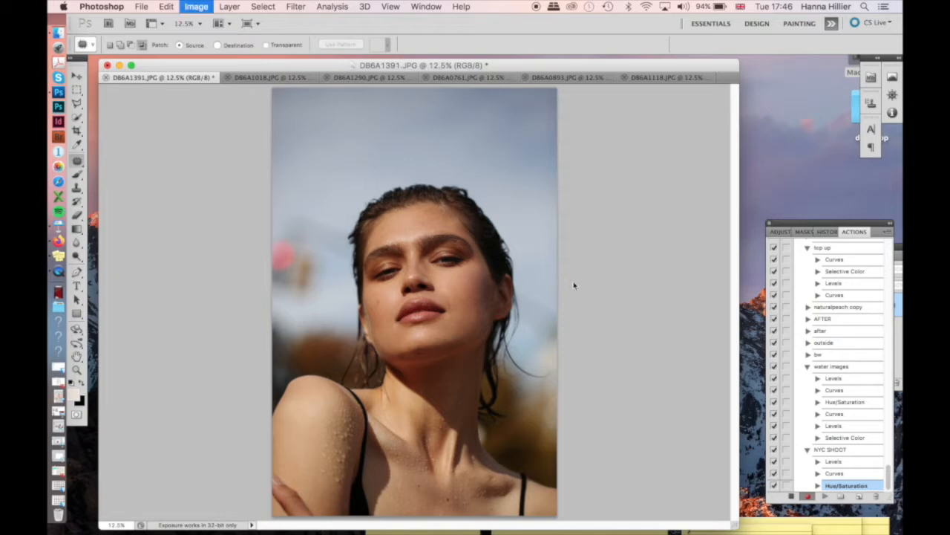
{"action": "left_click_drag", "start_coordinate": [682, 399], "coordinate": [681, 398]}
{"action": "left_click_drag", "start_coordinate": [730, 349], "coordinate": [735, 343]}
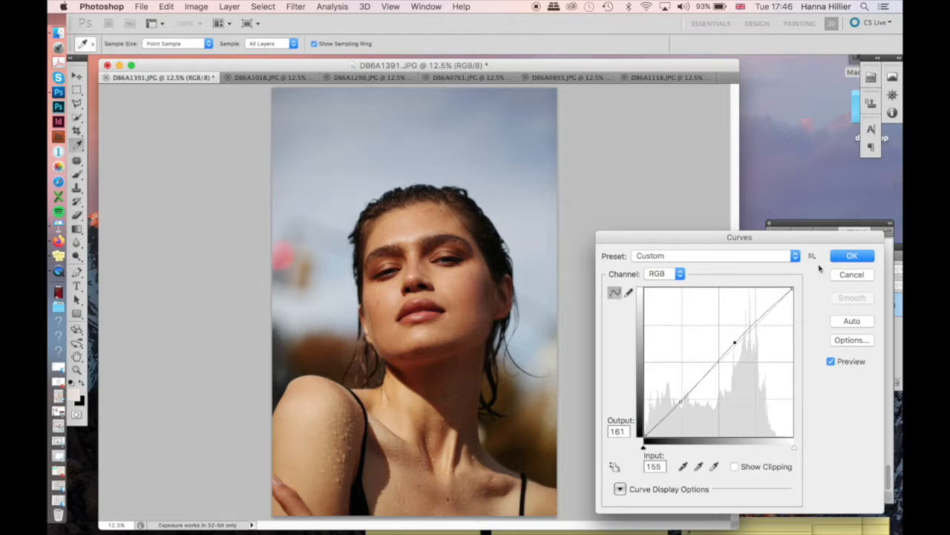
{"action": "left_click", "coordinate": [845, 259]}
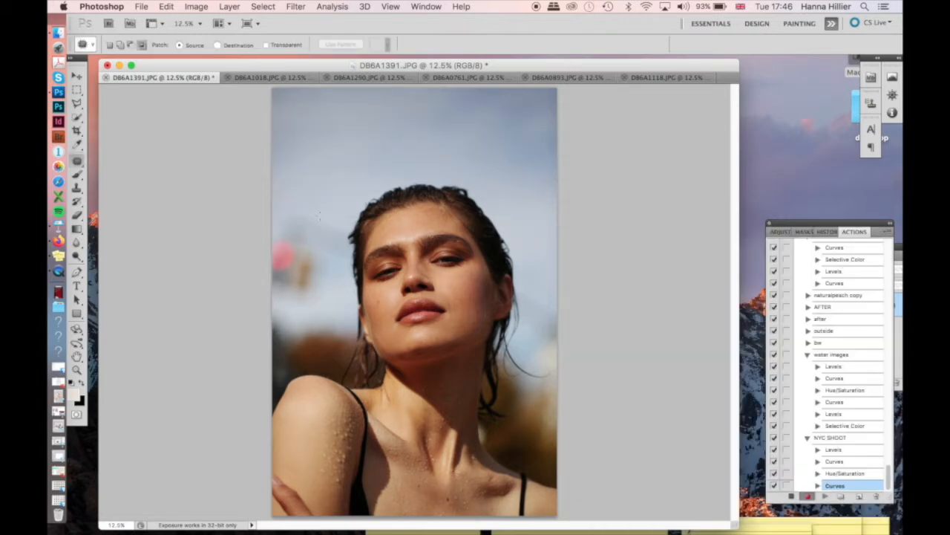
- Start a Selective Color adjustment with the relative method and set the black in the reds to +3%
{"action": "left_click", "coordinate": [196, 6]}
{"action": "mouse_move", "coordinate": [241, 43]}
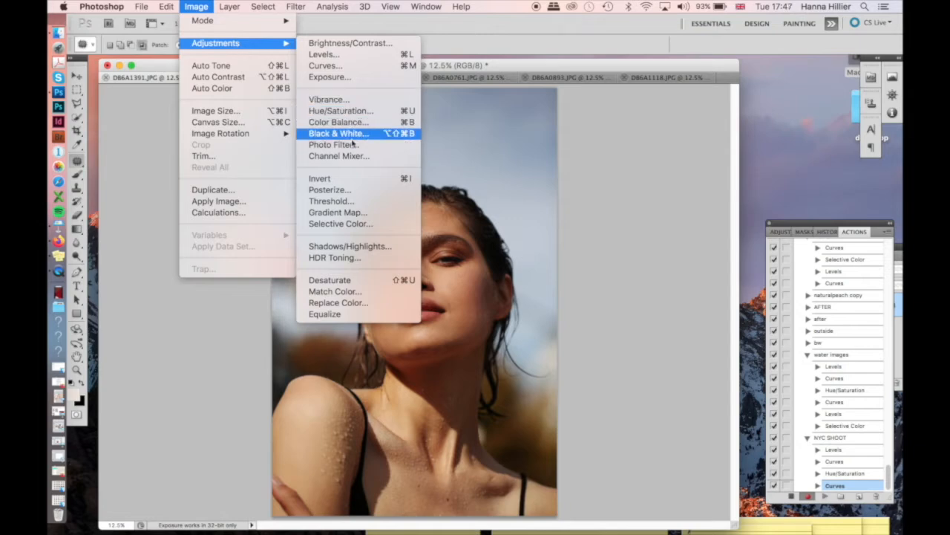
{"action": "left_click", "coordinate": [361, 224]}
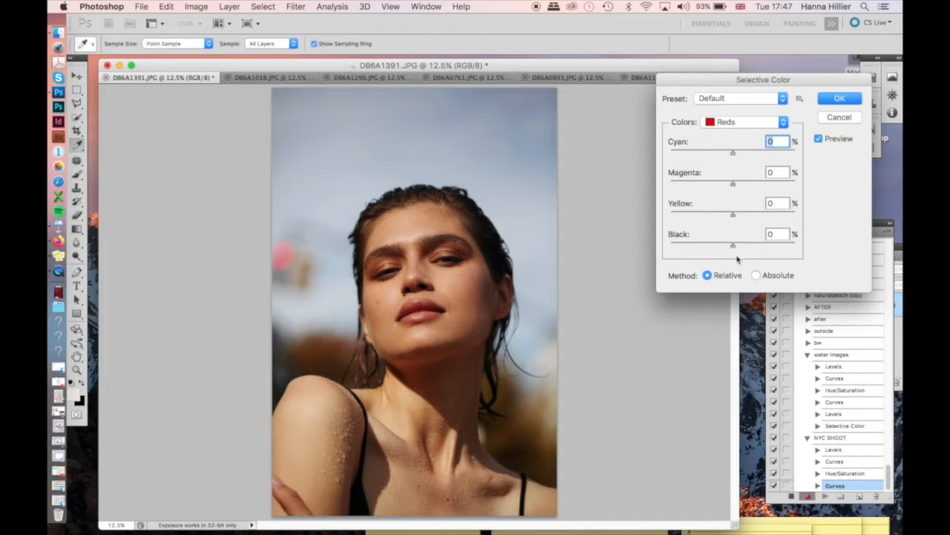
{"action": "left_click_drag", "start_coordinate": [732, 246], "coordinate": [736, 254]}
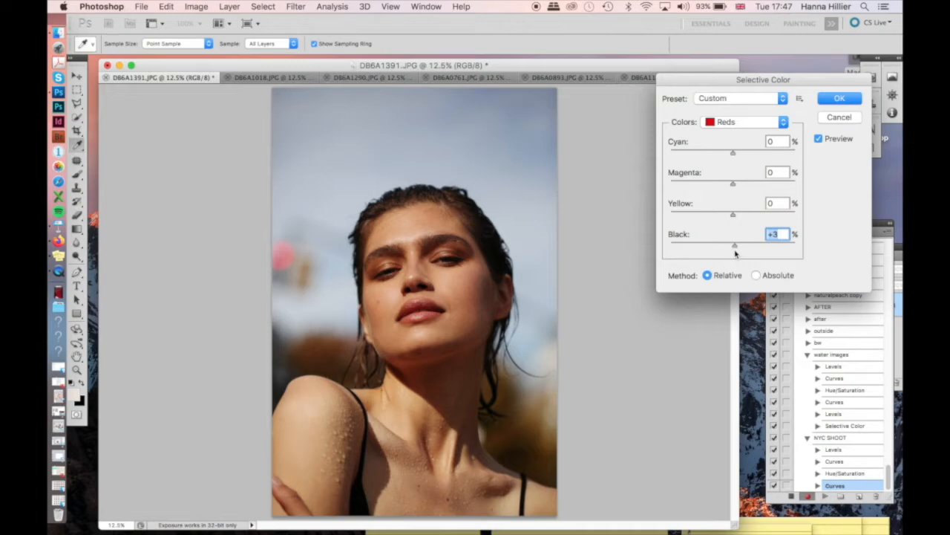
- Set the black to +11% for the yellows and +10% for the reds in Selective Color
{"action": "left_click", "coordinate": [735, 125]}
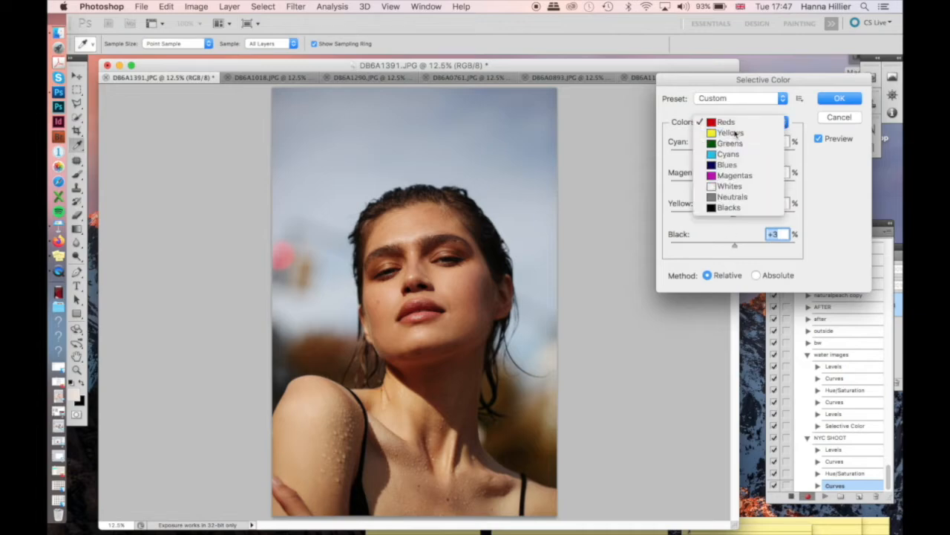
{"action": "left_click", "coordinate": [735, 132]}
{"action": "mouse_move", "coordinate": [734, 248]}
{"action": "left_mouse_down"}
{"action": "mouse_move", "coordinate": [726, 250]}
{"action": "mouse_move", "coordinate": [751, 257]}
{"action": "mouse_move", "coordinate": [741, 260]}
{"action": "left_mouse_up"}
{"action": "left_click", "coordinate": [738, 123]}
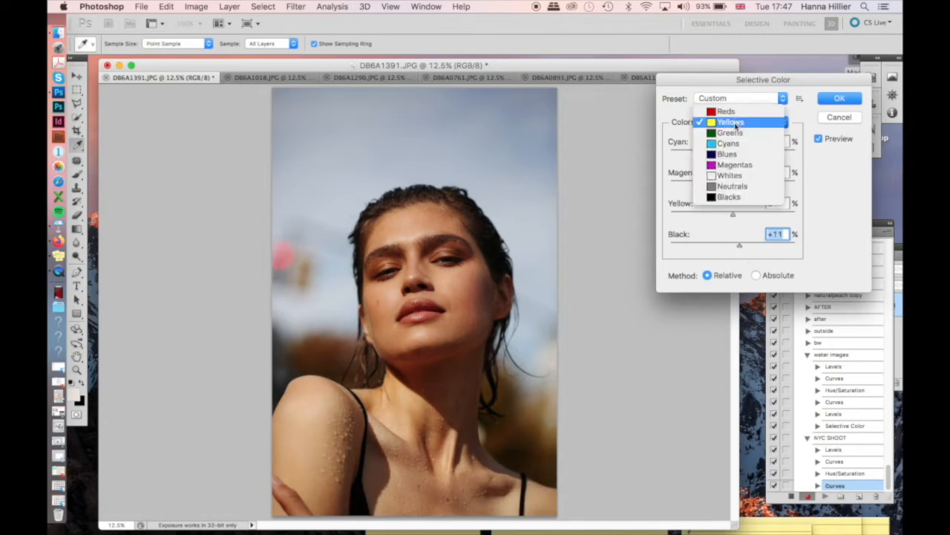
{"action": "left_click", "coordinate": [732, 111]}
{"action": "mouse_move", "coordinate": [737, 248]}
{"action": "left_mouse_down"}
{"action": "mouse_move", "coordinate": [724, 249]}
{"action": "mouse_move", "coordinate": [739, 254]}
{"action": "left_mouse_up"}
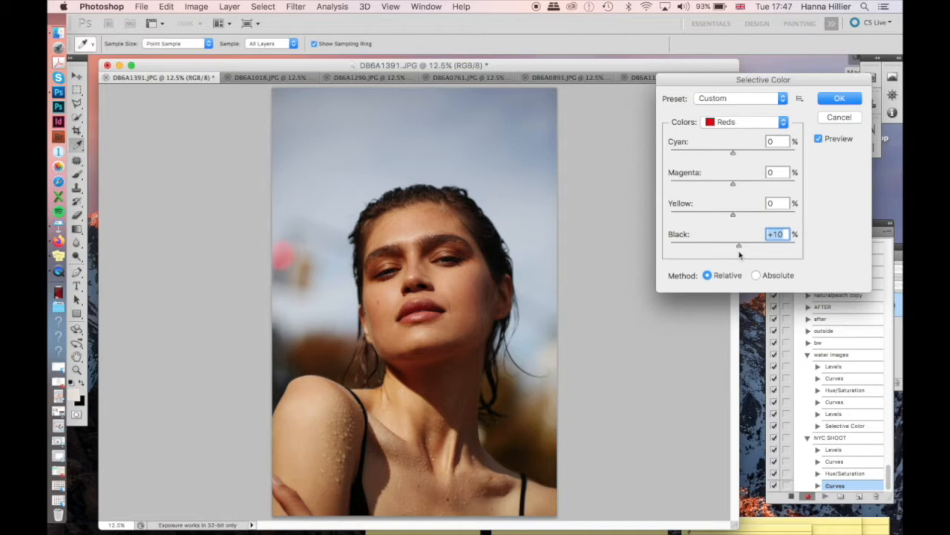
- Adjust the whites in Selective Color to cyan +18%, yellow -1% and black +22%
{"action": "left_click", "coordinate": [726, 125]}
{"action": "left_click", "coordinate": [729, 186]}
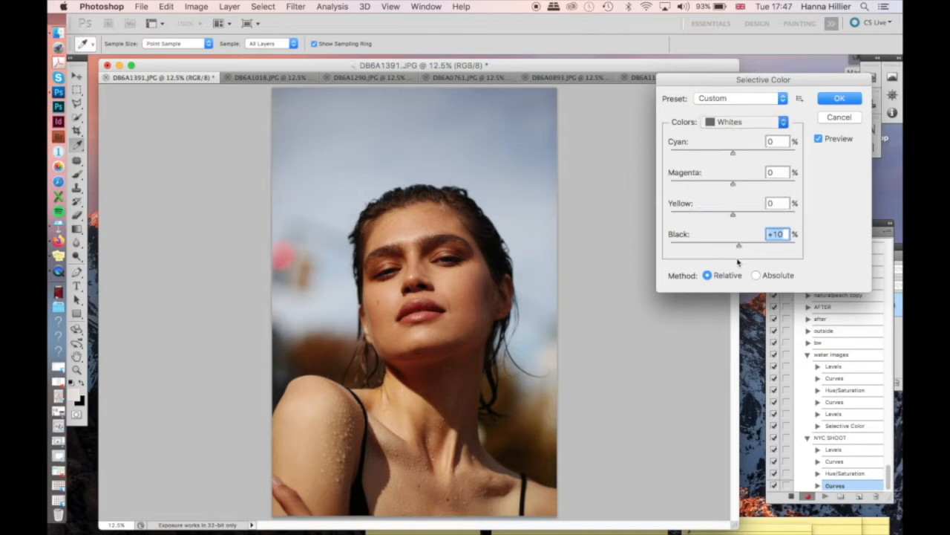
{"action": "mouse_move", "coordinate": [735, 253]}
{"action": "left_mouse_down"}
{"action": "mouse_move", "coordinate": [710, 255]}
{"action": "mouse_move", "coordinate": [747, 256]}
{"action": "left_mouse_up"}
{"action": "left_click_drag", "start_coordinate": [733, 153], "coordinate": [745, 172]}
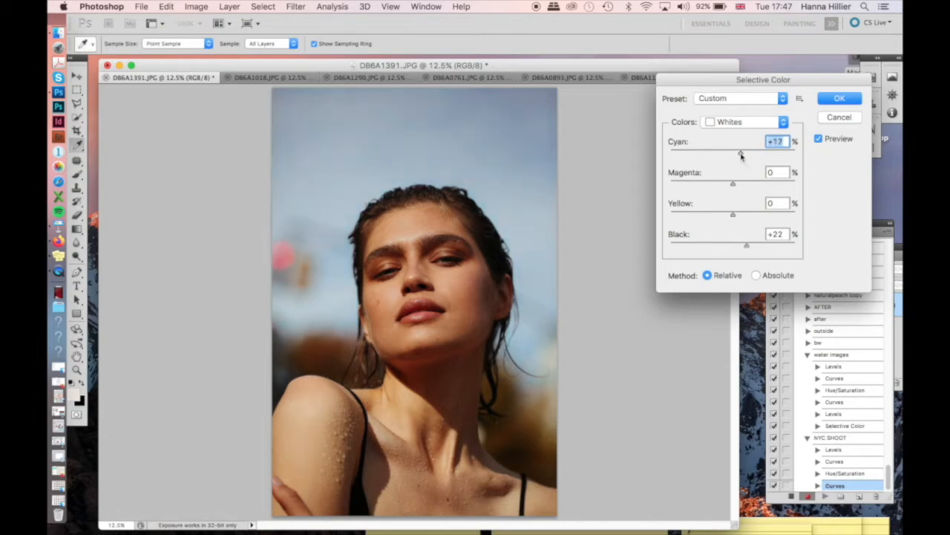
{"action": "left_click_drag", "start_coordinate": [741, 156], "coordinate": [732, 228]}
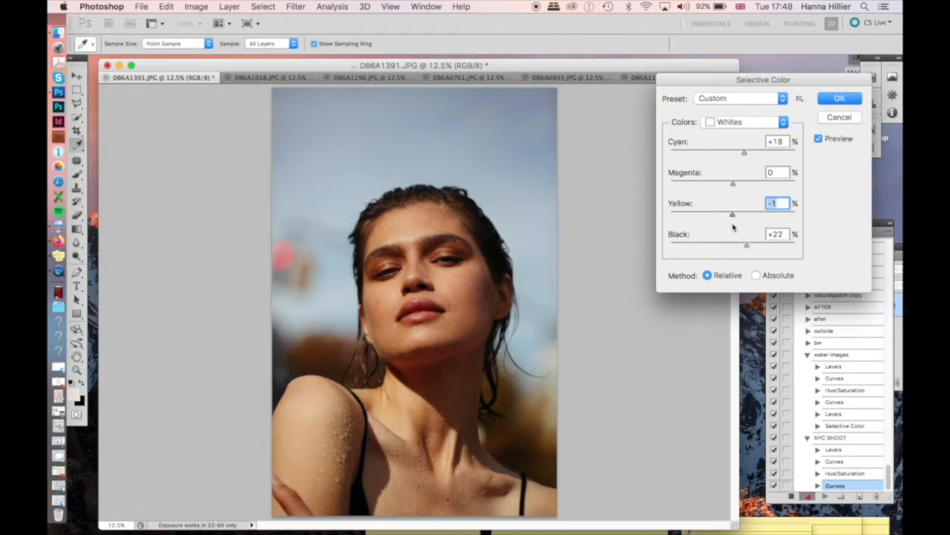
- Adjust the blacks in Selective Color to cyan +6% and black +1%
{"action": "left_click", "coordinate": [739, 125]}
{"action": "left_click", "coordinate": [731, 144]}
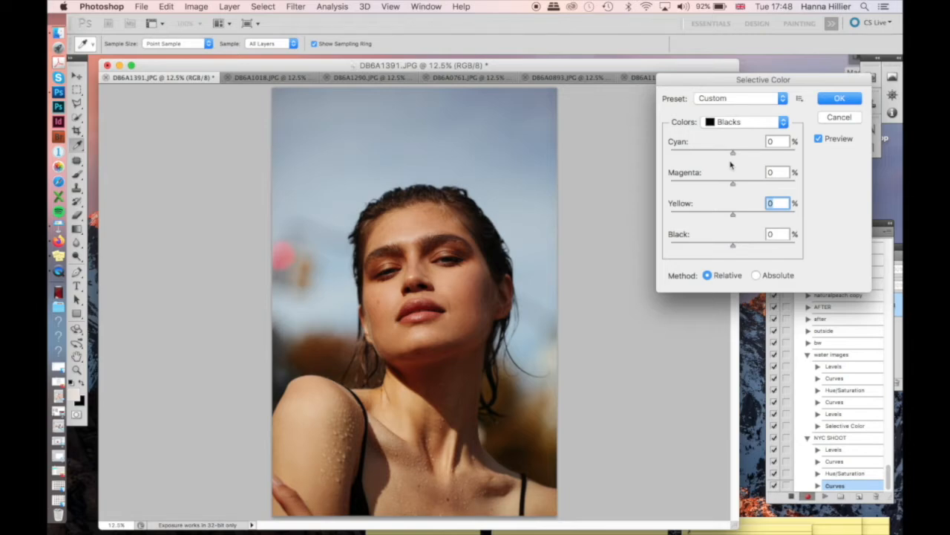
{"action": "left_click_drag", "start_coordinate": [733, 153], "coordinate": [736, 155]}
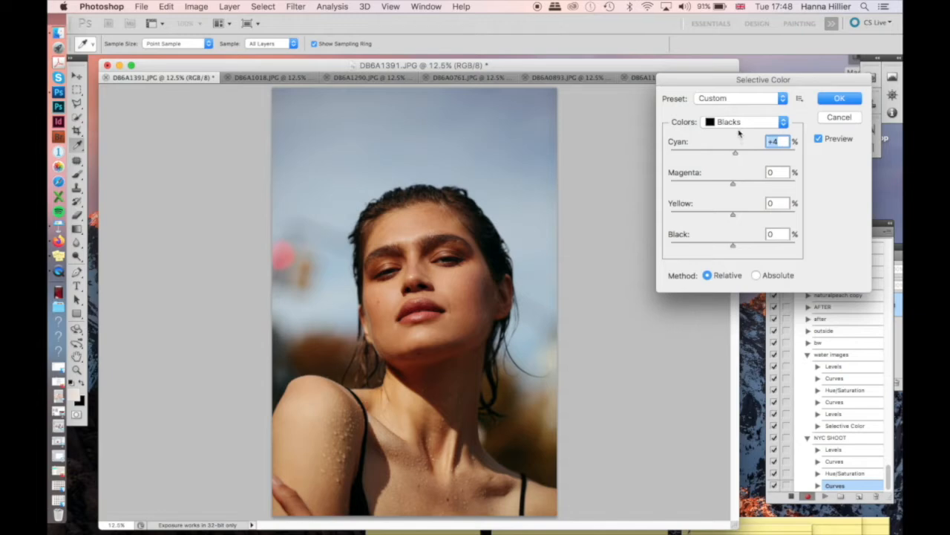
{"action": "mouse_move", "coordinate": [735, 152]}
{"action": "left_mouse_down"}
{"action": "mouse_move", "coordinate": [768, 156]}
{"action": "mouse_move", "coordinate": [695, 156]}
{"action": "mouse_move", "coordinate": [736, 154]}
{"action": "left_mouse_up"}
{"action": "left_click_drag", "start_coordinate": [735, 153], "coordinate": [737, 156]}
{"action": "mouse_move", "coordinate": [733, 246]}
{"action": "left_mouse_down"}
{"action": "mouse_move", "coordinate": [724, 248]}
{"action": "mouse_move", "coordinate": [735, 256]}
{"action": "left_mouse_up"}
- Adjust the neutrals in Selective Color to cyan -3%, magenta +1% and black +1%
{"action": "left_click", "coordinate": [732, 123]}
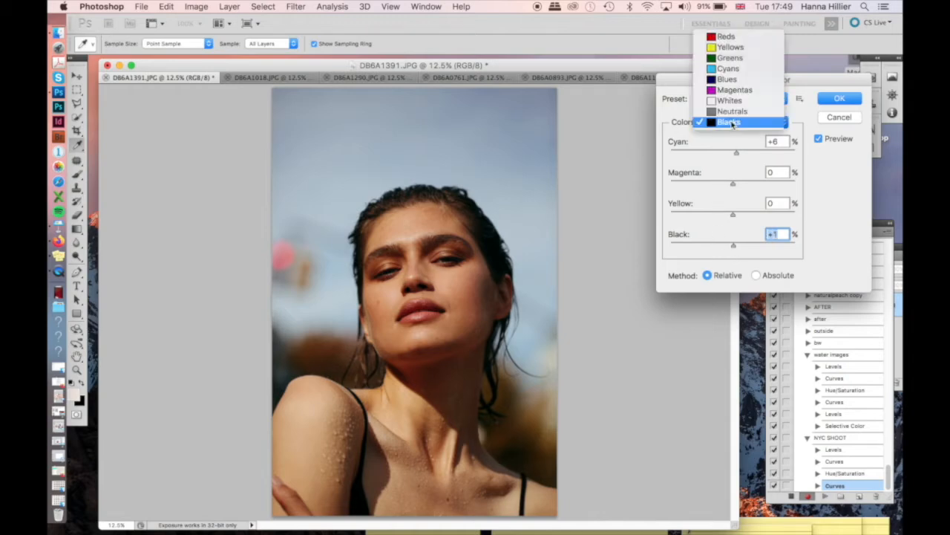
{"action": "left_click", "coordinate": [732, 110]}
{"action": "mouse_move", "coordinate": [733, 246]}
{"action": "left_mouse_down"}
{"action": "mouse_move", "coordinate": [719, 248]}
{"action": "mouse_move", "coordinate": [739, 255]}
{"action": "left_mouse_up"}
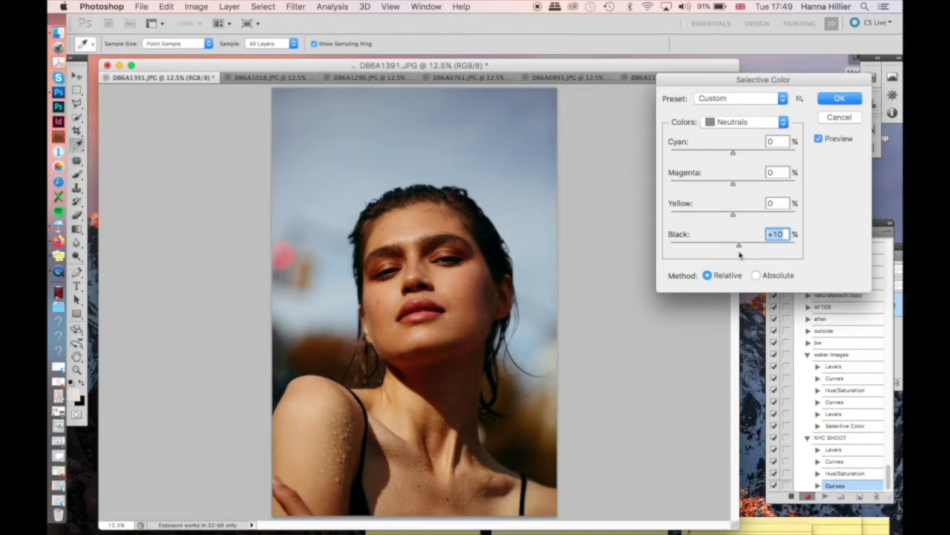
{"action": "left_click_drag", "start_coordinate": [740, 250], "coordinate": [735, 250]}
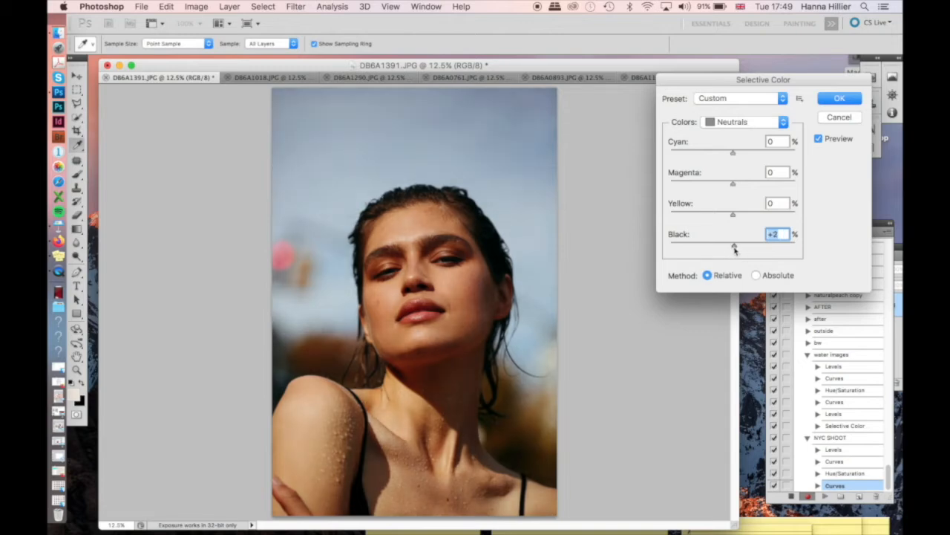
{"action": "left_click_drag", "start_coordinate": [733, 152], "coordinate": [734, 188]}
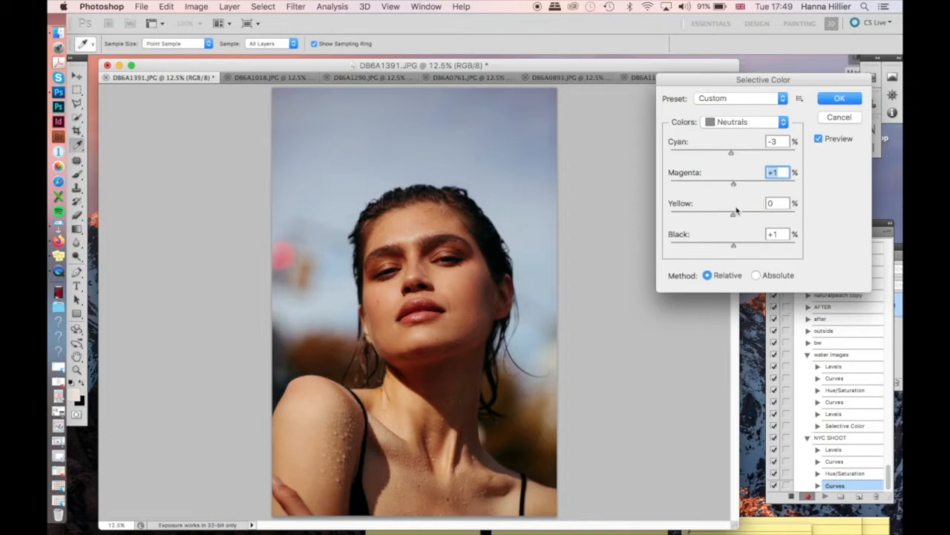
- Set the black of the yellows to +2% in Selective Color
{"action": "left_click", "coordinate": [743, 123]}
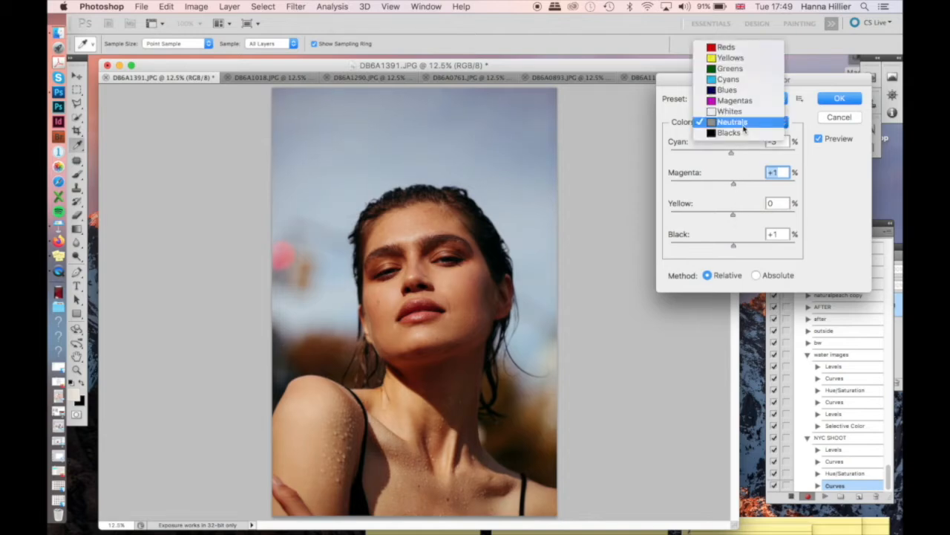
{"action": "left_click", "coordinate": [737, 58]}
{"action": "left_click_drag", "start_coordinate": [740, 253], "coordinate": [735, 264]}
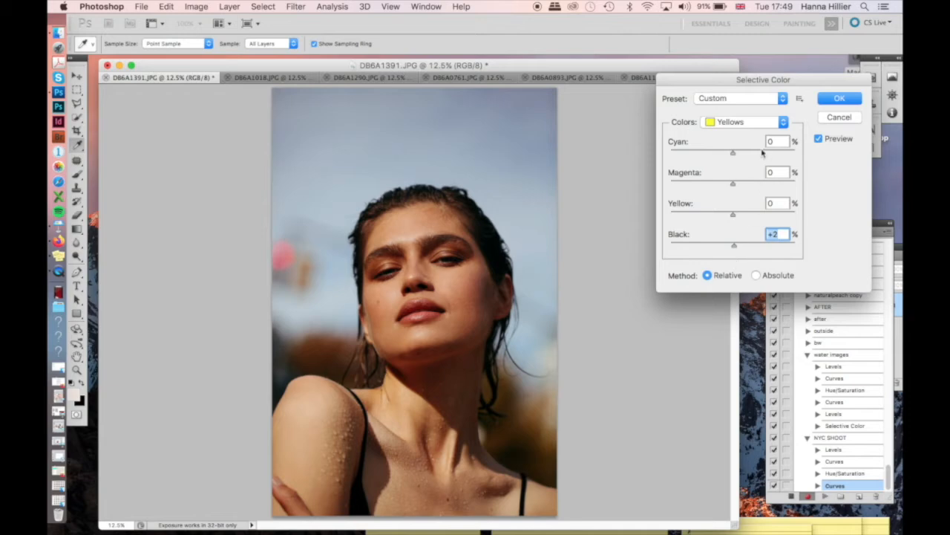
- Adjust the blues in Selective Color to cyan +83%, magenta +1%, yellow +1% and black +22%
{"action": "left_click", "coordinate": [746, 123]}
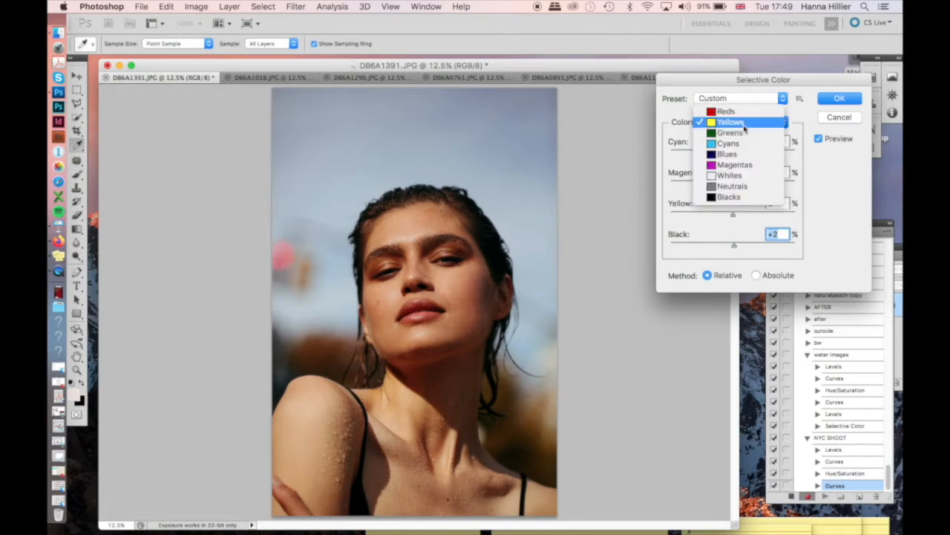
{"action": "left_click", "coordinate": [727, 153]}
{"action": "mouse_move", "coordinate": [734, 253]}
{"action": "left_mouse_down"}
{"action": "mouse_move", "coordinate": [689, 257]}
{"action": "mouse_move", "coordinate": [744, 261]}
{"action": "mouse_move", "coordinate": [734, 262]}
{"action": "mouse_move", "coordinate": [747, 246]}
{"action": "left_mouse_up"}
{"action": "left_click_drag", "start_coordinate": [732, 215], "coordinate": [786, 172]}
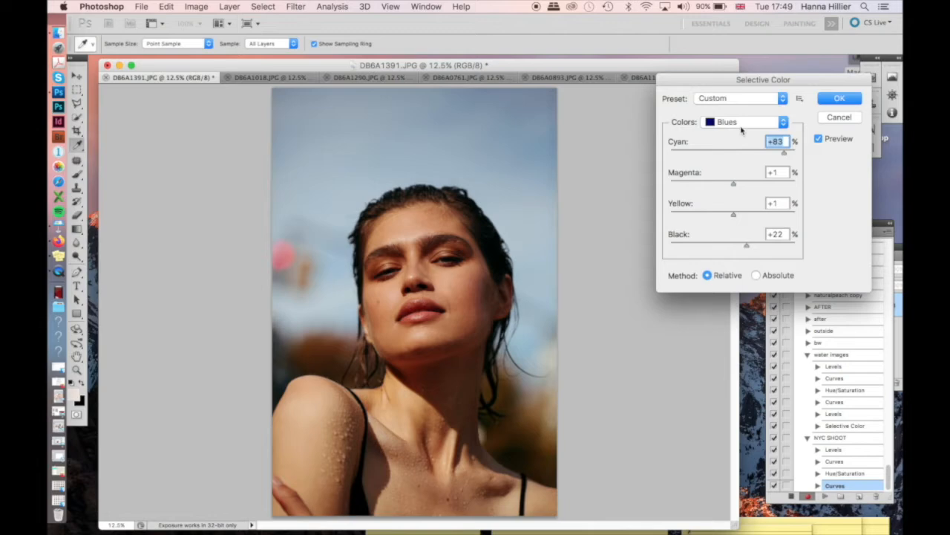
- Set the black of the greens to 0% and apply the Selective Color adjustment
{"action": "left_click", "coordinate": [741, 121]}
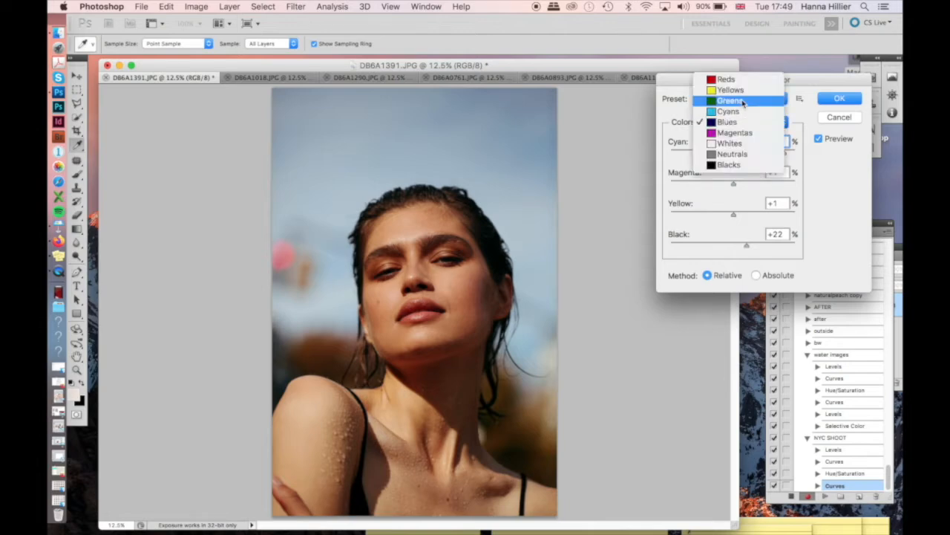
{"action": "left_click", "coordinate": [743, 101]}
{"action": "mouse_move", "coordinate": [733, 255]}
{"action": "left_mouse_down"}
{"action": "mouse_move", "coordinate": [682, 260]}
{"action": "mouse_move", "coordinate": [773, 262]}
{"action": "mouse_move", "coordinate": [679, 269]}
{"action": "mouse_move", "coordinate": [733, 256]}
{"action": "left_mouse_up"}
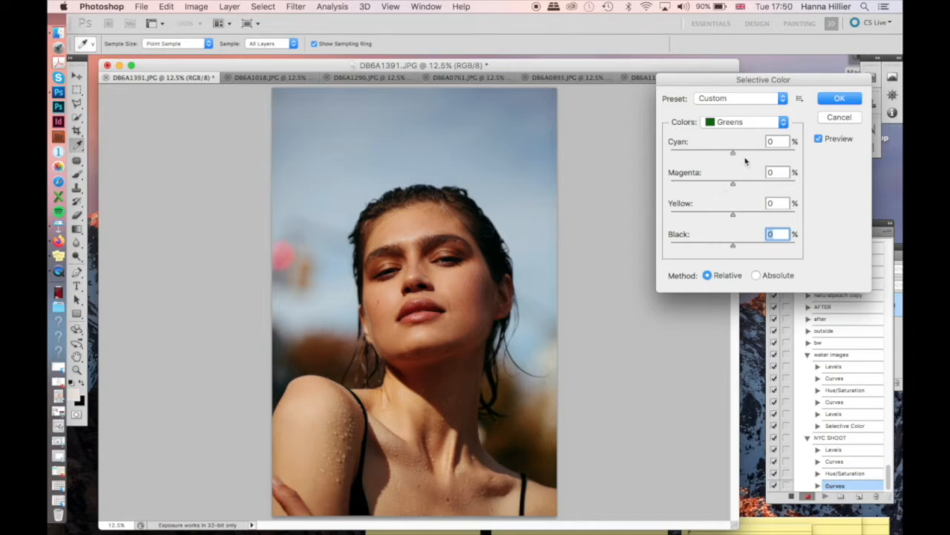
{"action": "left_click", "coordinate": [830, 99]}
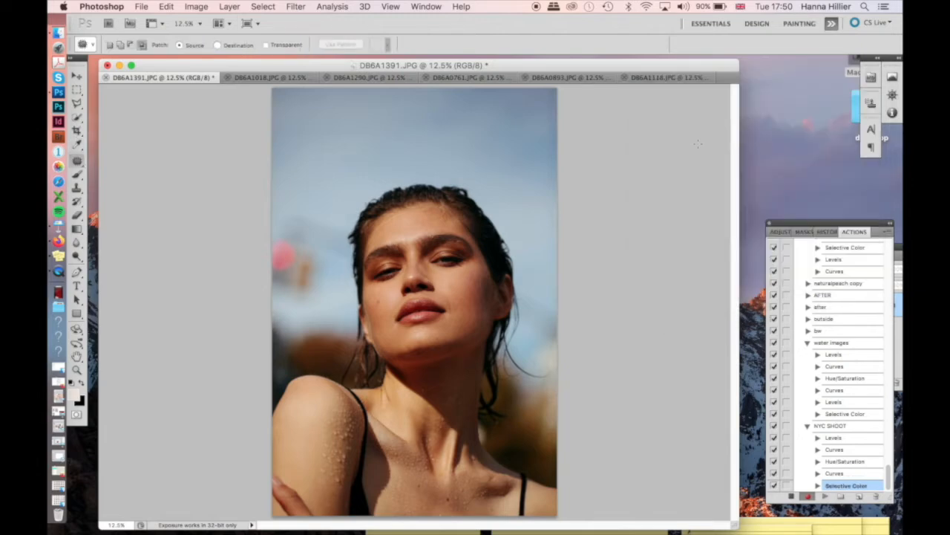
- Apply a master Hue/Saturation adjustment with saturation -4 and hue -1
{"action": "key", "text": "super+u"}
{"action": "left_click_drag", "start_coordinate": [710, 341], "coordinate": [706, 342]}
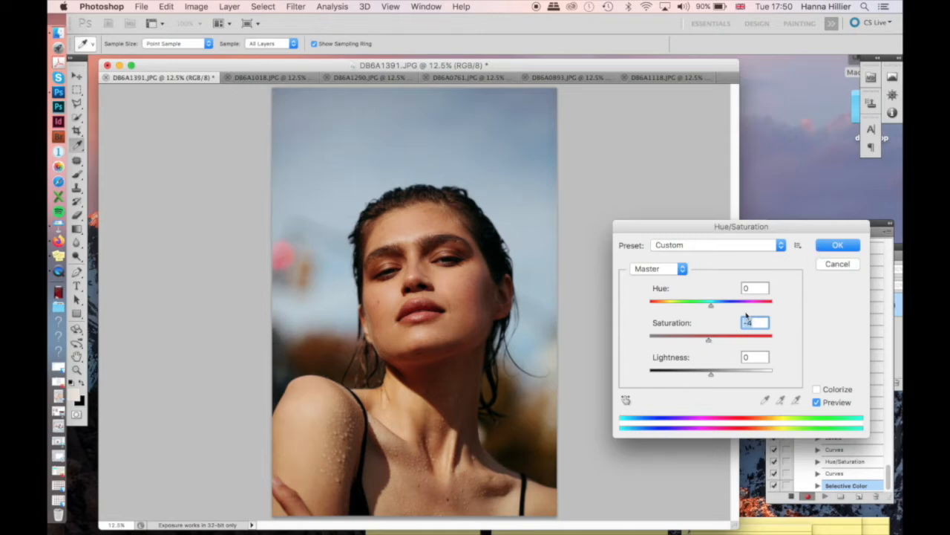
{"action": "left_click_drag", "start_coordinate": [712, 306], "coordinate": [709, 310]}
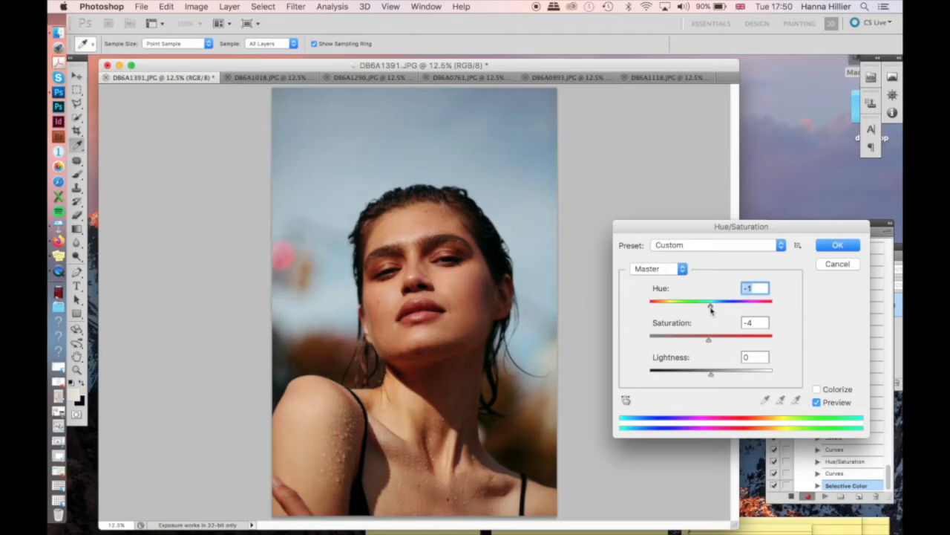
{"action": "left_click", "coordinate": [818, 245]}
- Apply a Color Balance adjustment, fine-tuning yellow–blue in the midtones and cyan–red in the highlights and shadows
{"action": "left_click", "coordinate": [332, 7]}
{"action": "mouse_move", "coordinate": [232, 6]}
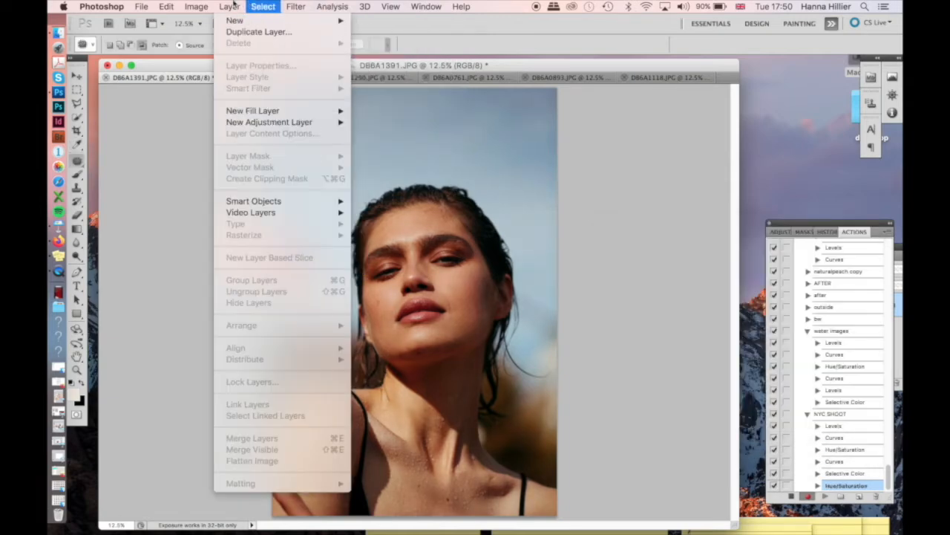
{"action": "mouse_move", "coordinate": [243, 43]}
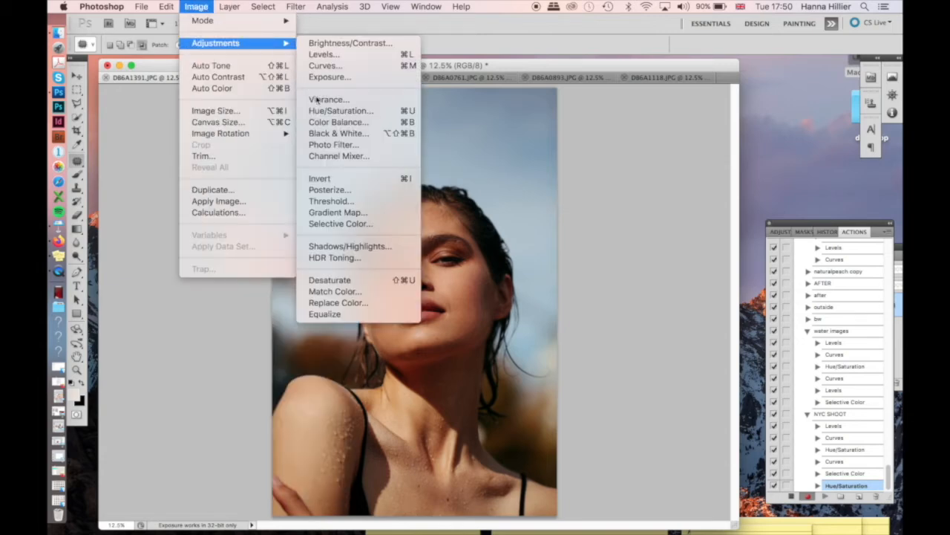
{"action": "left_click", "coordinate": [337, 122]}
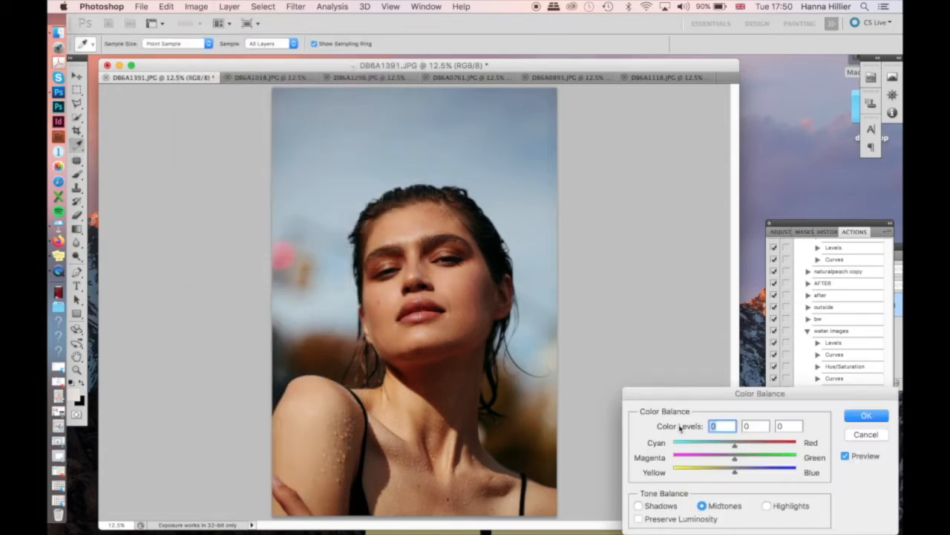
{"action": "mouse_move", "coordinate": [735, 473]}
{"action": "left_mouse_down"}
{"action": "mouse_move", "coordinate": [744, 474]}
{"action": "mouse_move", "coordinate": [736, 471]}
{"action": "left_mouse_up"}
{"action": "left_click", "coordinate": [767, 504]}
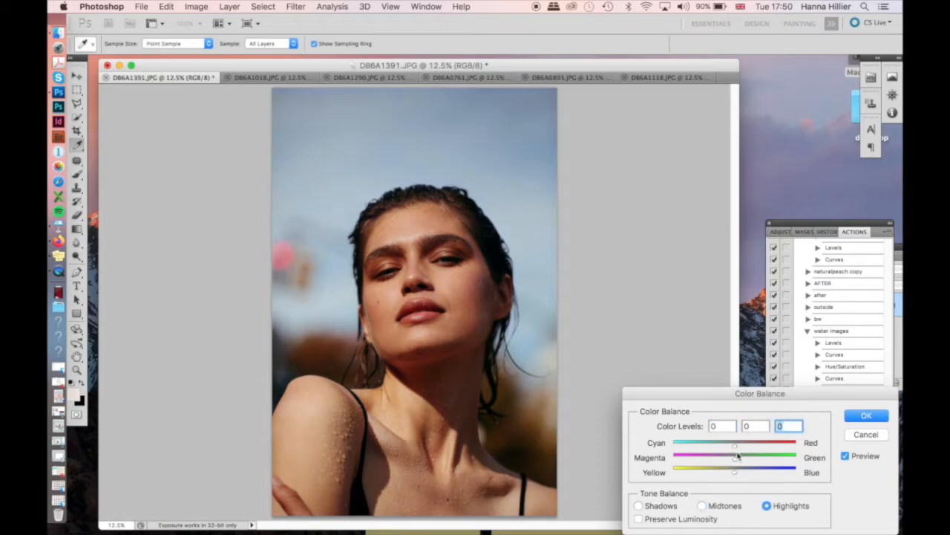
{"action": "mouse_move", "coordinate": [737, 449]}
{"action": "left_mouse_down"}
{"action": "mouse_move", "coordinate": [718, 450]}
{"action": "mouse_move", "coordinate": [758, 454]}
{"action": "mouse_move", "coordinate": [717, 453]}
{"action": "mouse_move", "coordinate": [736, 451]}
{"action": "left_mouse_up"}
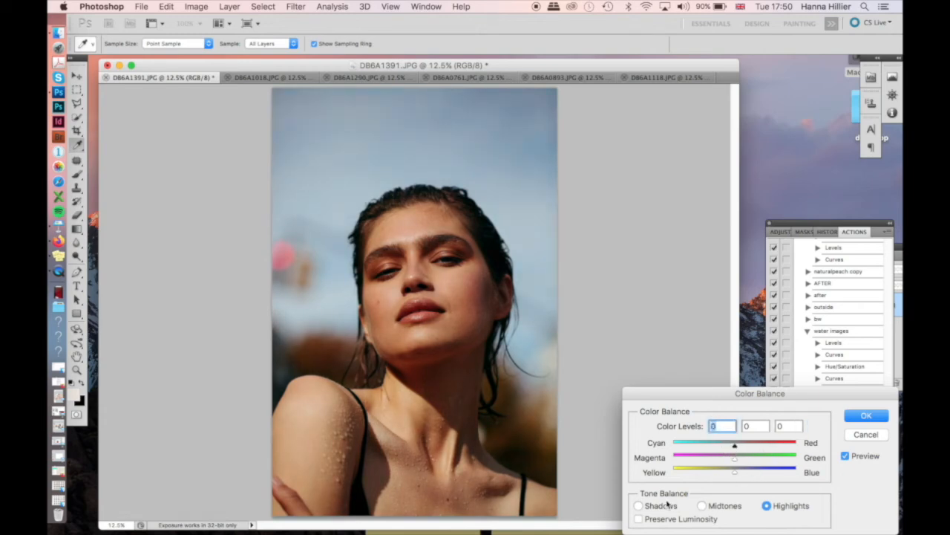
{"action": "left_click", "coordinate": [639, 506]}
{"action": "mouse_move", "coordinate": [734, 447]}
{"action": "left_mouse_down"}
{"action": "mouse_move", "coordinate": [747, 449]}
{"action": "mouse_move", "coordinate": [733, 449]}
{"action": "left_mouse_up"}
{"action": "left_click", "coordinate": [861, 417]}
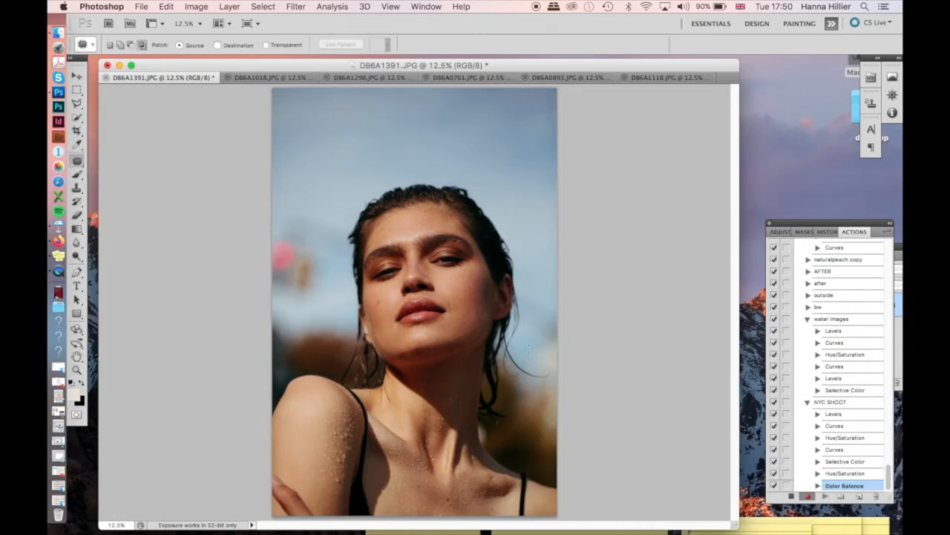
- Record another Hue/Saturation adjustment with the master lightness set to 0
{"action": "key", "text": "super+u"}
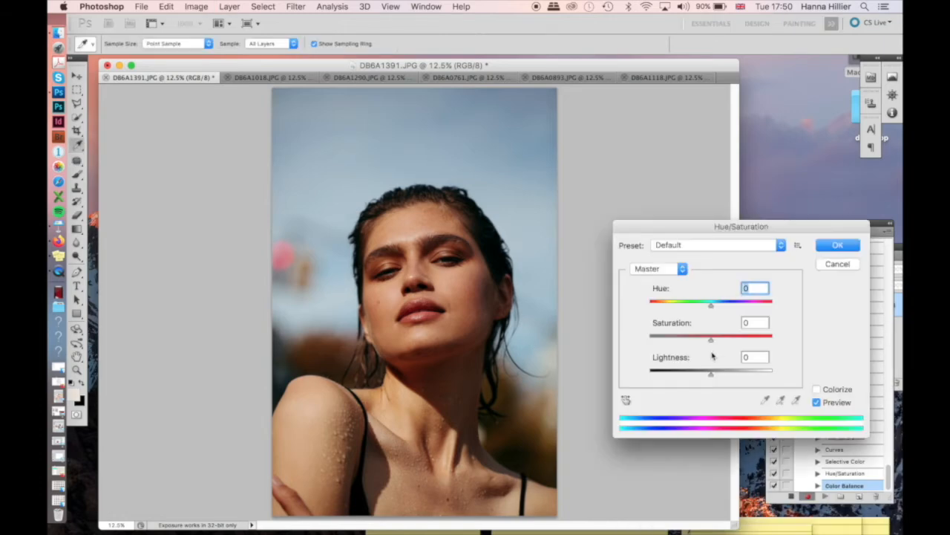
{"action": "left_click_drag", "start_coordinate": [711, 376], "coordinate": [710, 376]}
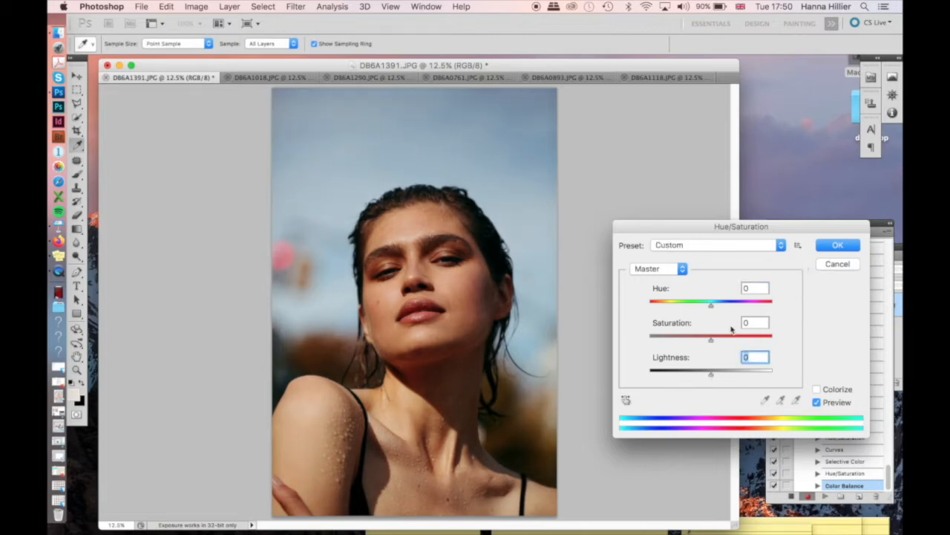
{"action": "left_click", "coordinate": [826, 246]}
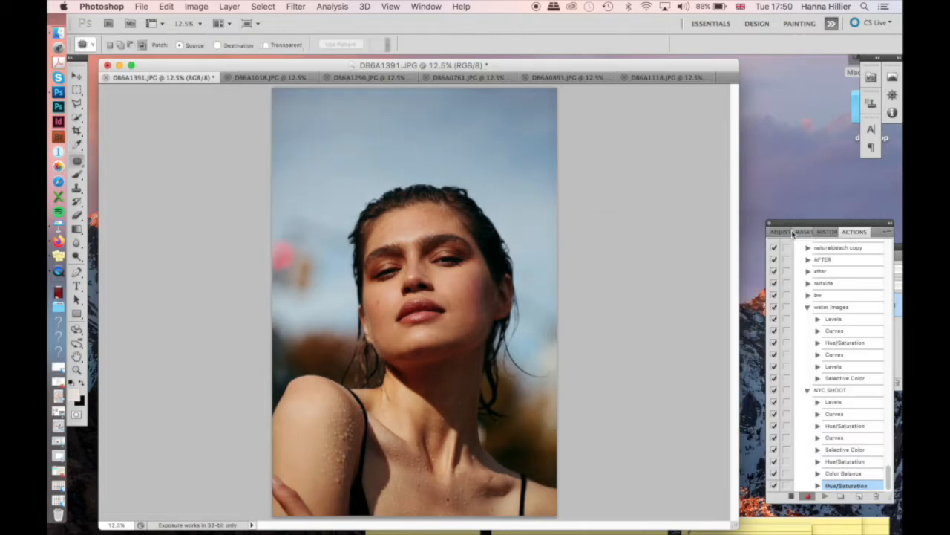
- Apply a Levels adjustment with the black output level at 6 and the midtone input at 1.03
{"action": "key", "text": "super+l"}
{"action": "left_click_drag", "start_coordinate": [643, 443], "coordinate": [647, 444]}
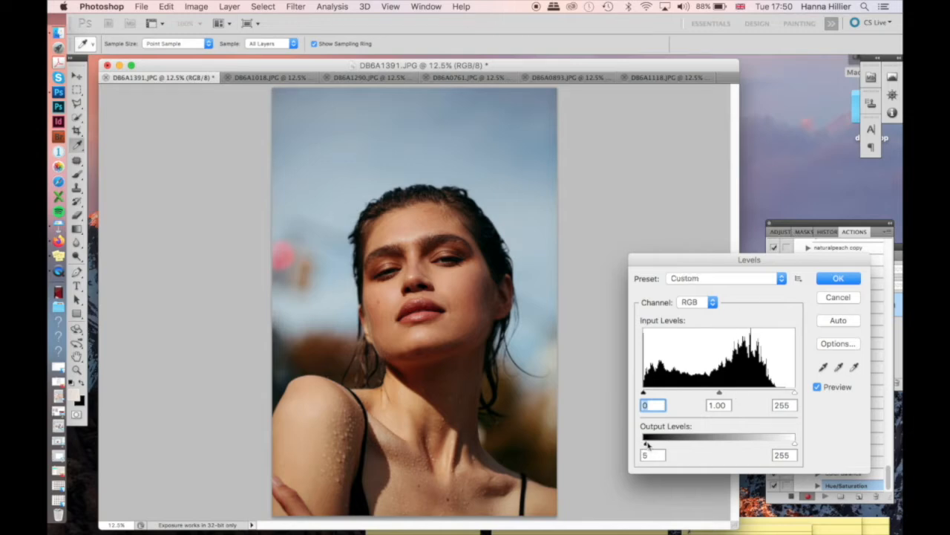
{"action": "left_click", "coordinate": [647, 444]}
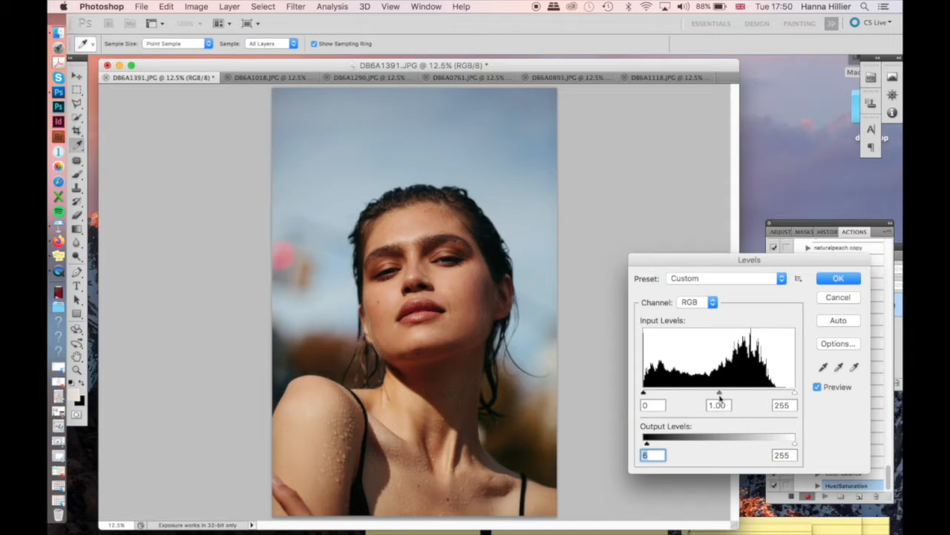
{"action": "left_click_drag", "start_coordinate": [720, 393], "coordinate": [717, 394]}
{"action": "left_click", "coordinate": [717, 394]}
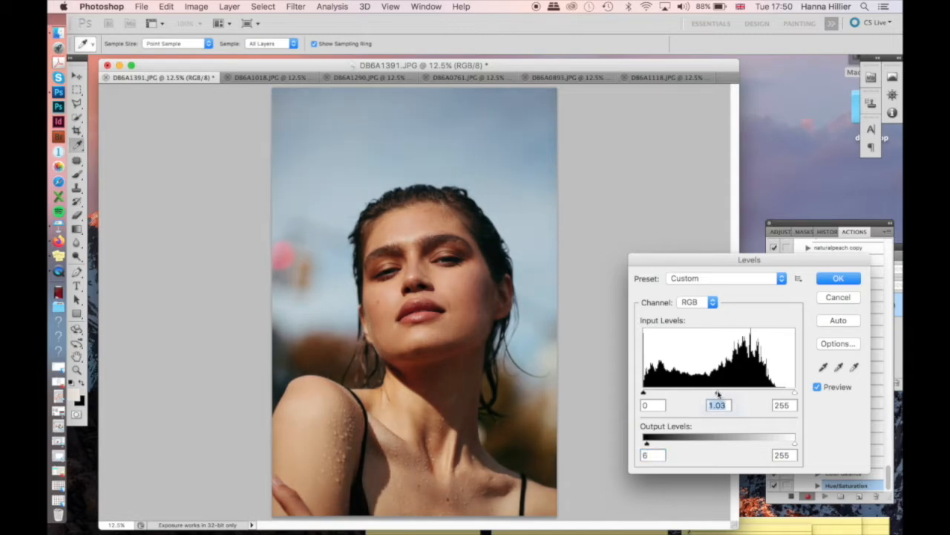
{"action": "left_click", "coordinate": [836, 279]}
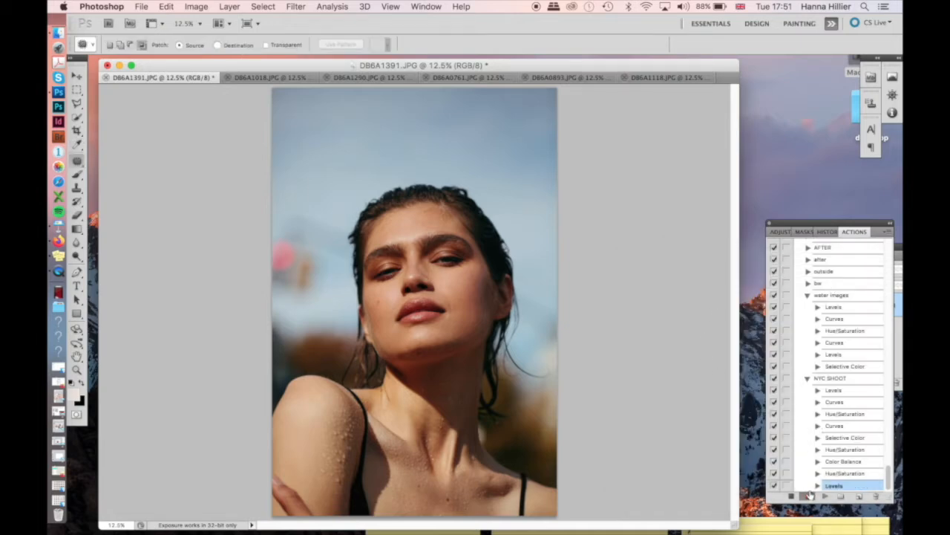
- Apply a Hue/Saturation adjustment with saturation +1 and stop recording the NYC SHOOT action
{"action": "key", "text": "ctrl+u"}
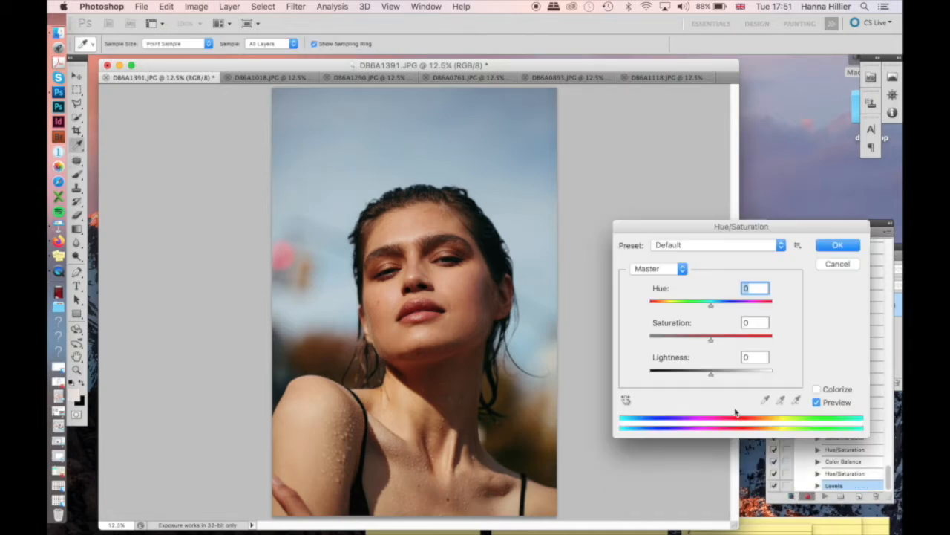
{"action": "left_click_drag", "start_coordinate": [712, 340], "coordinate": [715, 346]}
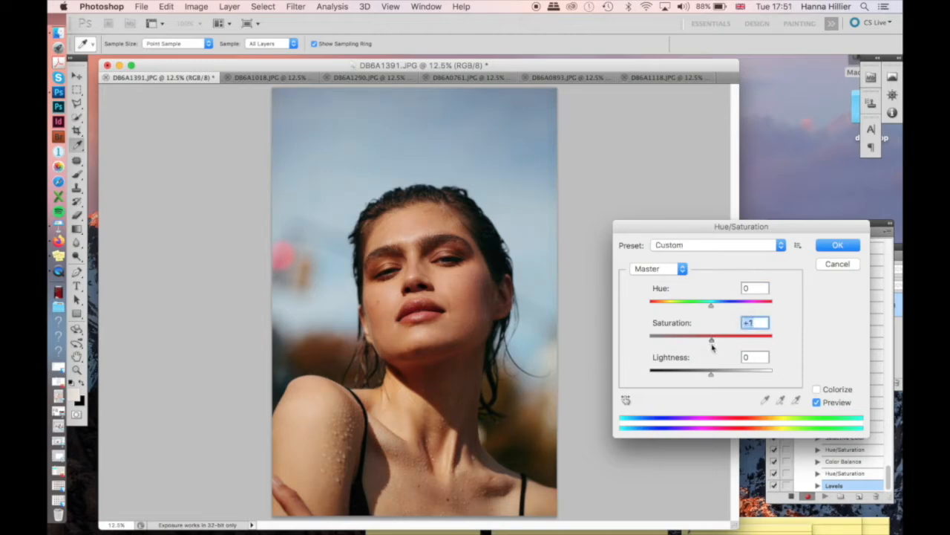
{"action": "left_click", "coordinate": [833, 246]}
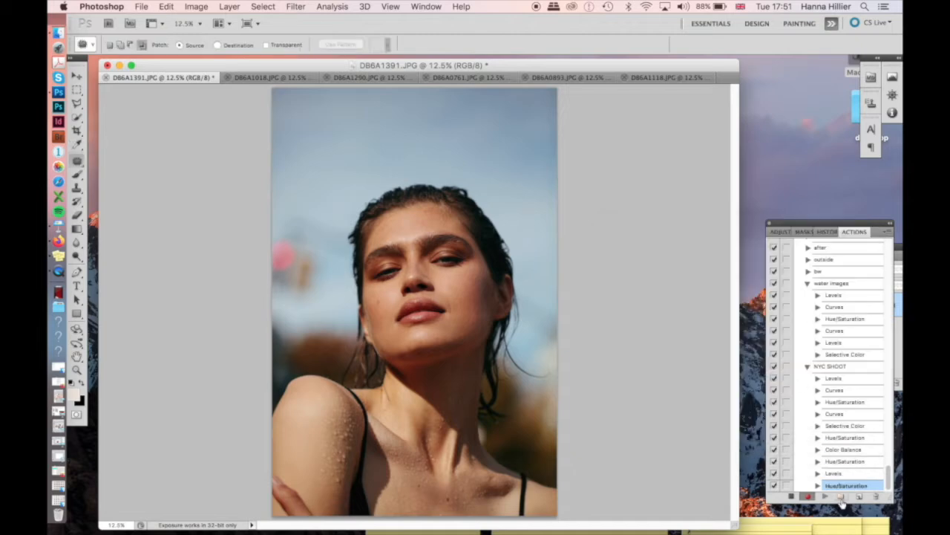
{"action": "left_click", "coordinate": [792, 496]}
- Compare the original portrait with the final graded state in the history, and return to the actions list
{"action": "left_click", "coordinate": [829, 232]}
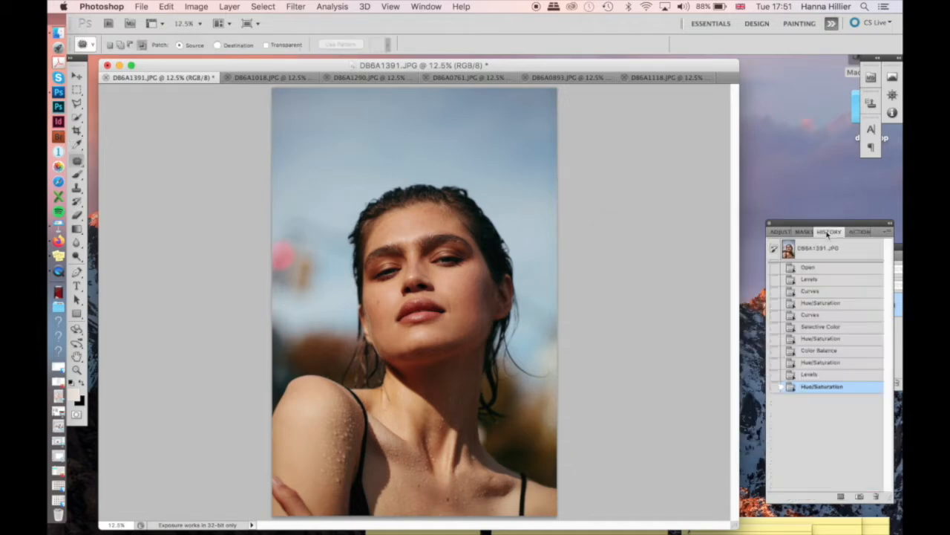
{"action": "left_click", "coordinate": [836, 255]}
{"action": "left_click", "coordinate": [816, 387]}
{"action": "left_click", "coordinate": [861, 232]}
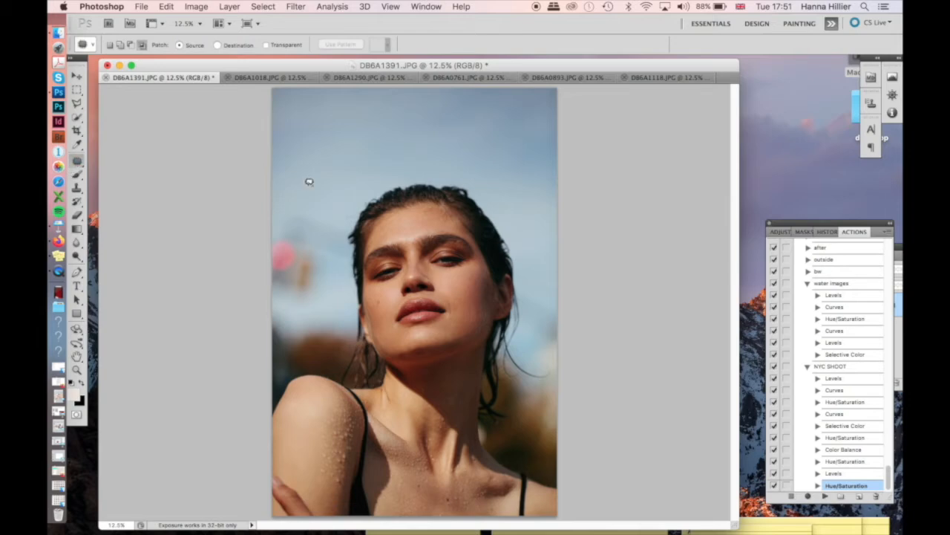
- Patch a small blemish on the forehead above the eyebrow at 50% zoom and deselect it
{"action": "key", "text": "super+plus"}
{"action": "key", "text": "super+plus"}
{"action": "key", "text": "super+plus"}
{"action": "key", "text": "super+plus"}
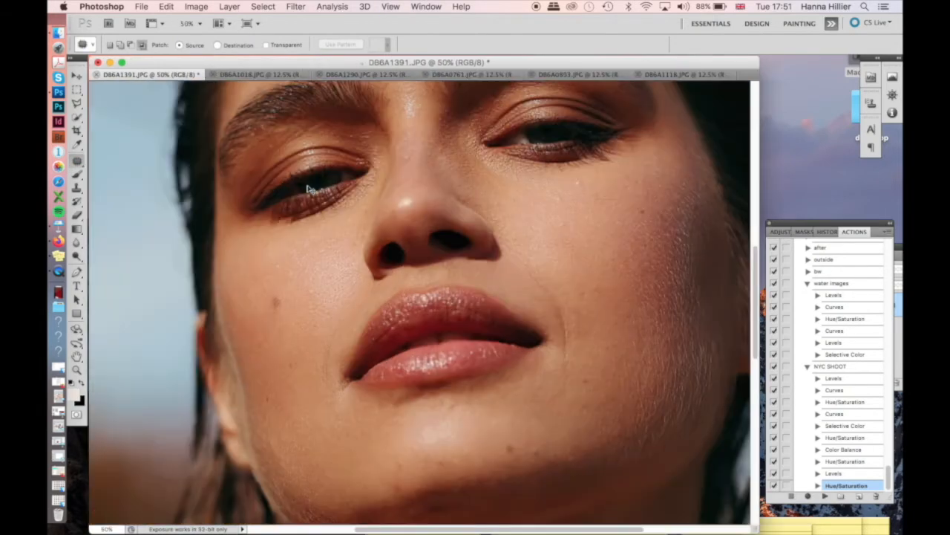
{"action": "scroll", "coordinate": [560, 301], "scroll_direction": "up", "scroll_amount": 2}
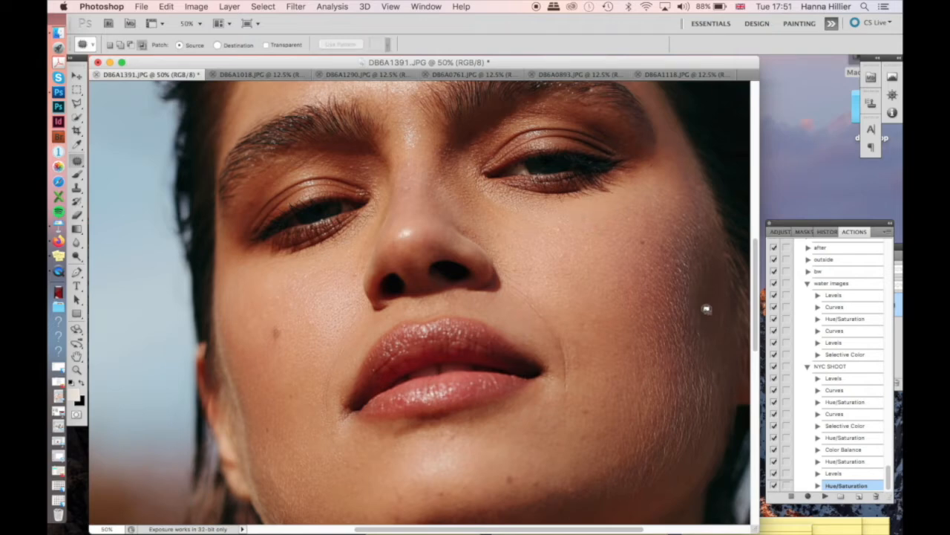
{"action": "scroll", "coordinate": [693, 321], "scroll_direction": "down", "scroll_amount": 2}
{"action": "scroll", "coordinate": [626, 339], "scroll_direction": "up", "scroll_amount": 10}
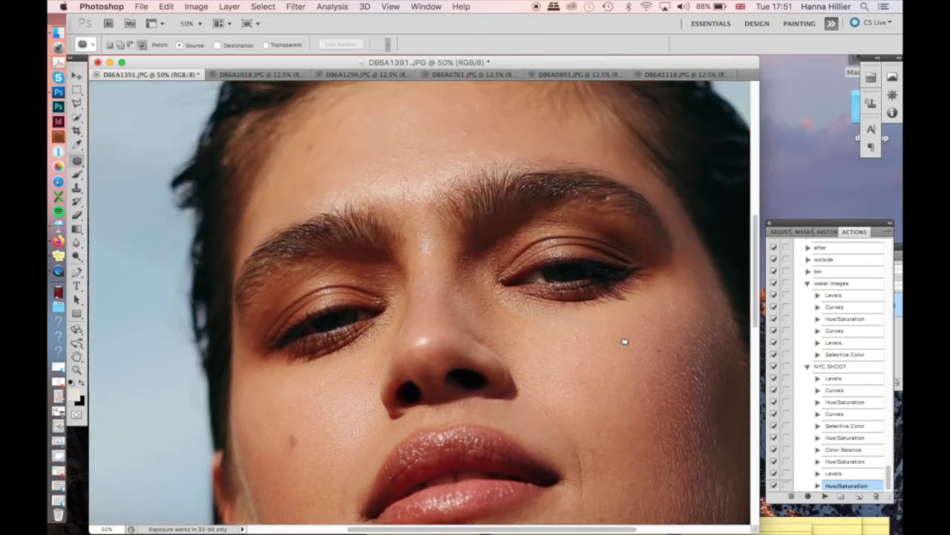
{"action": "mouse_move", "coordinate": [356, 184]}
{"action": "left_mouse_down"}
{"action": "mouse_move", "coordinate": [333, 191]}
{"action": "mouse_move", "coordinate": [361, 164]}
{"action": "mouse_move", "coordinate": [353, 176]}
{"action": "left_mouse_up"}
{"action": "key", "text": "super+d"}
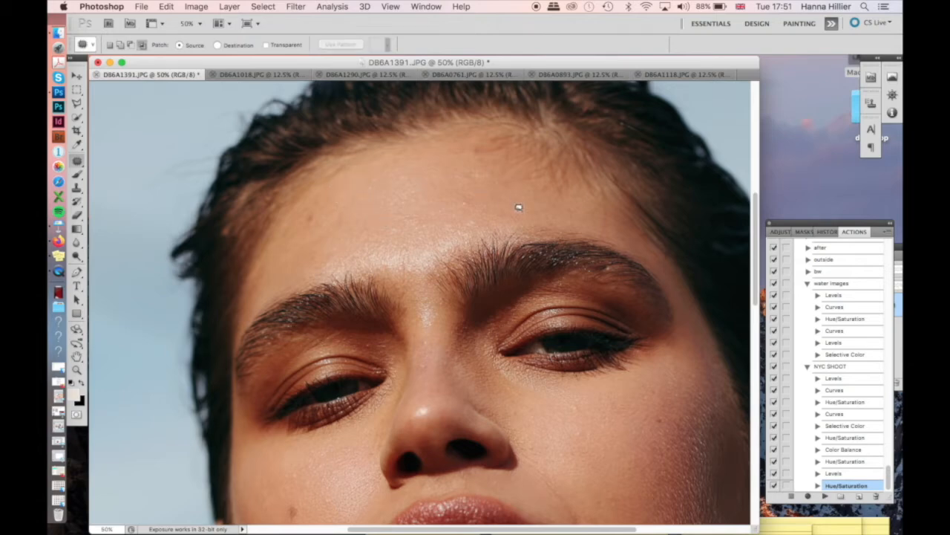
- Patch the small blemish on the upper forehead just below the hairline and clear the selection
{"action": "left_click_drag", "start_coordinate": [506, 138], "coordinate": [509, 171]}
{"action": "key", "text": "super+d"}
{"action": "scroll", "coordinate": [577, 244], "scroll_direction": "down", "scroll_amount": 3}
{"action": "scroll", "coordinate": [575, 243], "scroll_direction": "right", "scroll_amount": 2}
{"action": "scroll", "coordinate": [575, 243], "scroll_direction": "up", "scroll_amount": 2}
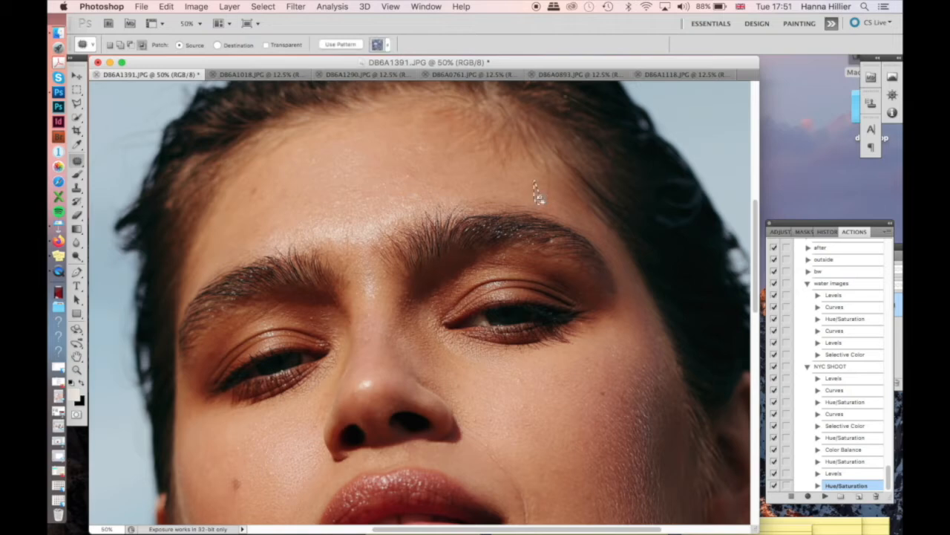
- Patch the marks at the side of the forehead, above the outer end of the eyebrow, and deselect
{"action": "mouse_move", "coordinate": [548, 183]}
{"action": "left_mouse_down"}
{"action": "mouse_move", "coordinate": [557, 193]}
{"action": "mouse_move", "coordinate": [551, 184]}
{"action": "left_mouse_up"}
{"action": "left_click_drag", "start_coordinate": [552, 193], "coordinate": [566, 197]}
{"action": "key", "text": "super+d"}
{"action": "scroll", "coordinate": [613, 268], "scroll_direction": "up", "scroll_amount": 5}
{"action": "scroll", "coordinate": [613, 268], "scroll_direction": "down", "scroll_amount": 2}
{"action": "scroll", "coordinate": [614, 268], "scroll_direction": "up", "scroll_amount": 2}
{"action": "scroll", "coordinate": [614, 268], "scroll_direction": "left", "scroll_amount": 1}
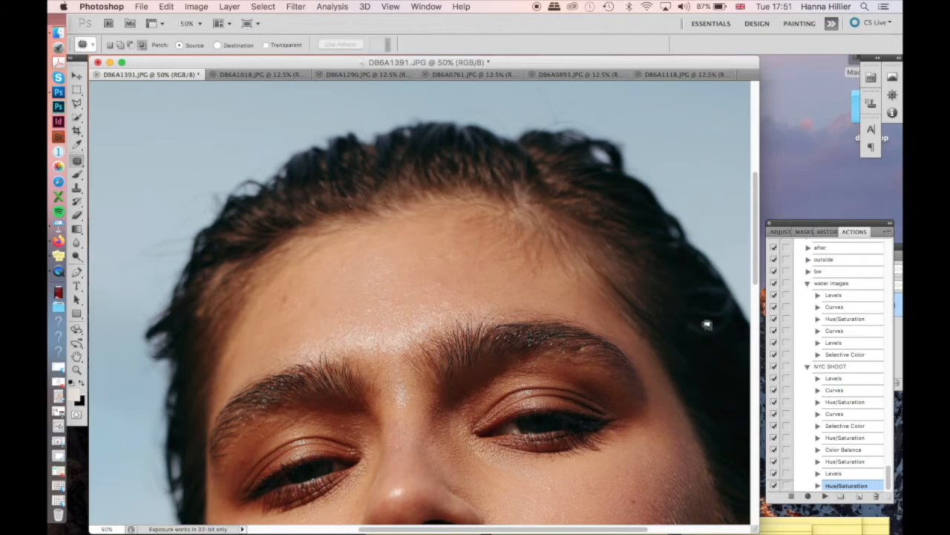
- Patch the bright spot within the outer part of the eyebrow at 100% zoom and deselect it
{"action": "scroll", "coordinate": [706, 325], "scroll_direction": "down", "scroll_amount": 5}
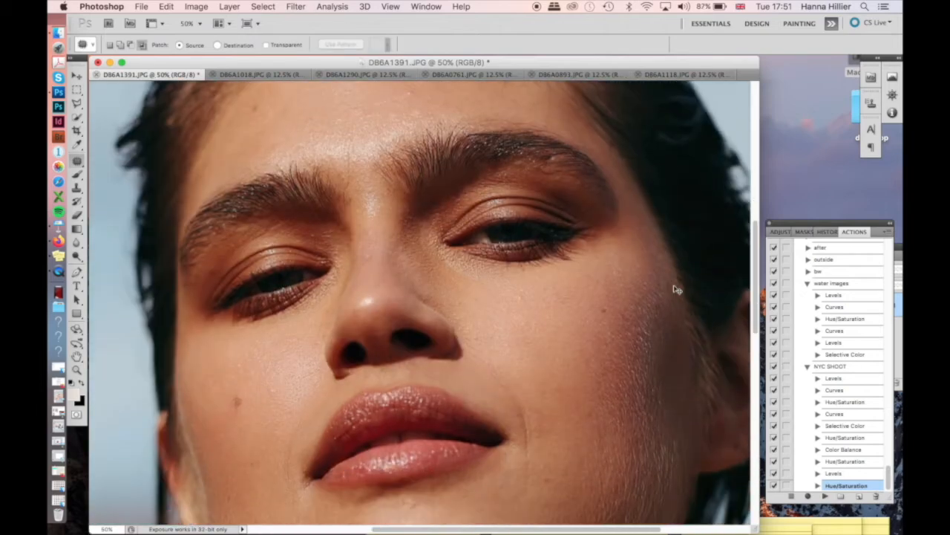
{"action": "key", "text": "super+plus"}
{"action": "key", "text": "super+plus"}
{"action": "scroll", "coordinate": [676, 283], "scroll_direction": "up", "scroll_amount": 6}
{"action": "scroll", "coordinate": [675, 282], "scroll_direction": "right", "scroll_amount": 3}
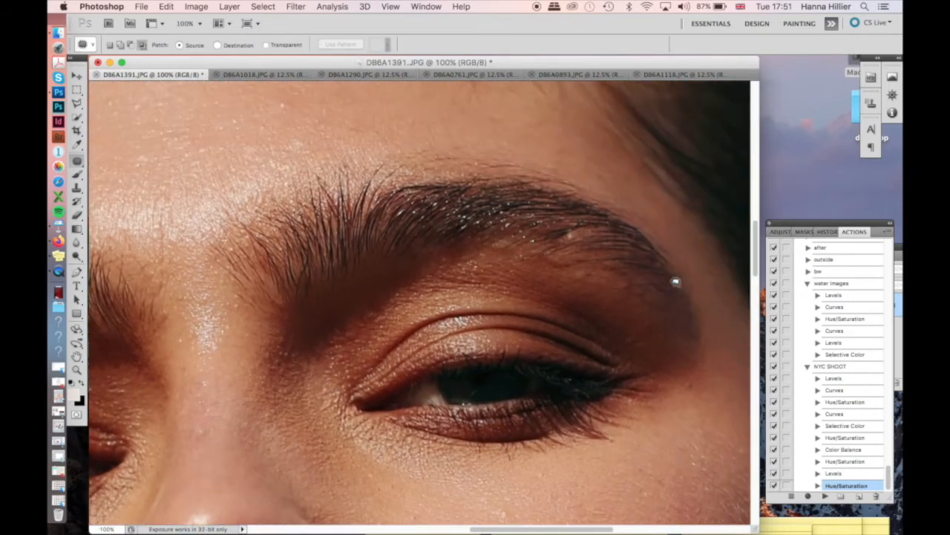
{"action": "mouse_move", "coordinate": [581, 238]}
{"action": "left_mouse_down"}
{"action": "mouse_move", "coordinate": [570, 232]}
{"action": "mouse_move", "coordinate": [578, 239]}
{"action": "left_mouse_up"}
{"action": "key", "text": "super+d"}
- Patch the small spot beneath the inner end of the other eyebrow and clear the selection
{"action": "scroll", "coordinate": [465, 316], "scroll_direction": "left", "scroll_amount": 8}
{"action": "scroll", "coordinate": [465, 316], "scroll_direction": "down", "scroll_amount": 2}
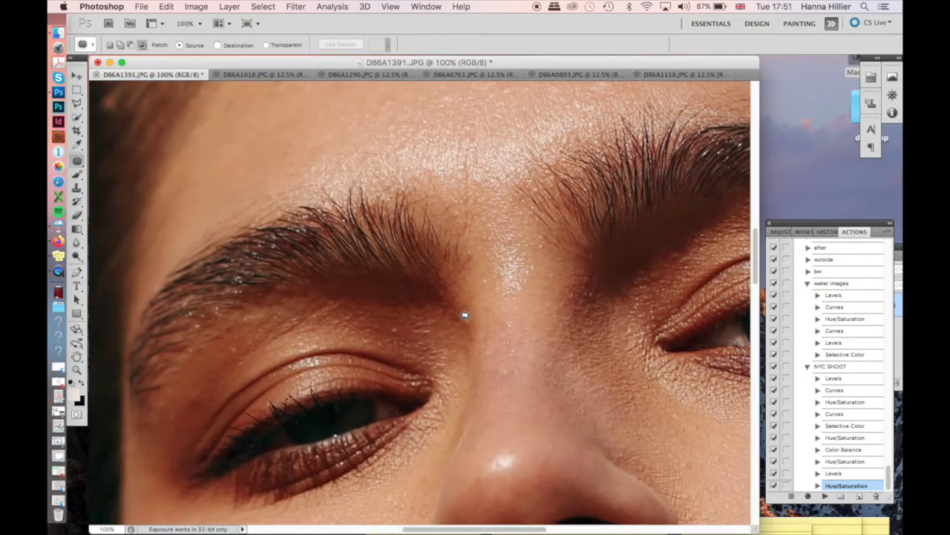
{"action": "scroll", "coordinate": [530, 341], "scroll_direction": "down", "scroll_amount": 5}
{"action": "left_click_drag", "start_coordinate": [392, 226], "coordinate": [393, 229]}
{"action": "mouse_move", "coordinate": [394, 231]}
{"action": "left_mouse_down"}
{"action": "mouse_move", "coordinate": [392, 216]}
{"action": "mouse_move", "coordinate": [391, 228]}
{"action": "left_mouse_up"}
{"action": "key", "text": "super+d"}
{"action": "key", "text": "super+d"}
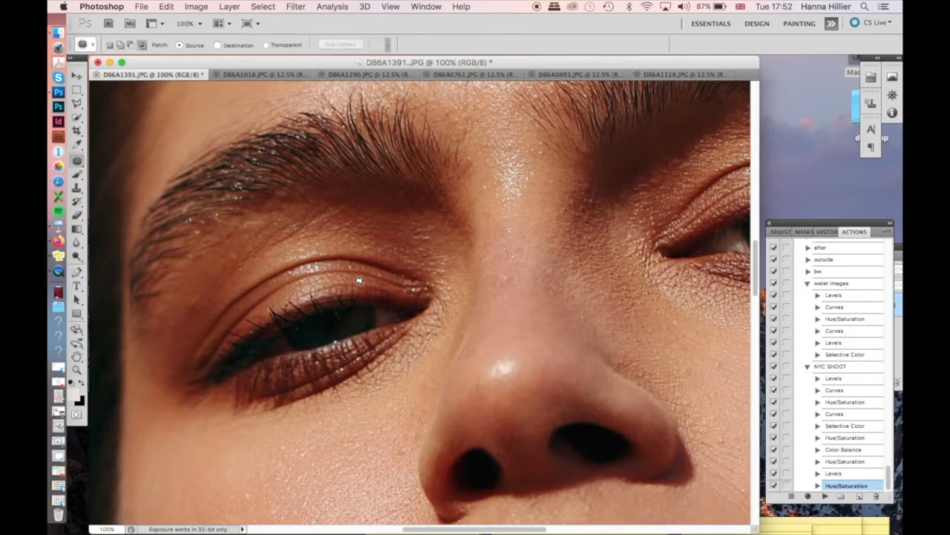
- Inspect the cheeks, lips, chin and nose at 100% zoom for remaining blemishes, and return to 50% zoom
{"action": "scroll", "coordinate": [359, 281], "scroll_direction": "down", "scroll_amount": 12}
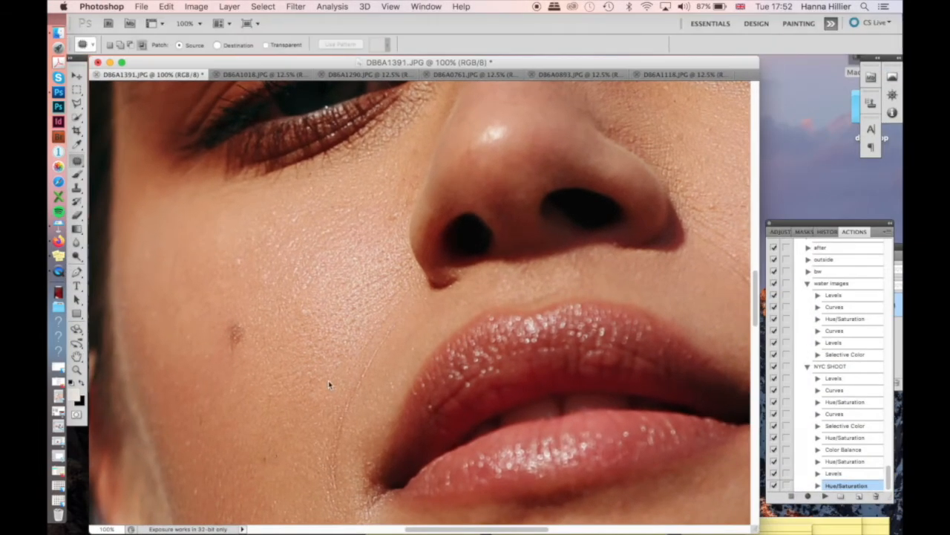
{"action": "scroll", "coordinate": [328, 380], "scroll_direction": "down", "scroll_amount": 1}
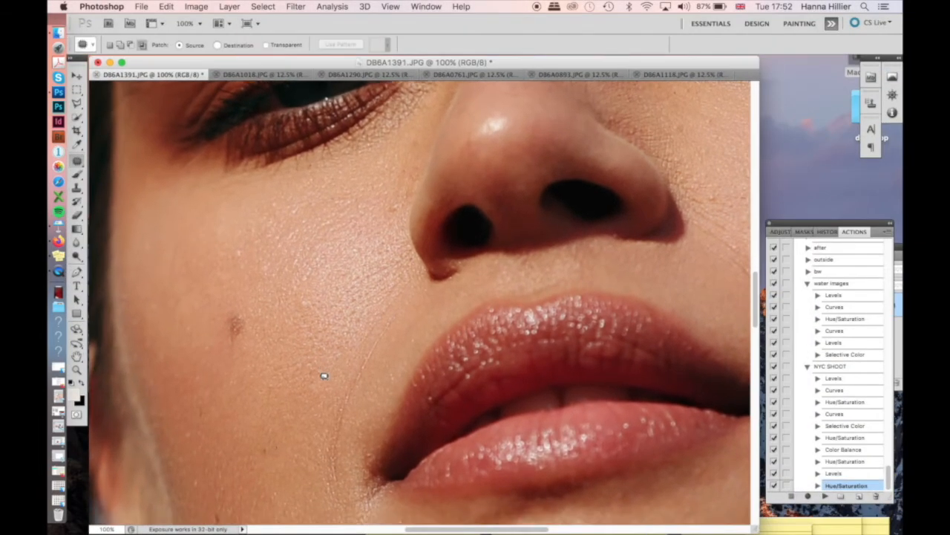
{"action": "scroll", "coordinate": [324, 375], "scroll_direction": "down", "scroll_amount": 15}
{"action": "scroll", "coordinate": [453, 390], "scroll_direction": "right", "scroll_amount": 6}
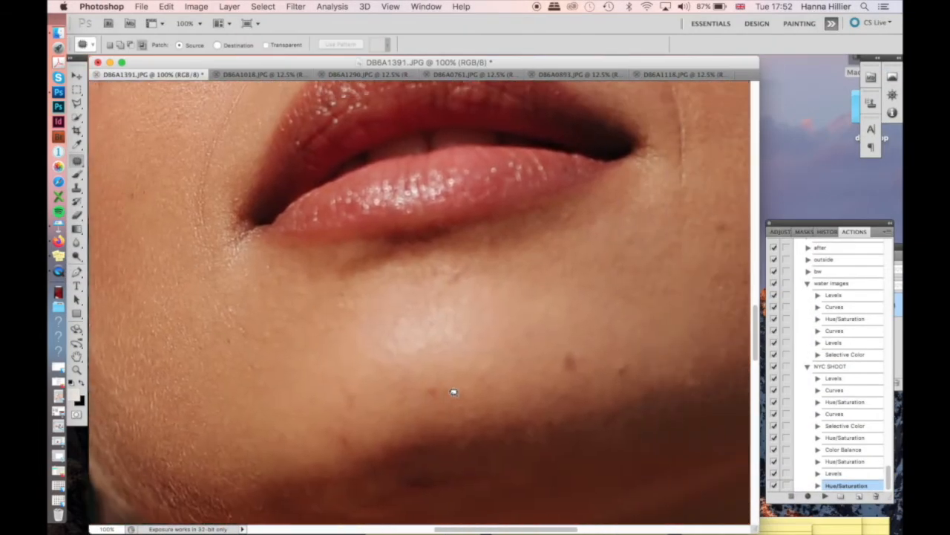
{"action": "scroll", "coordinate": [543, 394], "scroll_direction": "right", "scroll_amount": 14}
{"action": "scroll", "coordinate": [543, 395], "scroll_direction": "up", "scroll_amount": 11}
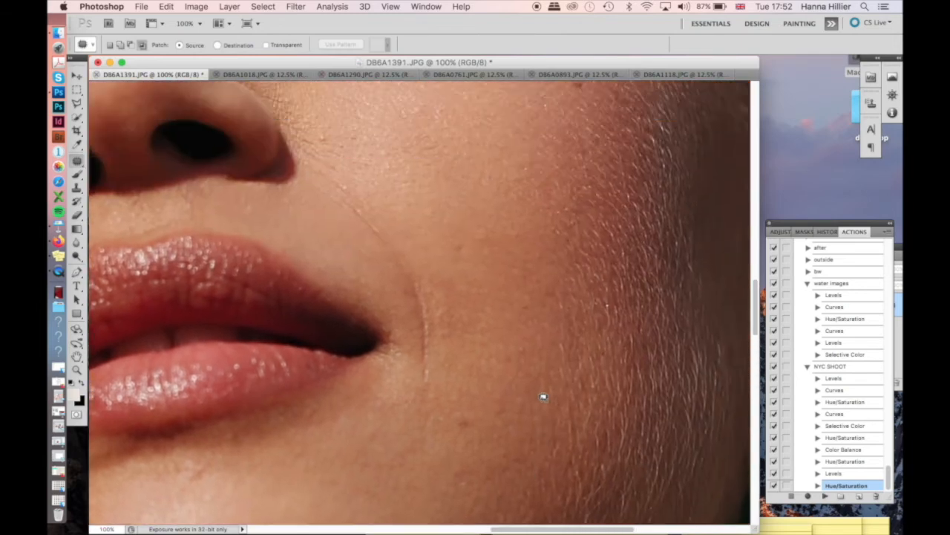
{"action": "scroll", "coordinate": [543, 396], "scroll_direction": "up", "scroll_amount": 12}
{"action": "scroll", "coordinate": [543, 396], "scroll_direction": "left", "scroll_amount": 10}
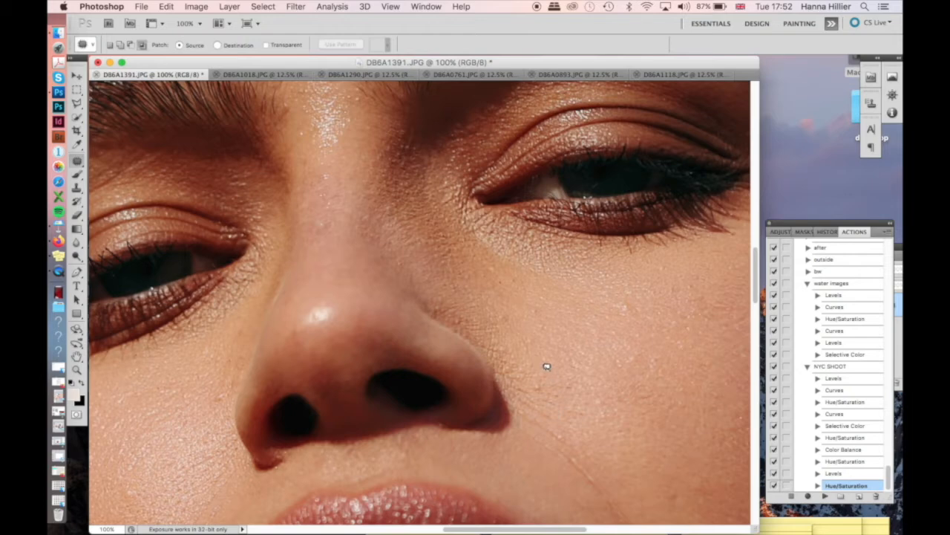
{"action": "key", "text": "super+minus"}
{"action": "key", "text": "super+minus"}
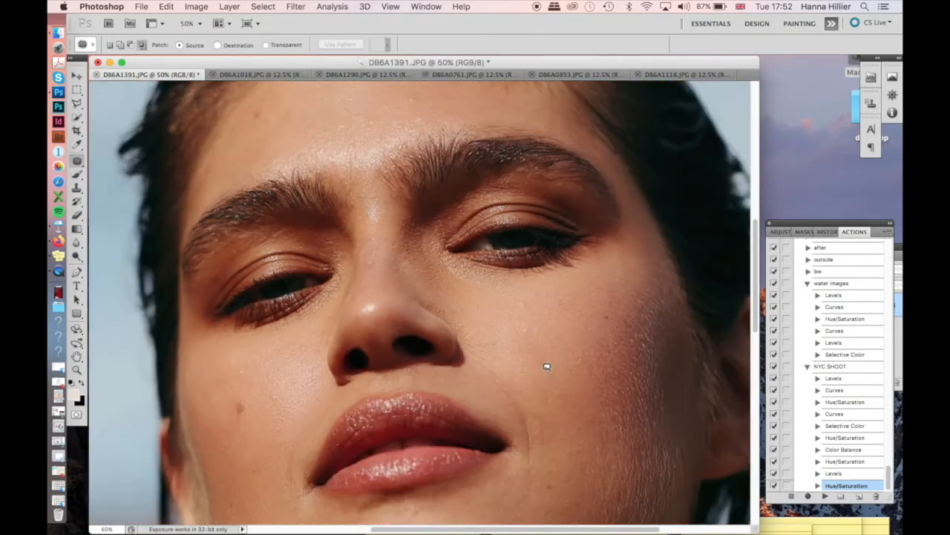
{"action": "scroll", "coordinate": [497, 373], "scroll_direction": "down", "scroll_amount": 2}
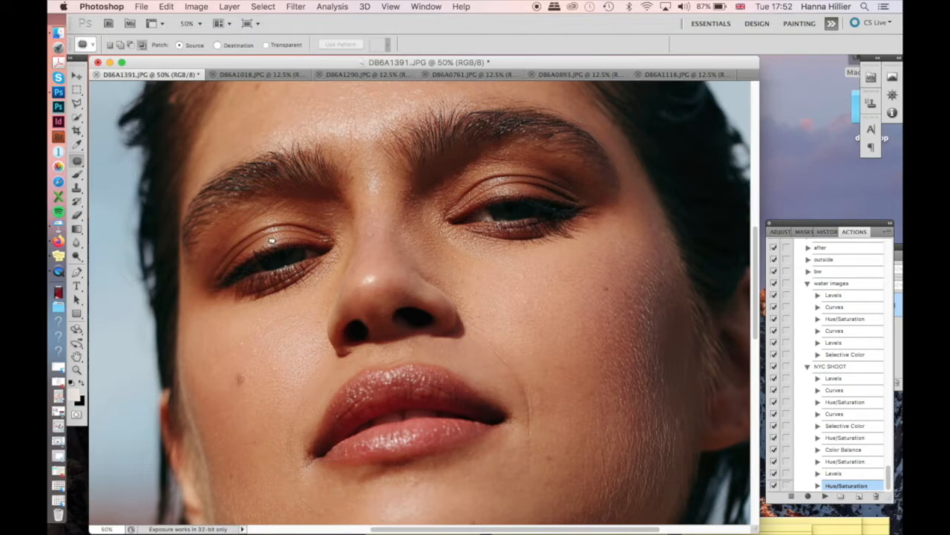
- Switch to the Dodge tool with the Midtones range and 15% exposure, and reduce its brush to 90 px for the under-eye area
{"action": "left_click", "coordinate": [77, 257]}
{"action": "left_click", "coordinate": [75, 394]}
{"action": "left_click_drag", "start_coordinate": [530, 332], "coordinate": [500, 285]}
{"action": "left_click", "coordinate": [780, 281]}
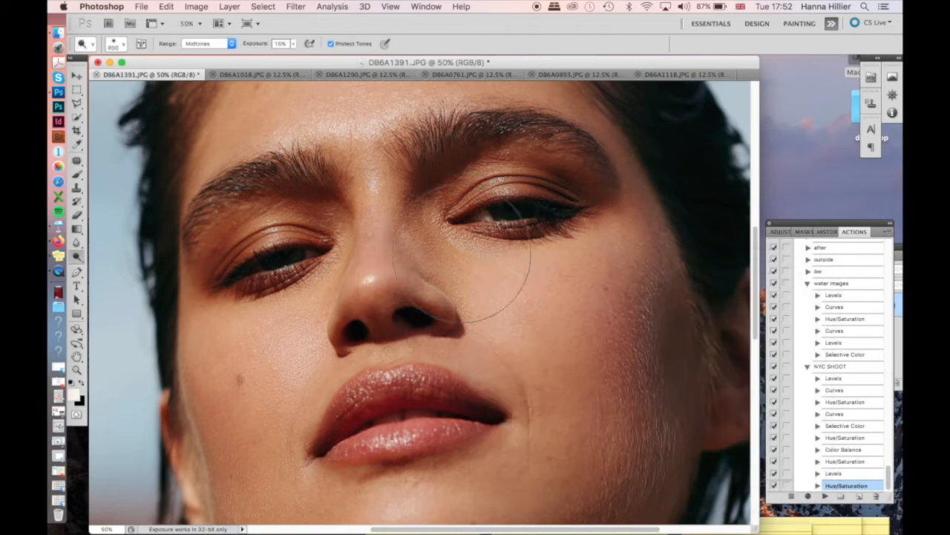
{"action": "key", "text": "bracketleft"}
{"action": "key", "text": "bracketleft"}
{"action": "key", "text": "bracketleft"}
{"action": "key", "text": "bracketleft"}
{"action": "key", "text": "bracketleft"}
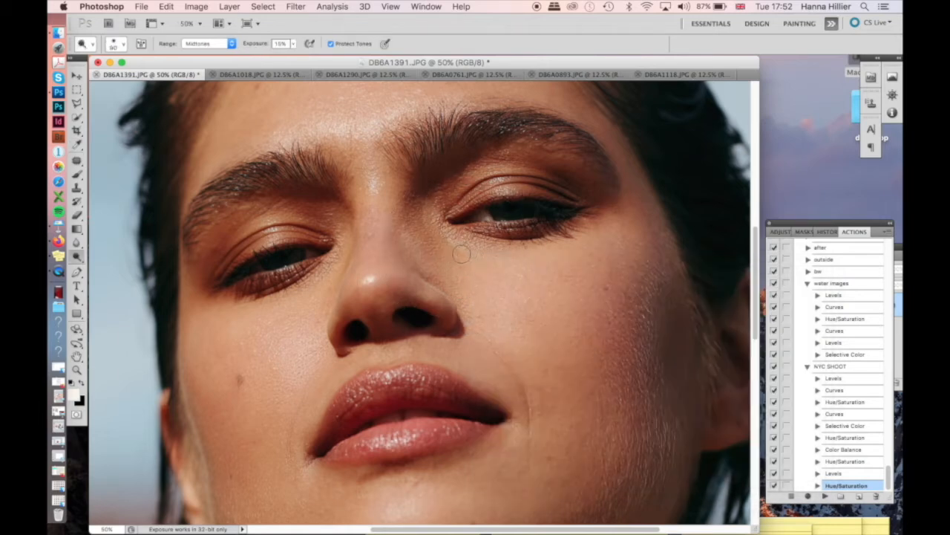
{"action": "key", "text": "bracketleft"}
- Try a 600 px Dodge brush over the shaded cheek and bring the brush back to 90 px
{"action": "key", "text": "bracketright"}
{"action": "key", "text": "bracketright"}
{"action": "key", "text": "bracketright"}
{"action": "key", "text": "bracketright"}
{"action": "key", "text": "bracketright"}
{"action": "key", "text": "bracketright"}
{"action": "key", "text": "bracketright"}
{"action": "key", "text": "bracketright"}
{"action": "key", "text": "bracketright"}
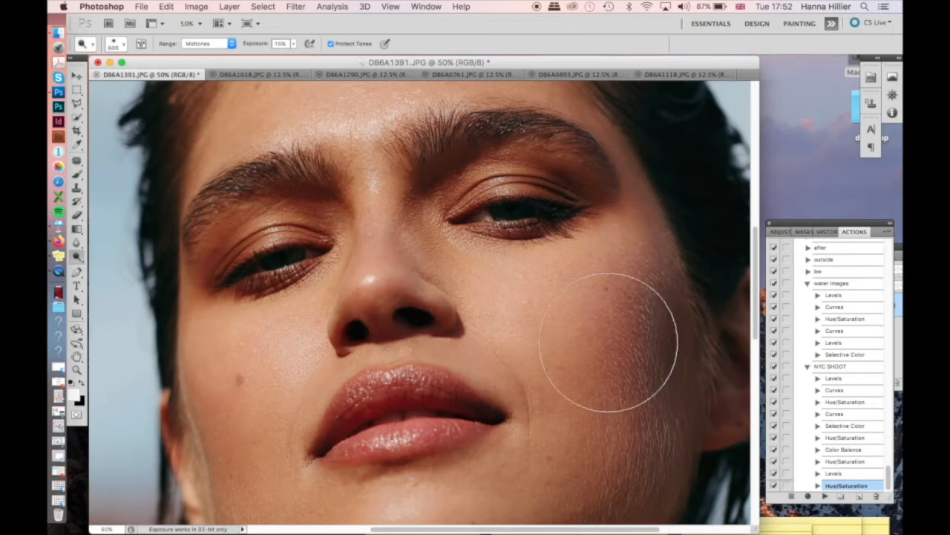
{"action": "key", "text": "bracketleft"}
{"action": "key", "text": "bracketleft"}
{"action": "key", "text": "bracketleft"}
{"action": "key", "text": "bracketleft"}
{"action": "key", "text": "bracketleft"}
{"action": "key", "text": "bracketleft"}
{"action": "key", "text": "bracketleft"}
{"action": "key", "text": "bracketleft"}
{"action": "key", "text": "bracketleft"}
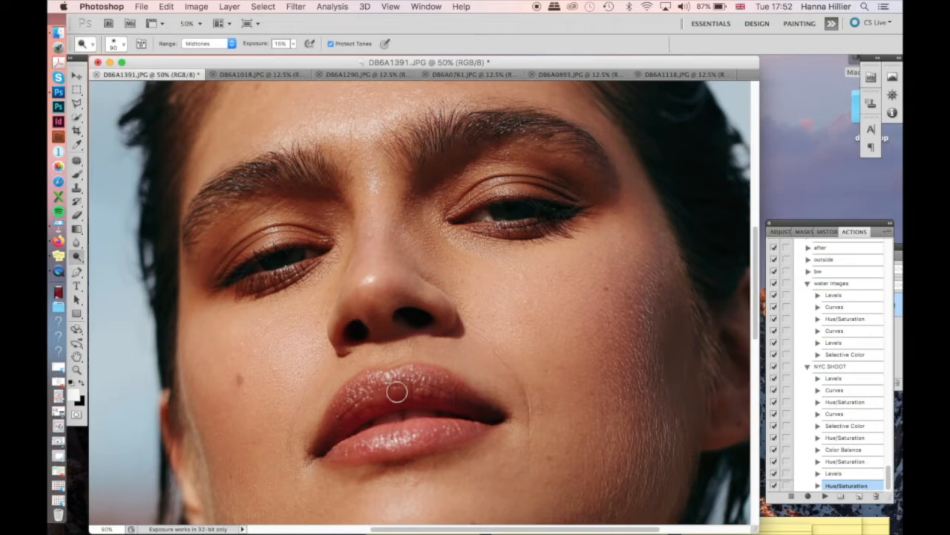
- Switch to the Clone Stamp tool at 40% opacity with a 100 px brush for the bridge of the nose
{"action": "scroll", "coordinate": [318, 344], "scroll_direction": "up", "scroll_amount": 5}
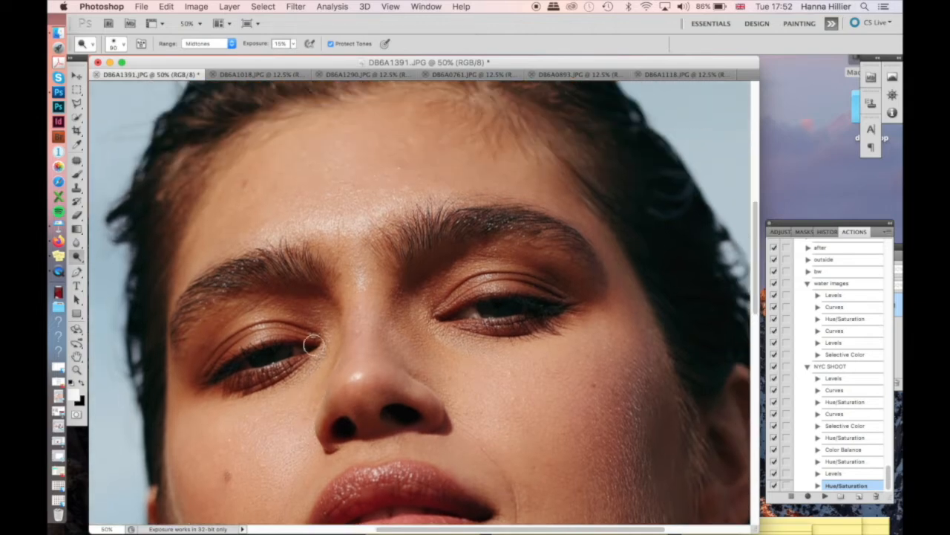
{"action": "key", "text": "super+equal"}
{"action": "key", "text": "super+equal"}
{"action": "scroll", "coordinate": [314, 339], "scroll_direction": "down", "scroll_amount": 1}
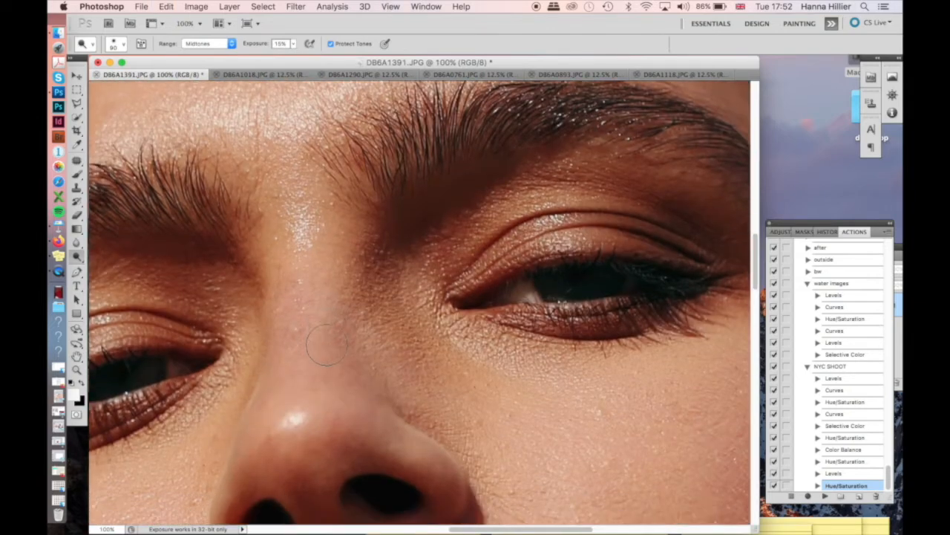
{"action": "left_click", "coordinate": [76, 187]}
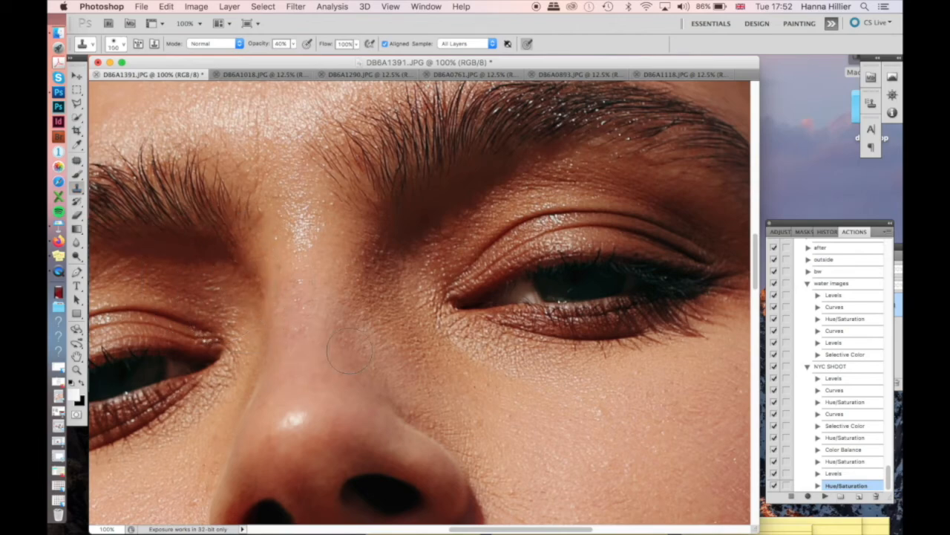
{"action": "key", "text": "super+minus"}
{"action": "key", "text": "super+minus"}
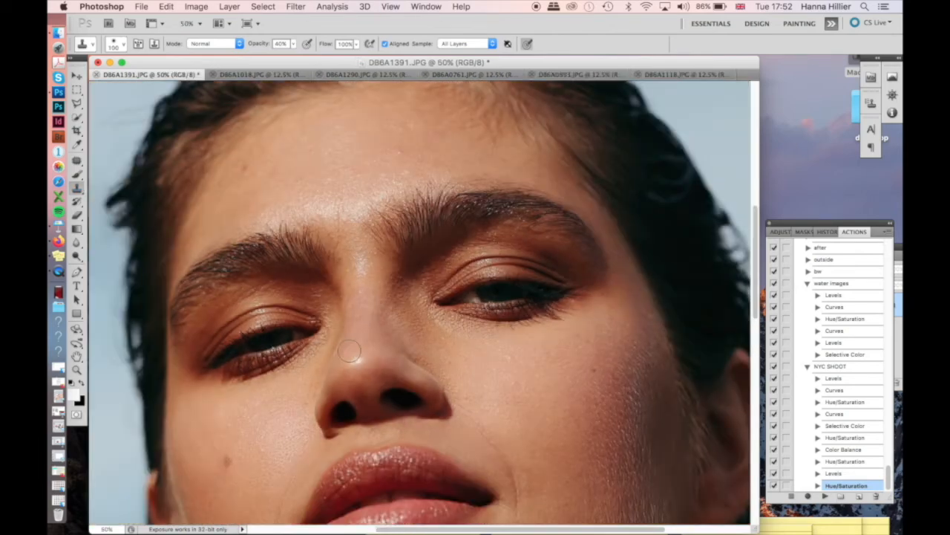
- Enlarge the Clone Stamp brush to 200 px for the skin around the lips and chin
{"action": "scroll", "coordinate": [350, 351], "scroll_direction": "up", "scroll_amount": 2}
{"action": "scroll", "coordinate": [349, 362], "scroll_direction": "down", "scroll_amount": 8}
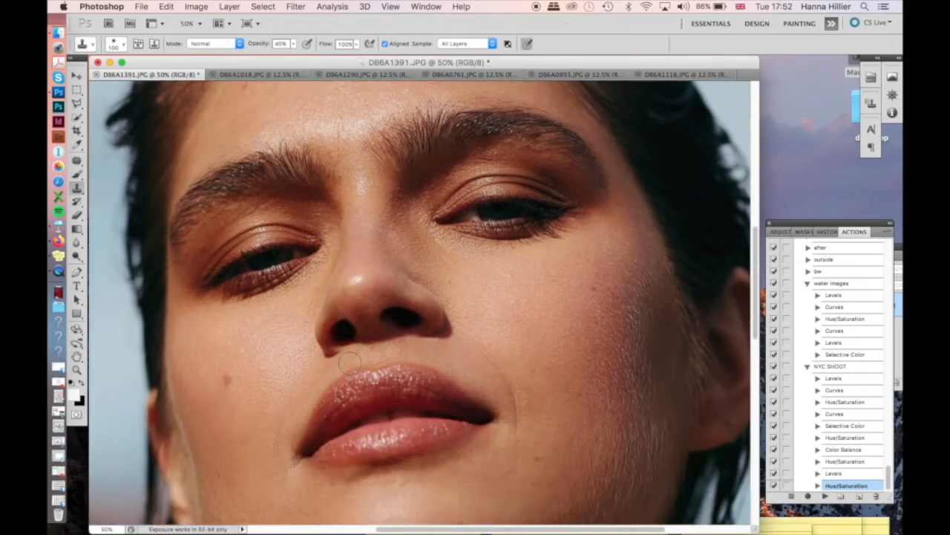
{"action": "key", "text": "super+minus"}
{"action": "key", "text": "super+plus"}
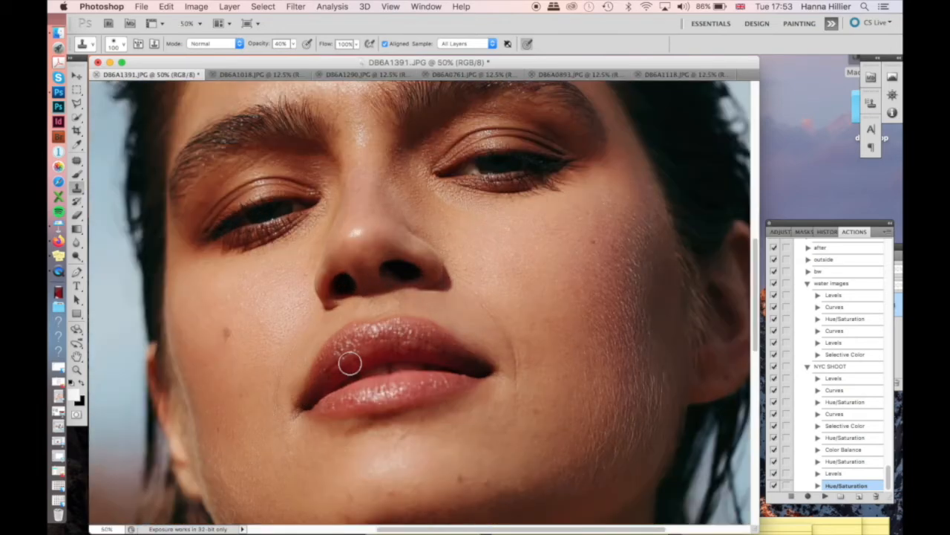
{"action": "key", "text": "super+plus"}
{"action": "scroll", "coordinate": [350, 363], "scroll_direction": "down", "scroll_amount": 3}
{"action": "key", "text": "bracketright"}
{"action": "key", "text": "bracketright"}
{"action": "key", "text": "bracketright"}
{"action": "key", "text": "bracketright"}
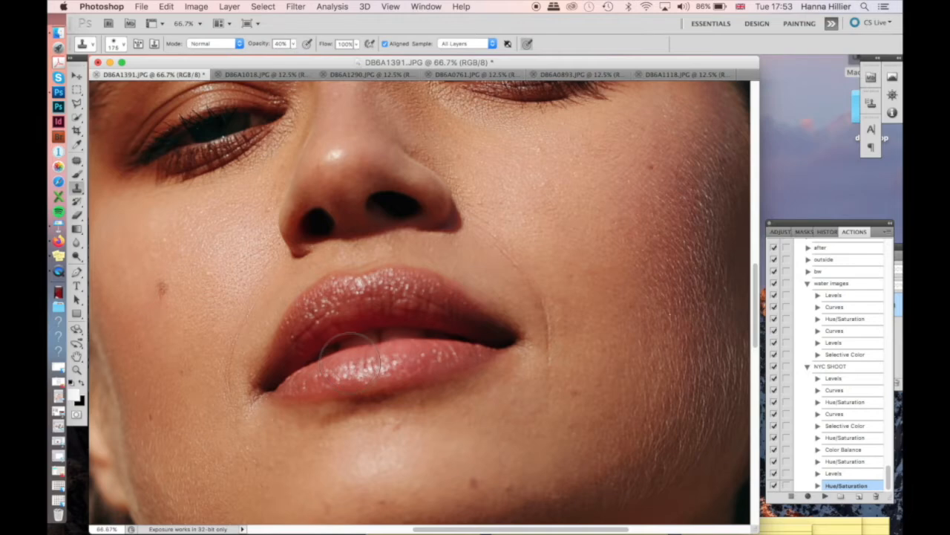
- Clone clean skin over the chin and lower cheek at 40% opacity, enlarging the brush to 250 px
{"action": "key", "text": "super+minus"}
{"action": "key", "text": "super+minus"}
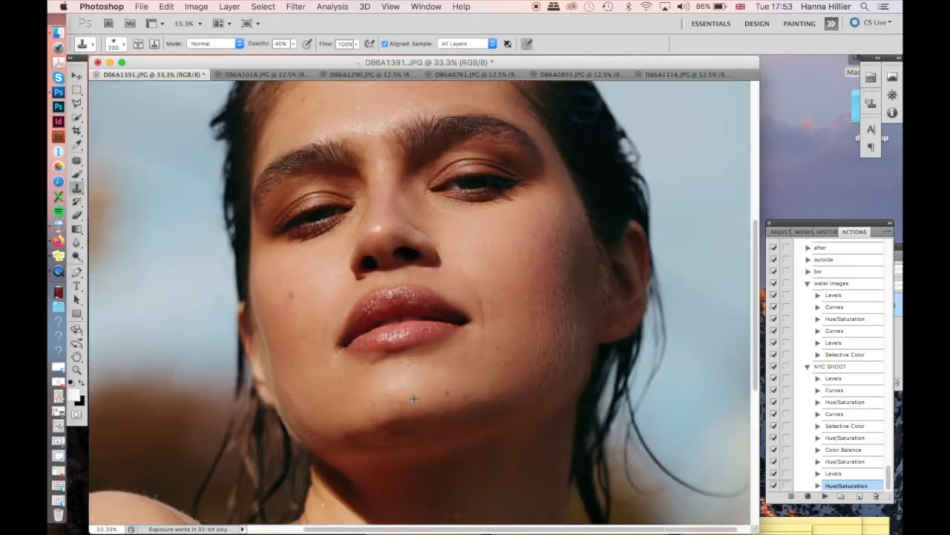
{"action": "scroll", "coordinate": [493, 399], "scroll_direction": "up", "scroll_amount": 3}
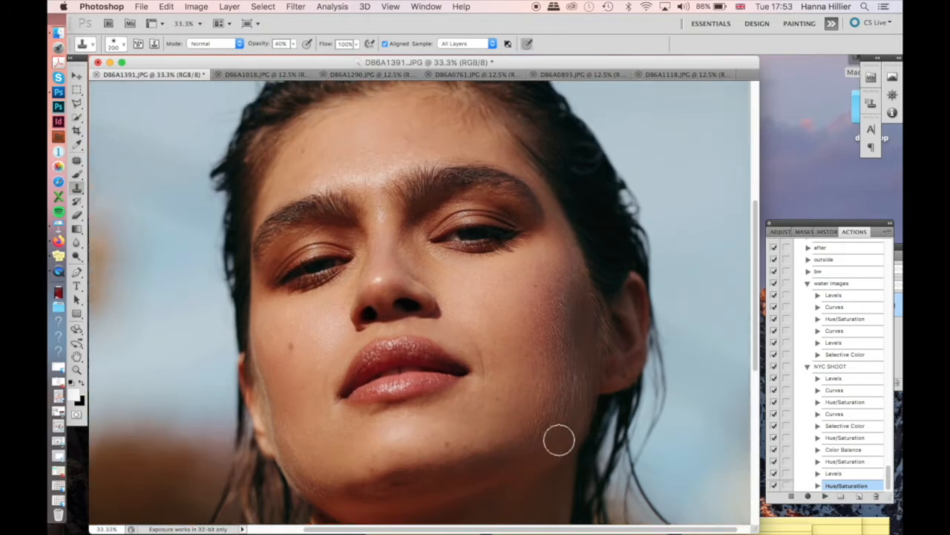
{"action": "key", "text": "bracketright"}
{"action": "key", "text": "bracketright"}
{"action": "key", "text": "bracketleft"}
{"action": "scroll", "coordinate": [413, 119], "scroll_direction": "down", "scroll_amount": 3}
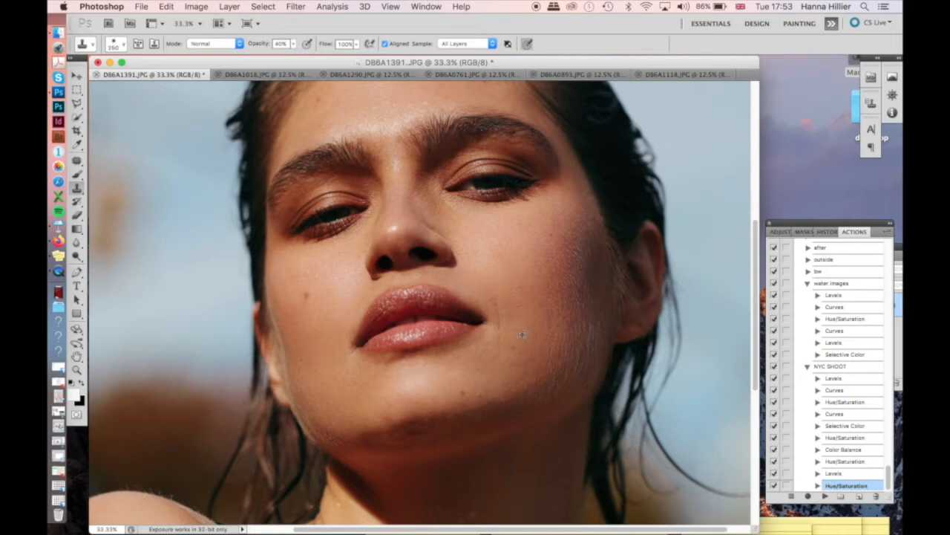
{"action": "scroll", "coordinate": [468, 415], "scroll_direction": "up", "scroll_amount": 3}
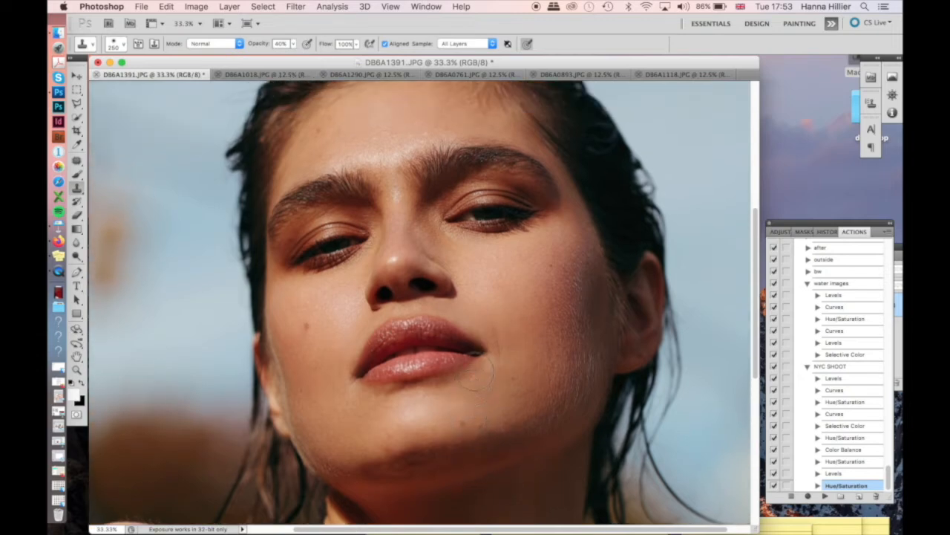
- Review the whole retouched portrait at 16.7% zoom and return to the face at 50% zoom
{"action": "key", "text": "super+minus"}
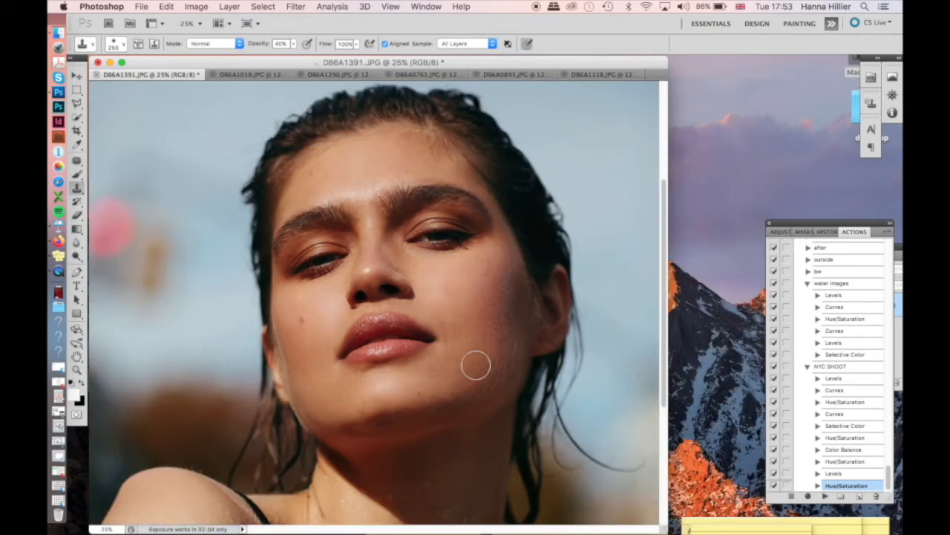
{"action": "key", "text": "super+minus"}
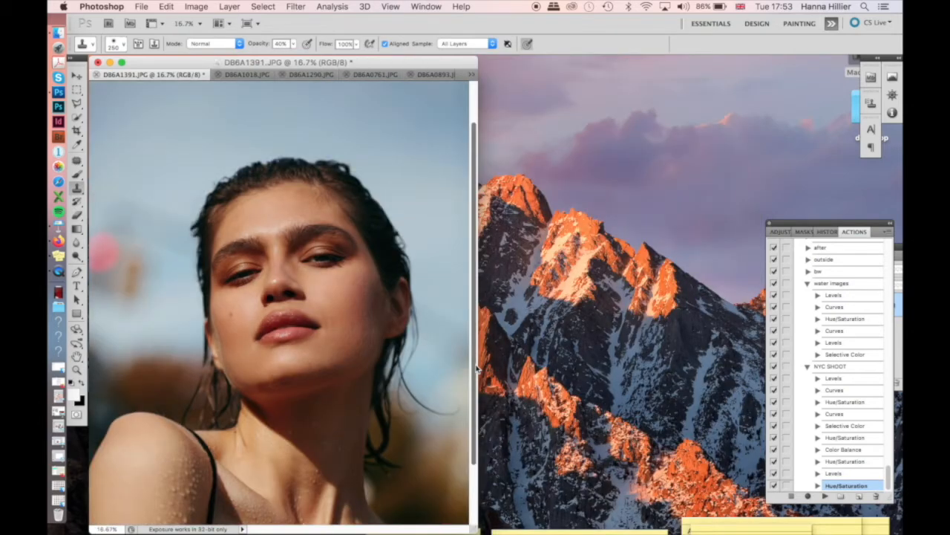
{"action": "scroll", "coordinate": [440, 353], "scroll_direction": "down", "scroll_amount": 5}
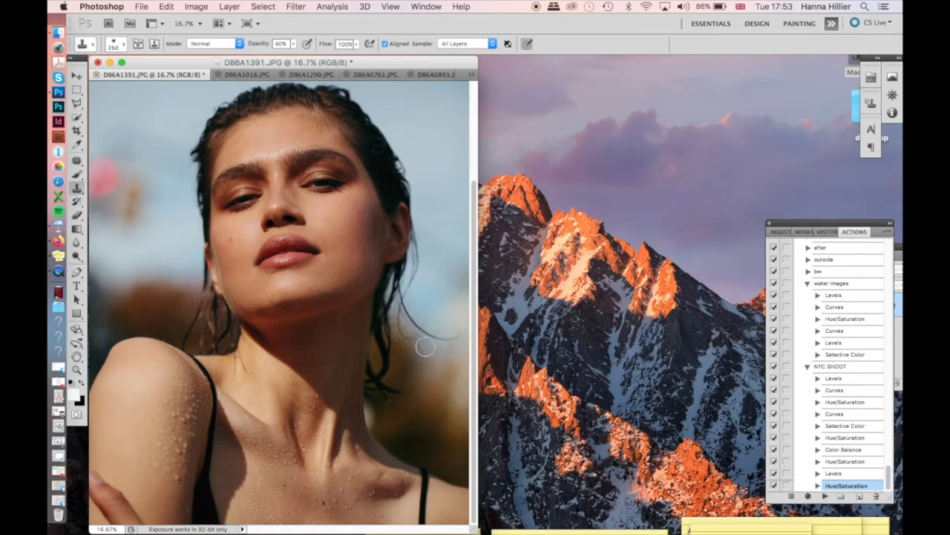
{"action": "scroll", "coordinate": [425, 356], "scroll_direction": "up", "scroll_amount": 3}
{"action": "key", "text": "super+plus"}
{"action": "key", "text": "super+plus"}
{"action": "key", "text": "super+plus"}
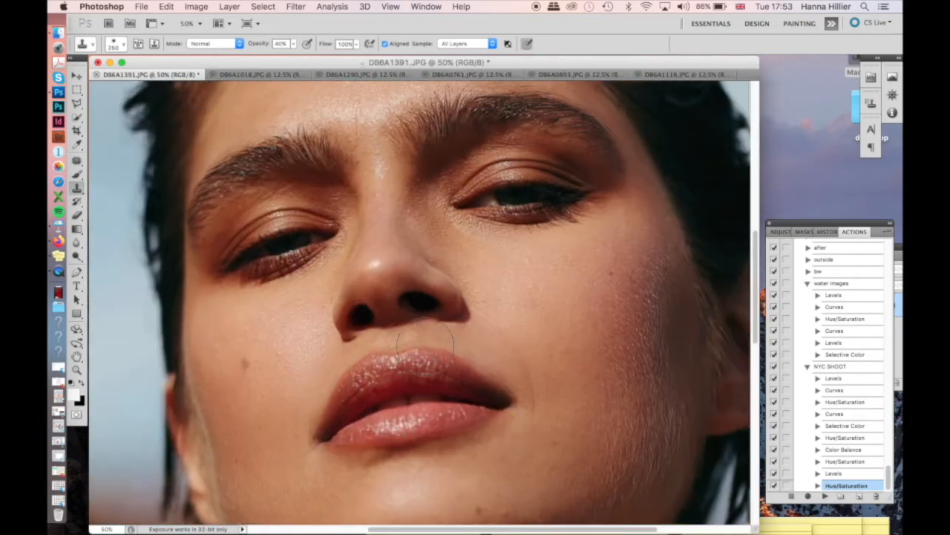
{"action": "scroll", "coordinate": [424, 341], "scroll_direction": "up", "scroll_amount": 3}
- Set up the Brush tool in Color mode at 10% opacity with a soft 250 px tip, 0% hardness and a skin-tone foreground
{"action": "left_click", "coordinate": [77, 174]}
{"action": "key", "text": "bracketleft"}
{"action": "key", "text": "bracketleft"}
{"action": "key", "text": "bracketleft"}
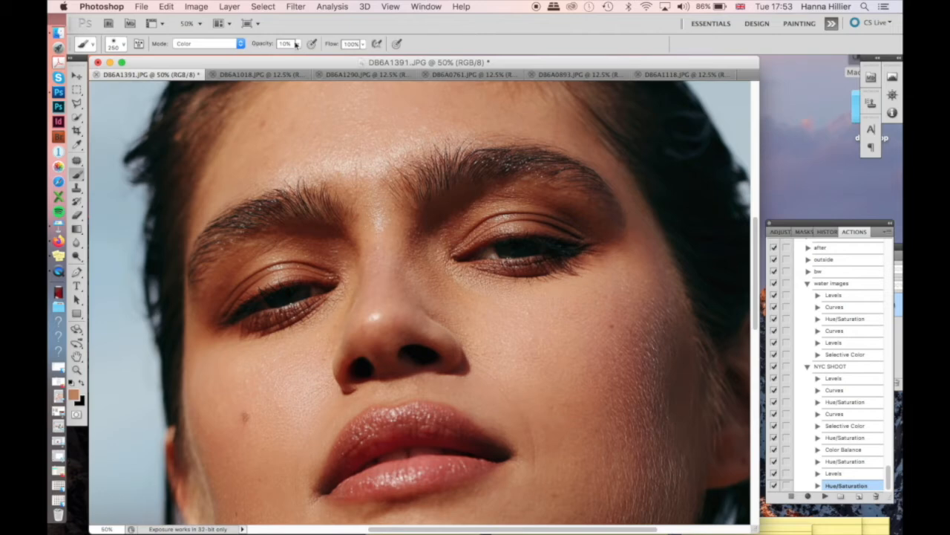
{"action": "left_click", "coordinate": [126, 46]}
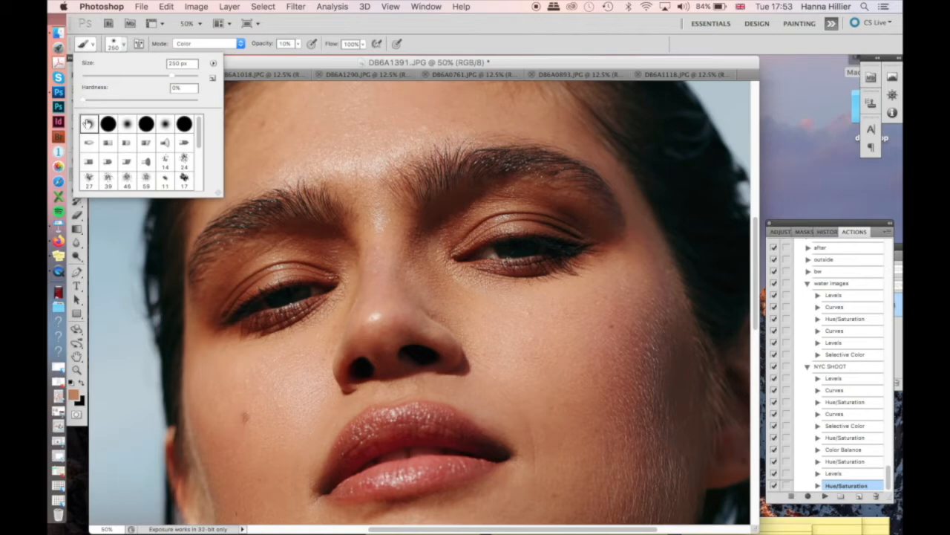
{"action": "left_click", "coordinate": [389, 280]}
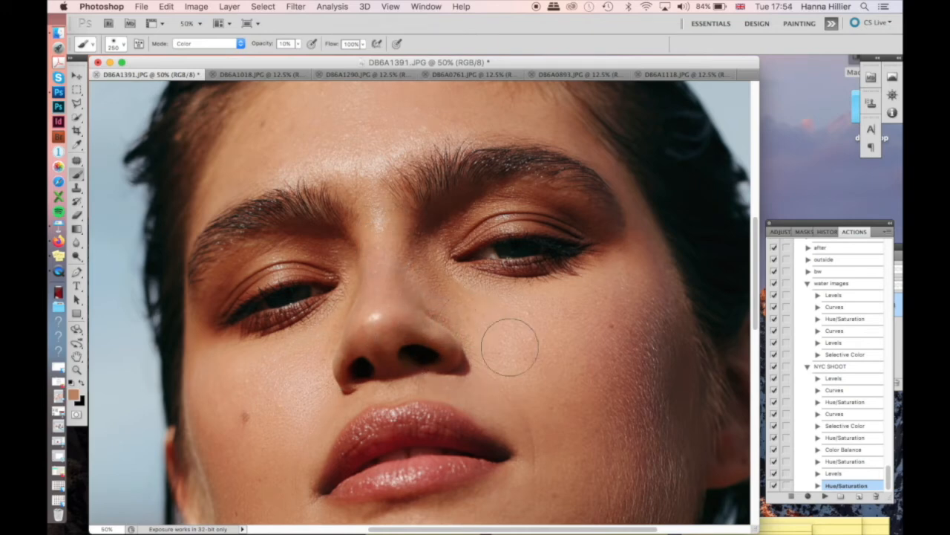
- Compare the portrait's original snapshot with the first and last Brush Tool history states, ending on the latest state
{"action": "left_click", "coordinate": [828, 231]}
{"action": "left_click", "coordinate": [829, 245]}
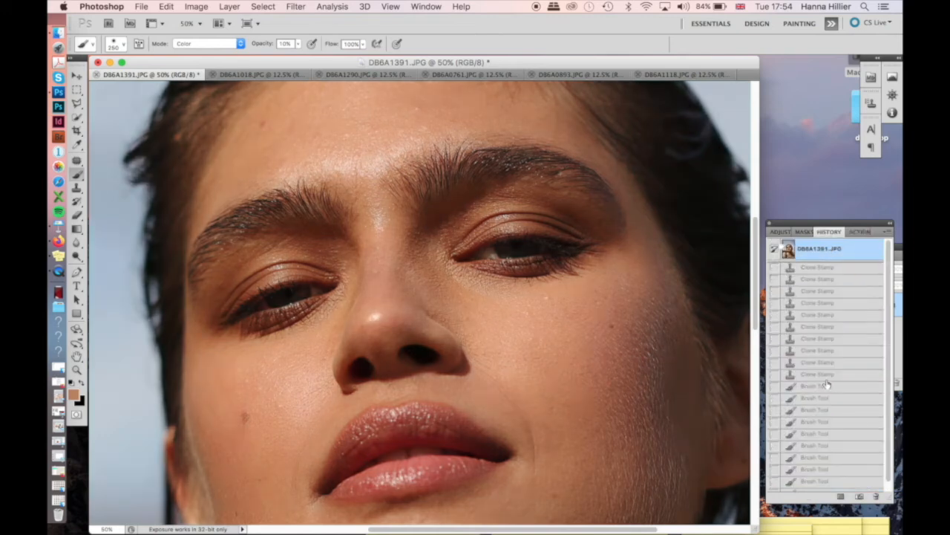
{"action": "left_click", "coordinate": [813, 485]}
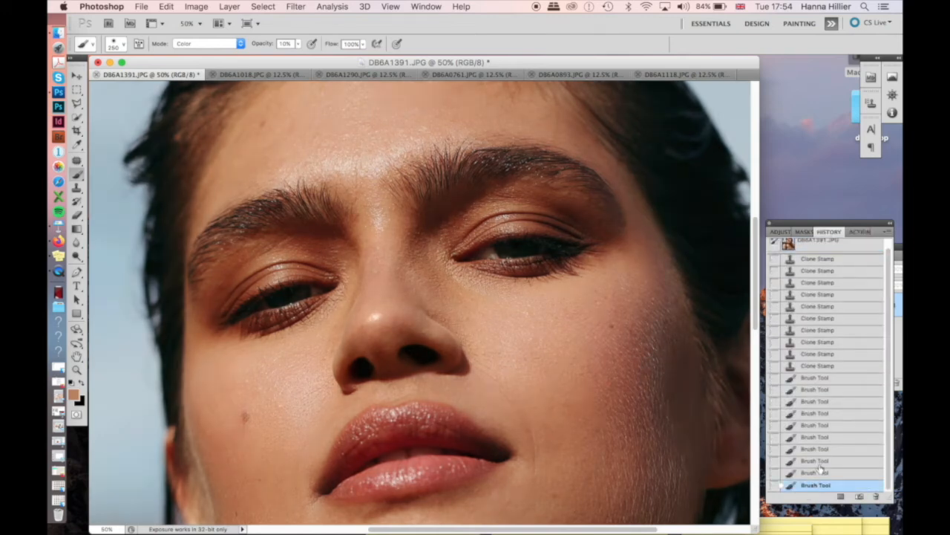
{"action": "left_click", "coordinate": [821, 380]}
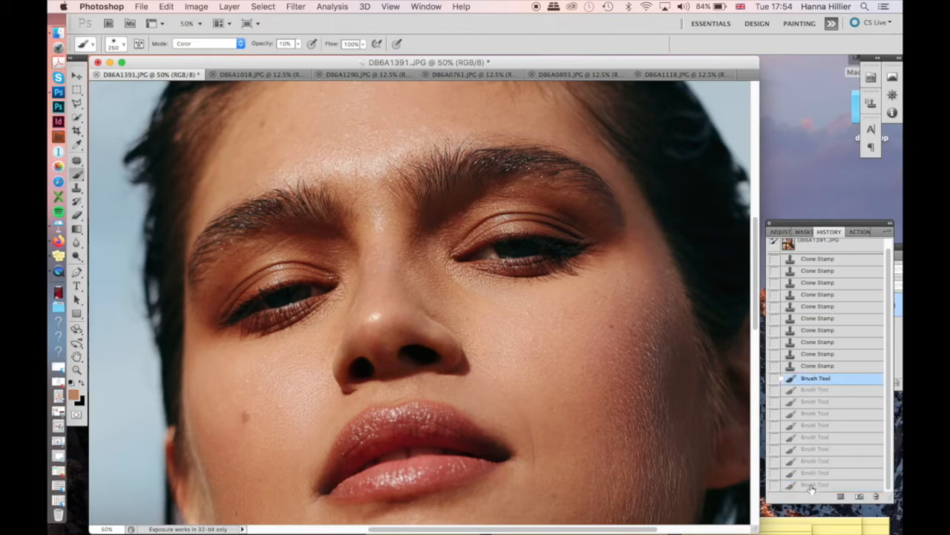
{"action": "left_click", "coordinate": [811, 486]}
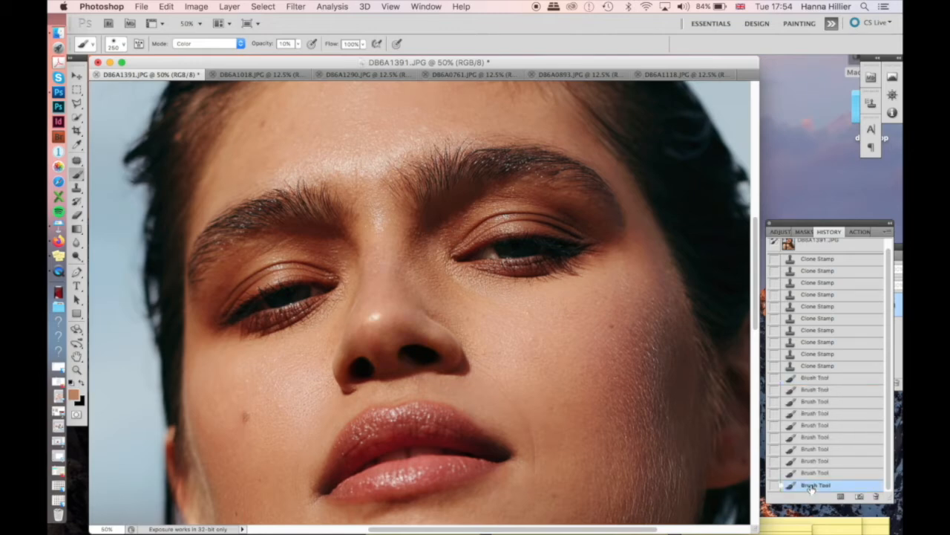
{"action": "left_click", "coordinate": [825, 379]}
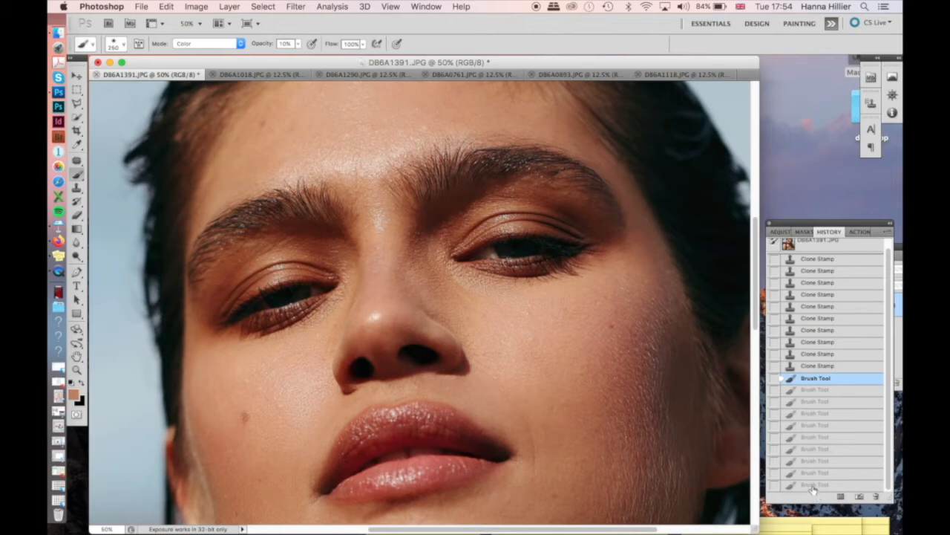
{"action": "left_click", "coordinate": [813, 486]}
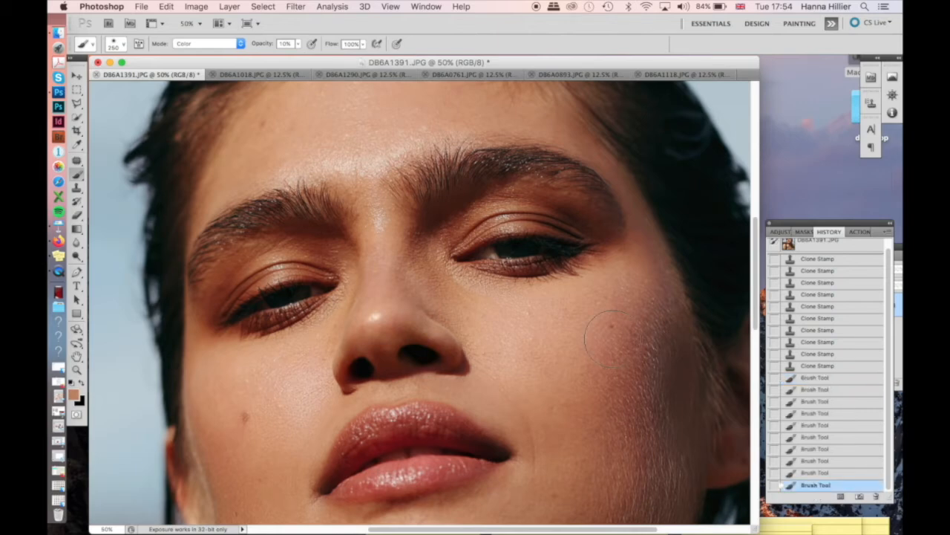
{"action": "left_click", "coordinate": [412, 326]}
{"action": "left_click", "coordinate": [860, 232]}
- Switch to the Clone Stamp at 40% opacity and reduce its brush to 90 px for the eye area at 100% zoom
{"action": "scroll", "coordinate": [421, 245], "scroll_direction": "up", "scroll_amount": 5}
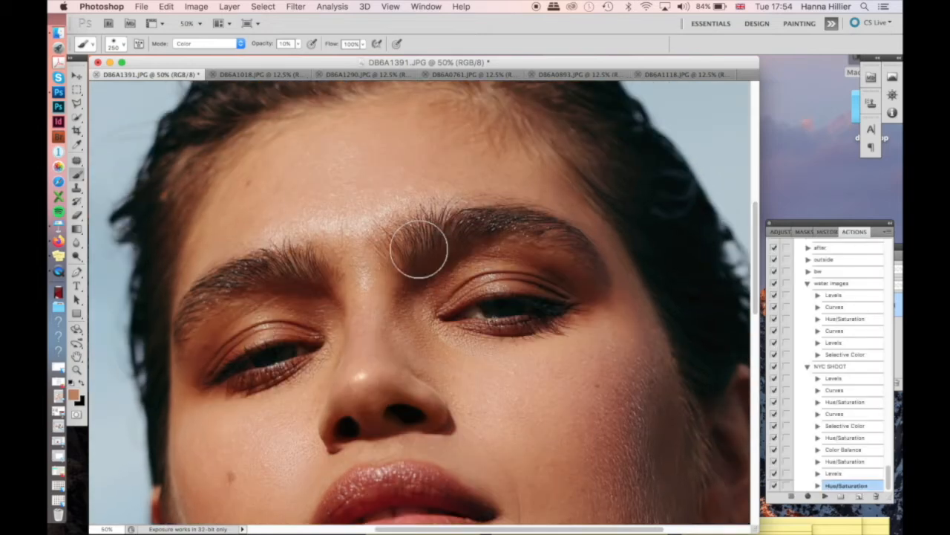
{"action": "key", "text": "s"}
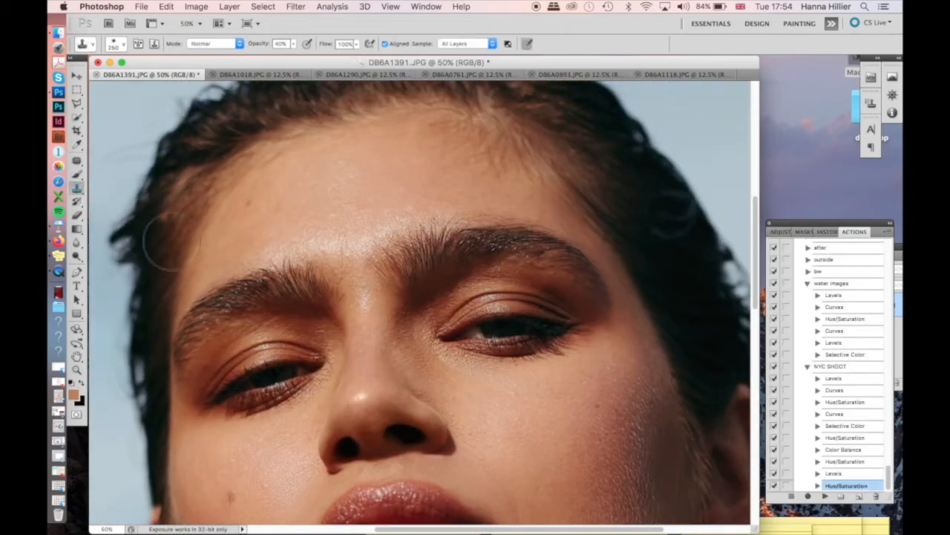
{"action": "key", "text": "bracketleft"}
{"action": "key", "text": "super+minus"}
{"action": "key", "text": "super+minus"}
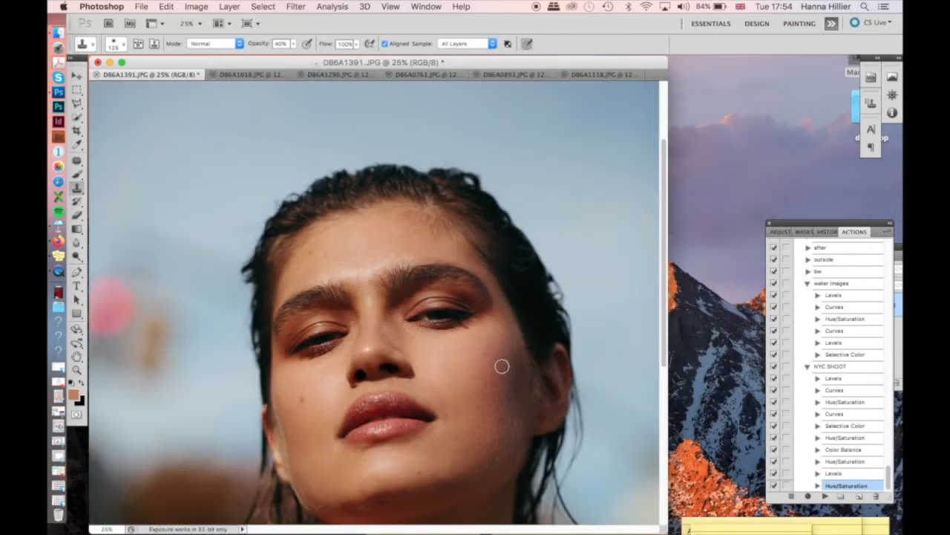
{"action": "key", "text": "super+plus"}
{"action": "key", "text": "super+plus"}
{"action": "key", "text": "super+plus"}
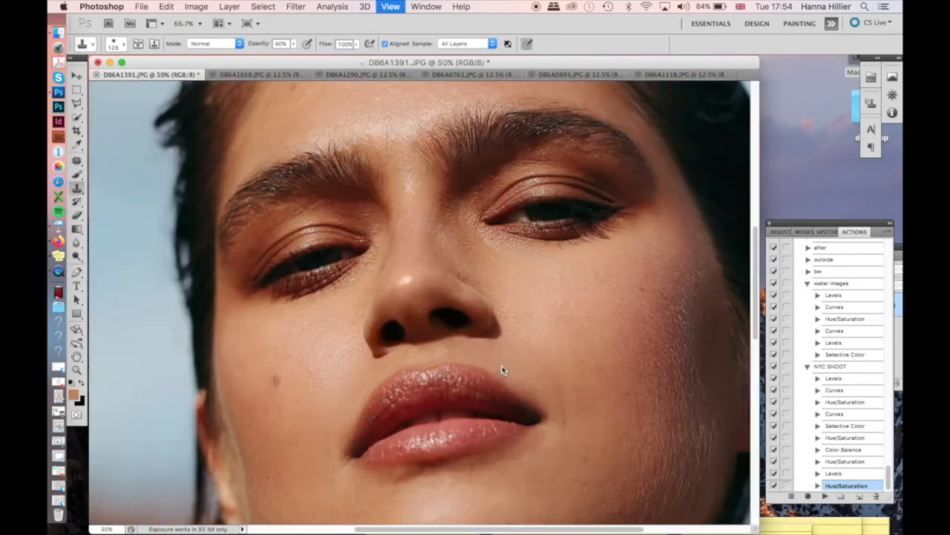
{"action": "key", "text": "super+plus"}
{"action": "scroll", "coordinate": [498, 366], "scroll_direction": "up", "scroll_amount": 5}
{"action": "scroll", "coordinate": [499, 366], "scroll_direction": "left", "scroll_amount": 5}
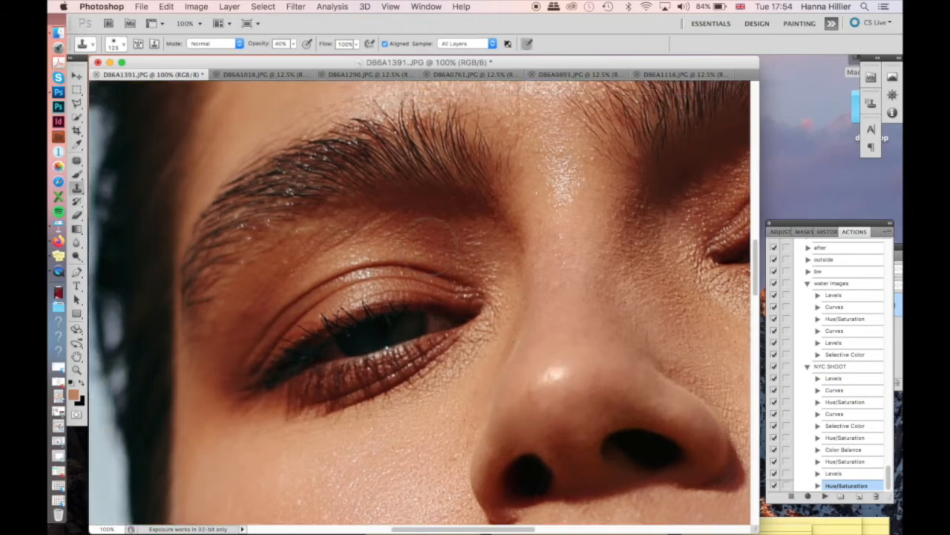
{"action": "key", "text": "bracketleft"}
{"action": "key", "text": "bracketleft"}
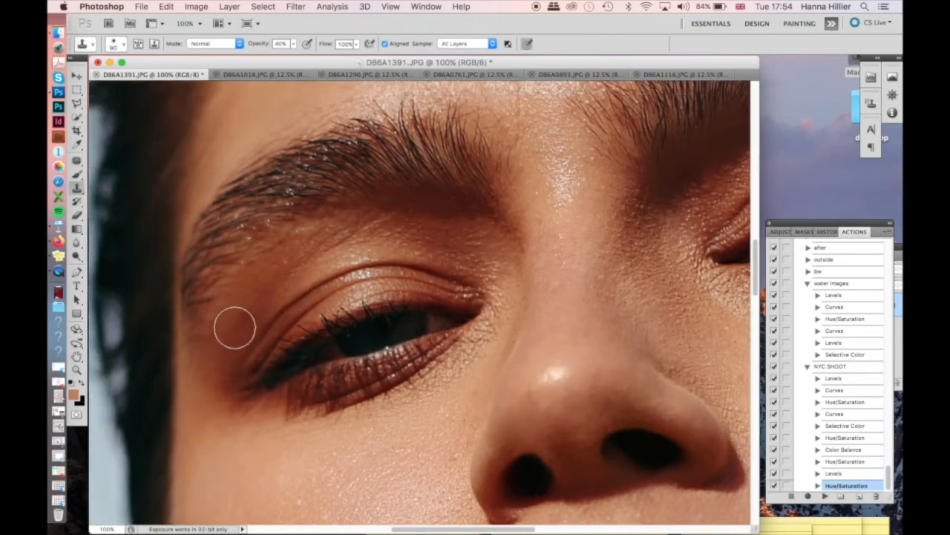
- Examine the skin around the other eye and cheek, and review the whole portrait at 12.5% zoom
{"action": "scroll", "coordinate": [304, 322], "scroll_direction": "right", "scroll_amount": 10}
{"action": "scroll", "coordinate": [304, 322], "scroll_direction": "up", "scroll_amount": 2}
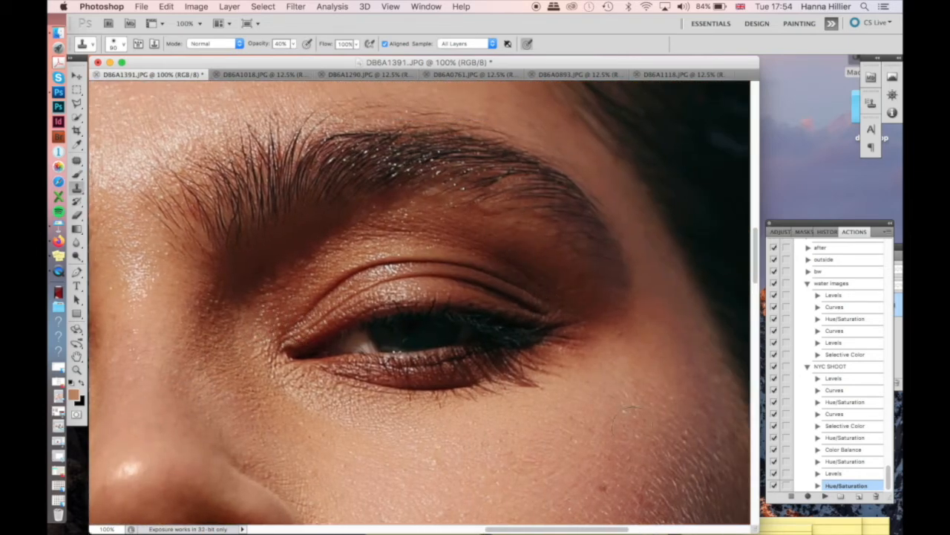
{"action": "key", "text": "super+minus"}
{"action": "key", "text": "super+minus"}
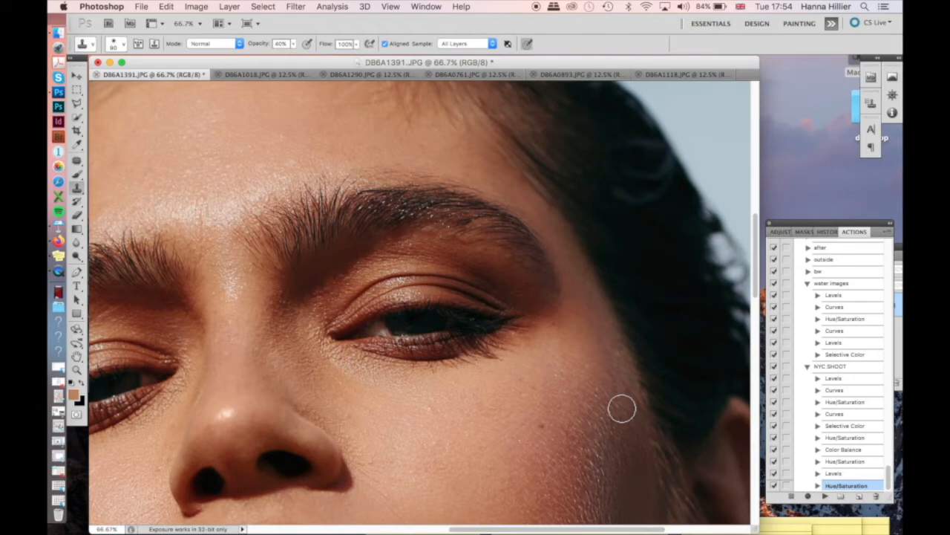
{"action": "key", "text": "super+minus"}
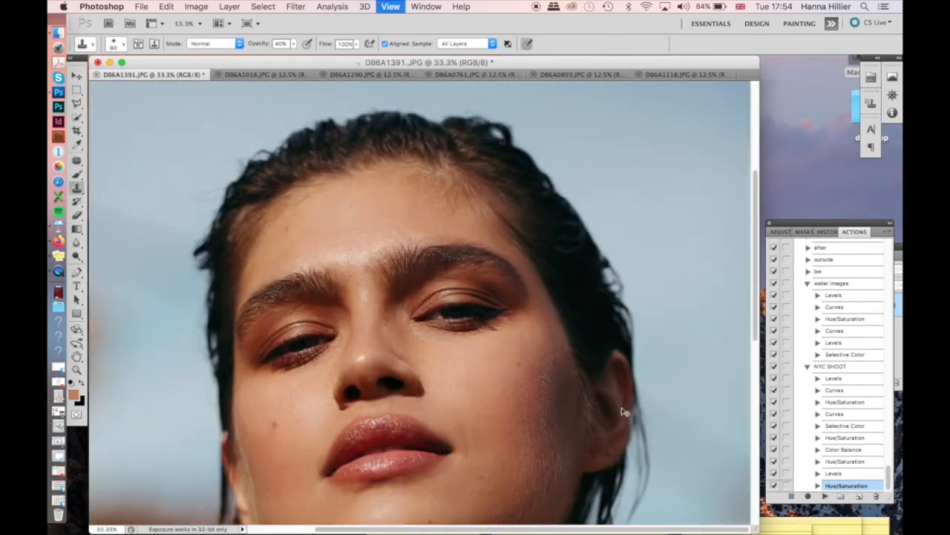
{"action": "key", "text": "super+minus"}
{"action": "key", "text": "super+minus"}
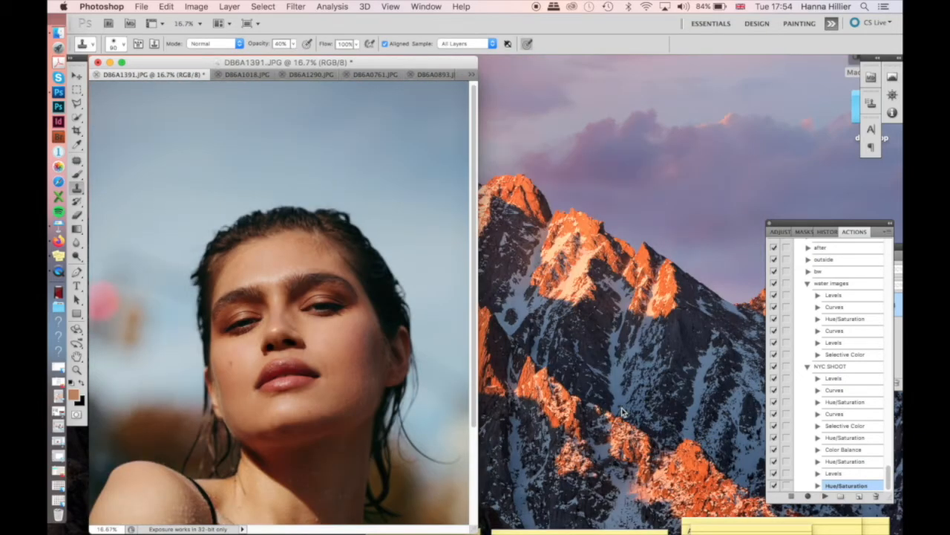
{"action": "key", "text": "super+minus"}
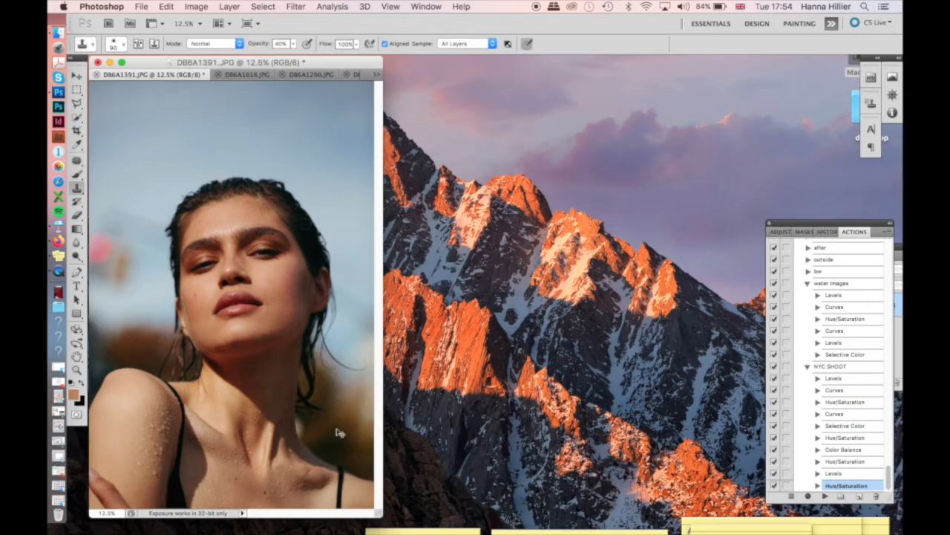
- Sample the arm's skin tone and paint it over the reddish hand with a 600 px Color-mode Brush at 10% opacity
{"action": "key", "text": "super+plus"}
{"action": "key", "text": "super+plus"}
{"action": "key", "text": "super+plus"}
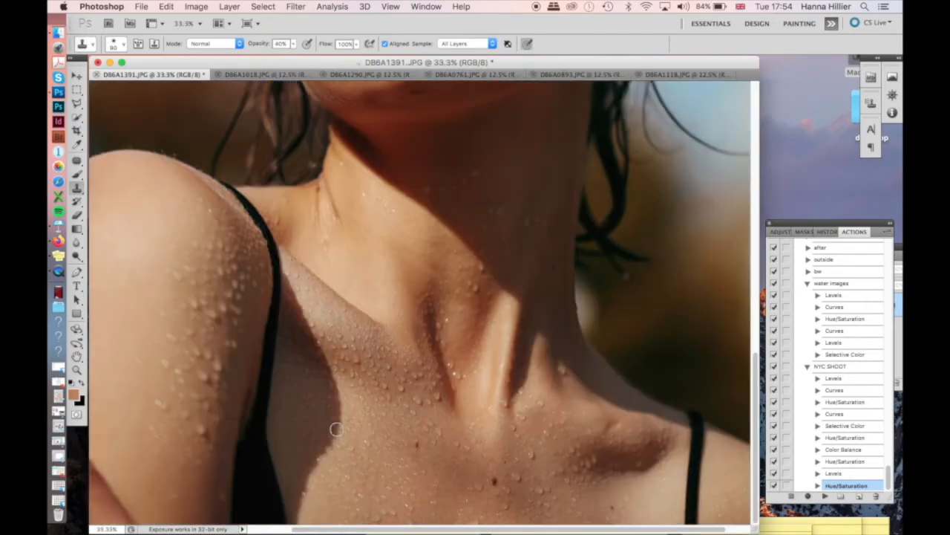
{"action": "scroll", "coordinate": [336, 428], "scroll_direction": "left", "scroll_amount": 3}
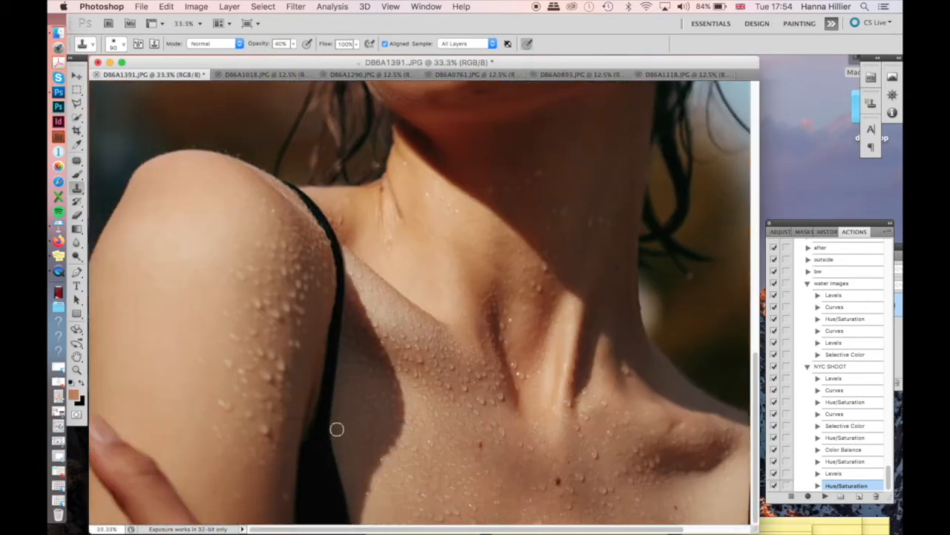
{"action": "left_click", "coordinate": [78, 174]}
{"action": "left_click", "coordinate": [153, 412], "text": "alt"}
{"action": "mouse_move", "coordinate": [149, 458]}
{"action": "left_mouse_down"}
{"action": "mouse_move", "coordinate": [182, 530]}
{"action": "mouse_move", "coordinate": [108, 432]}
{"action": "mouse_move", "coordinate": [171, 505]}
{"action": "mouse_move", "coordinate": [119, 458]}
{"action": "mouse_move", "coordinate": [178, 526]}
{"action": "left_mouse_up"}
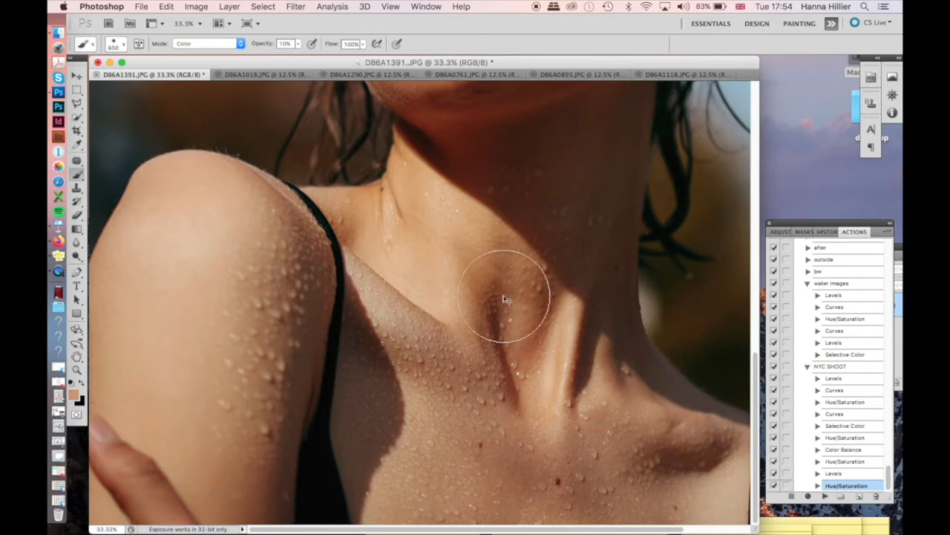
{"action": "key", "text": "super+minus"}
{"action": "key", "text": "super+minus"}
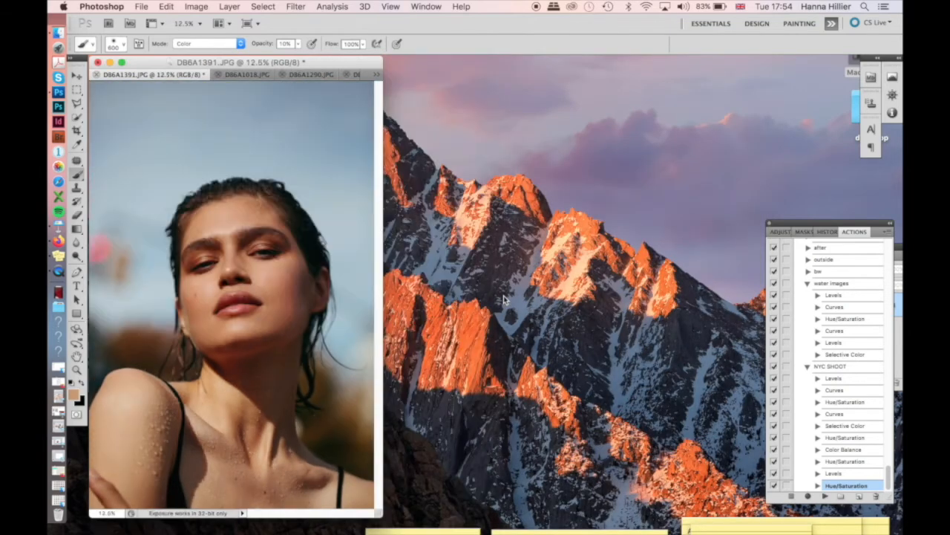
- Widen the document window around the portrait and open the Liquify filter with a brush size of 500
{"action": "left_click_drag", "start_coordinate": [380, 514], "coordinate": [499, 532]}
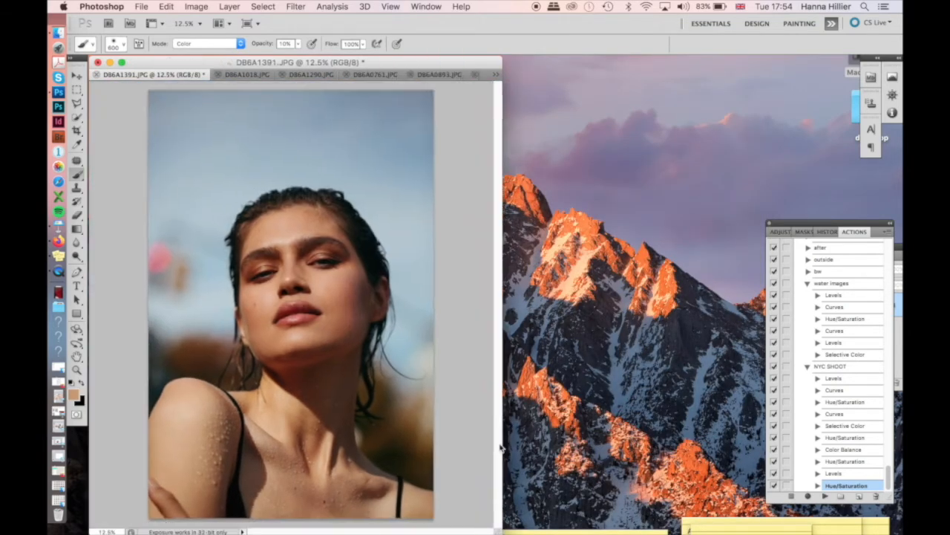
{"action": "left_click", "coordinate": [301, 6]}
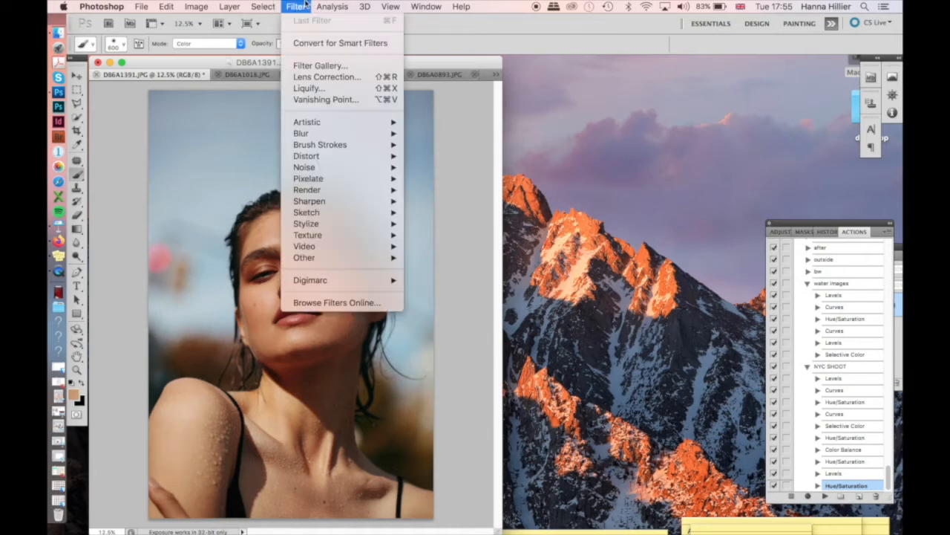
{"action": "left_click", "coordinate": [323, 90]}
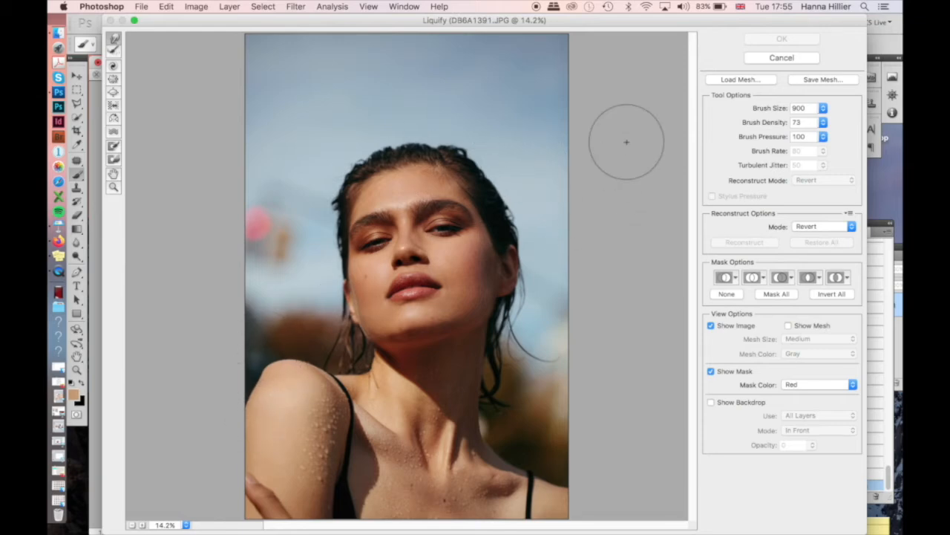
{"action": "left_click", "coordinate": [798, 108]}
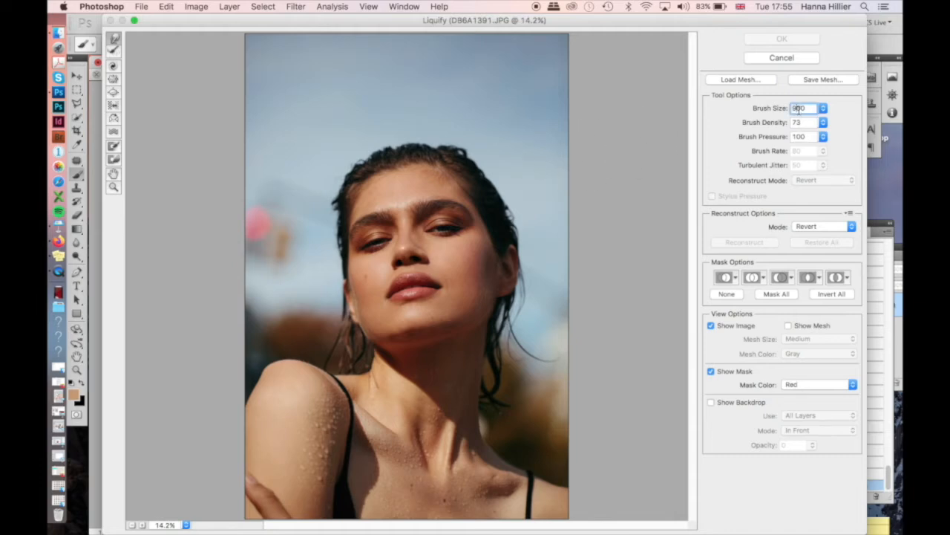
{"action": "type", "text": "500"}
{"action": "key", "text": "Return"}
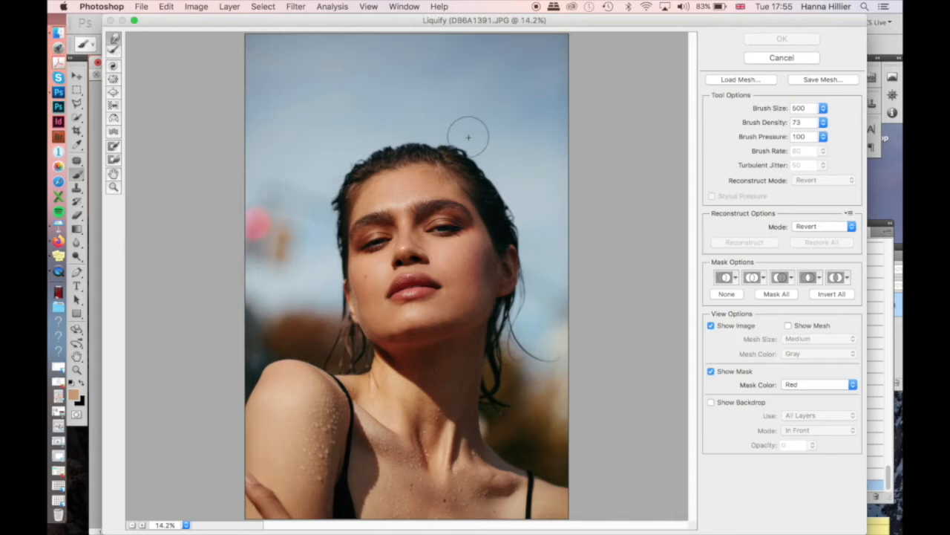
- Reshape the hair outline at the crown and side of the head with Liquify and apply the filter
{"action": "left_click_drag", "start_coordinate": [467, 138], "coordinate": [435, 102]}
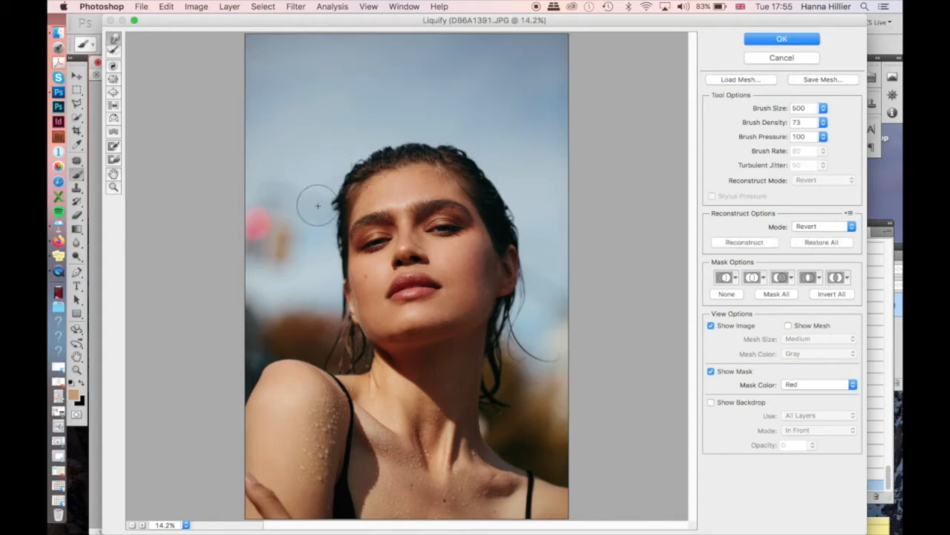
{"action": "left_click_drag", "start_coordinate": [315, 205], "coordinate": [320, 204]}
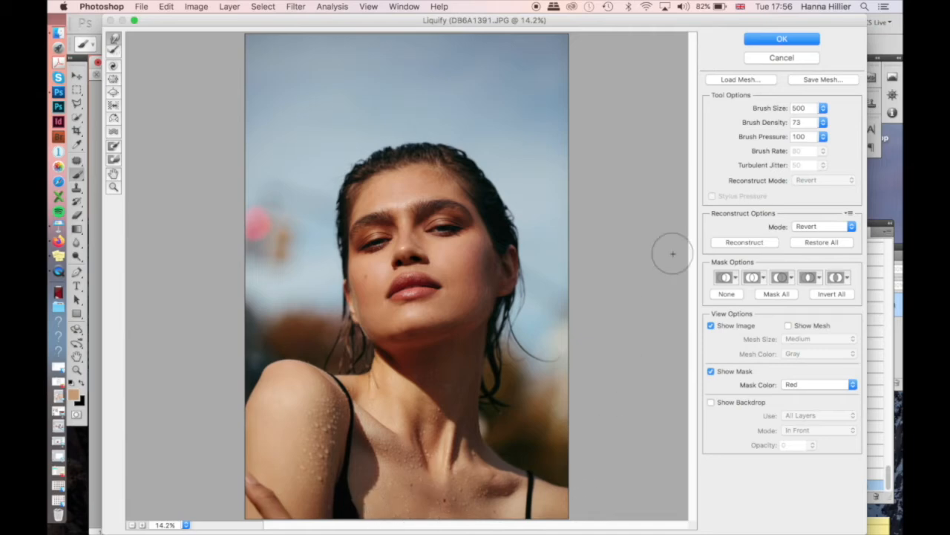
{"action": "left_click", "coordinate": [778, 40]}
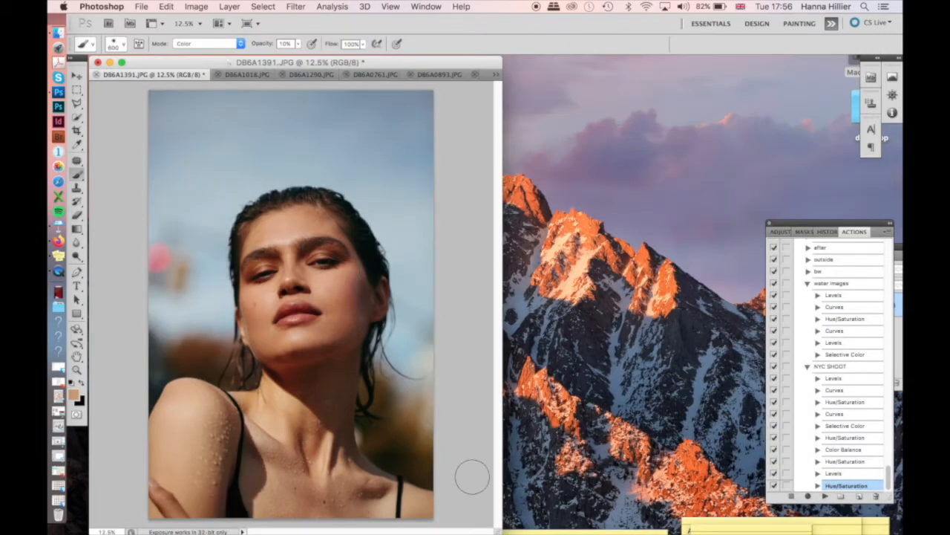
- Widen the document window and paint blue-grey over the orange background blur beside the face with a 400 px Color-mode Brush at 100% opacity
{"action": "left_click_drag", "start_coordinate": [500, 531], "coordinate": [674, 533]}
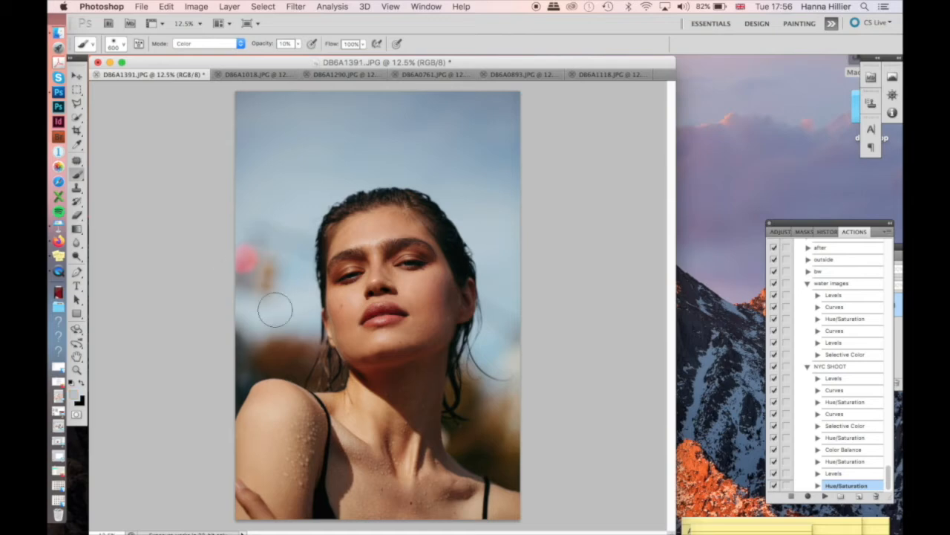
{"action": "left_click", "coordinate": [286, 43]}
{"action": "key", "text": "Return"}
{"action": "mouse_move", "coordinate": [276, 272]}
{"action": "left_mouse_down"}
{"action": "mouse_move", "coordinate": [266, 287]}
{"action": "mouse_move", "coordinate": [275, 265]}
{"action": "left_mouse_up"}
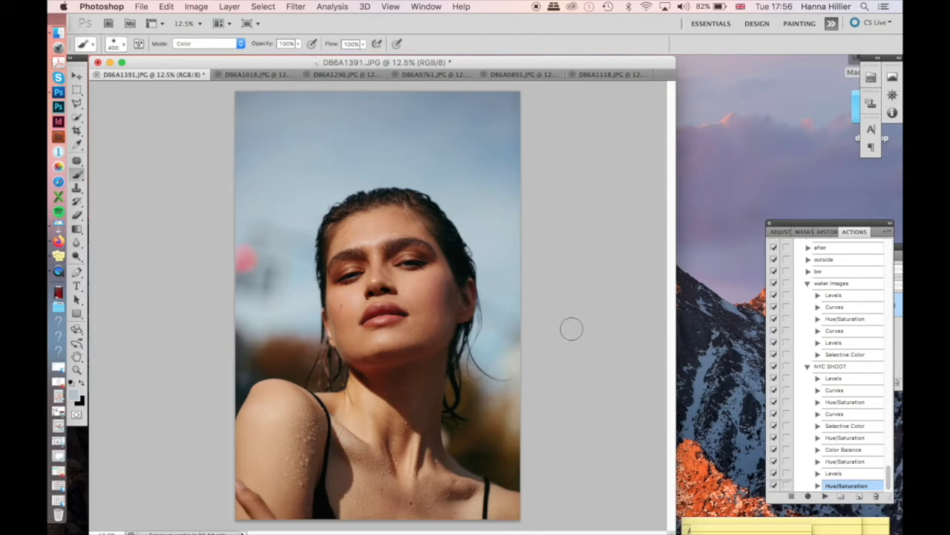
- Enlarge the Color-mode Brush to 700 px and tint the brown background beside the head and shoulder teal
{"action": "key", "text": "bracketright"}
{"action": "key", "text": "bracketright"}
{"action": "left_click", "coordinate": [514, 297]}
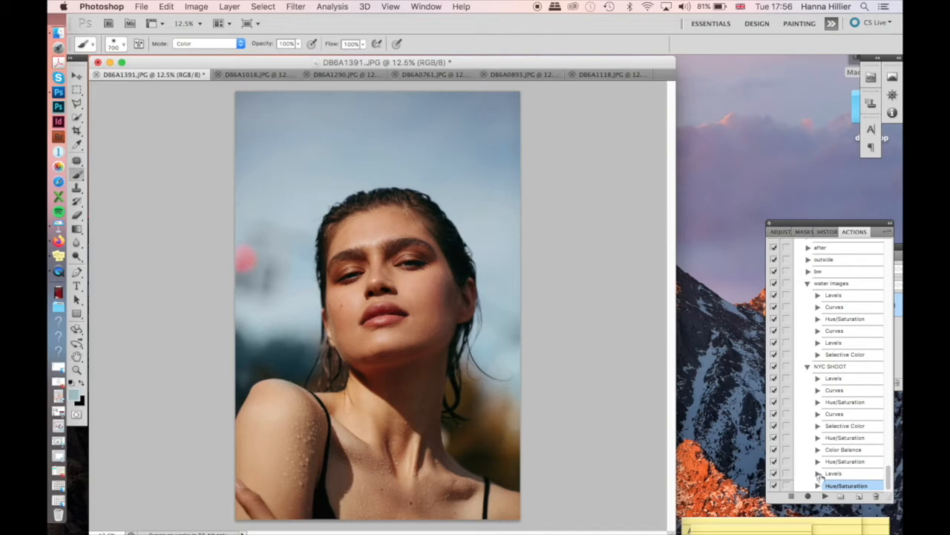
- Brighten the portrait's midtones slightly by raising the middle of the RGB curve in Curves
{"action": "key", "text": "super+m"}
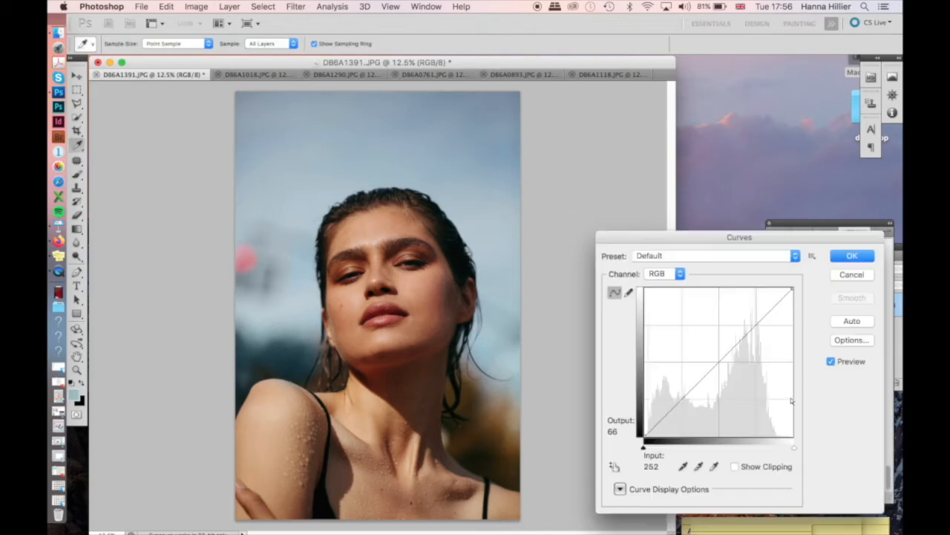
{"action": "left_click_drag", "start_coordinate": [701, 382], "coordinate": [701, 377]}
{"action": "left_click", "coordinate": [851, 256]}
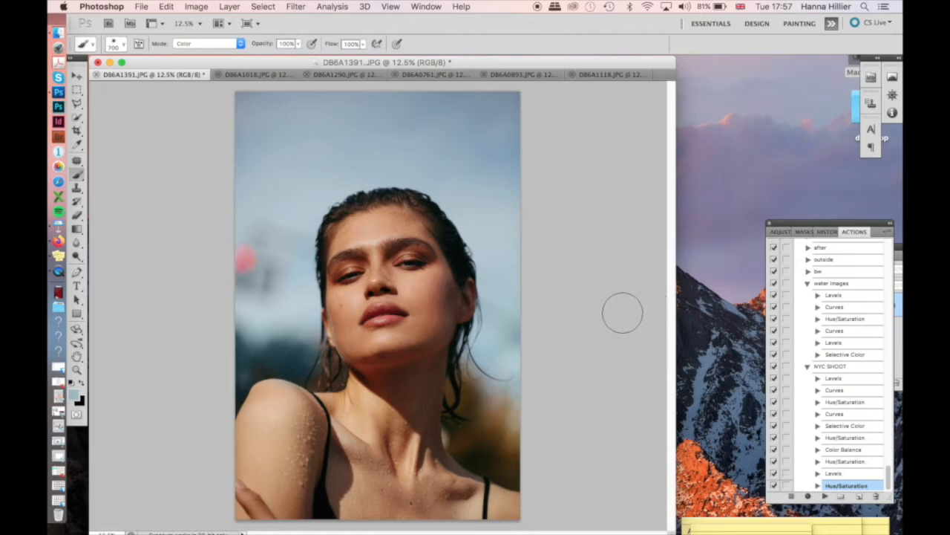
- Save the colour portrait as the JPEG DB6A1391edit.jpg in the _done folder, accepting the JPEG options
{"action": "left_click", "coordinate": [148, 5]}
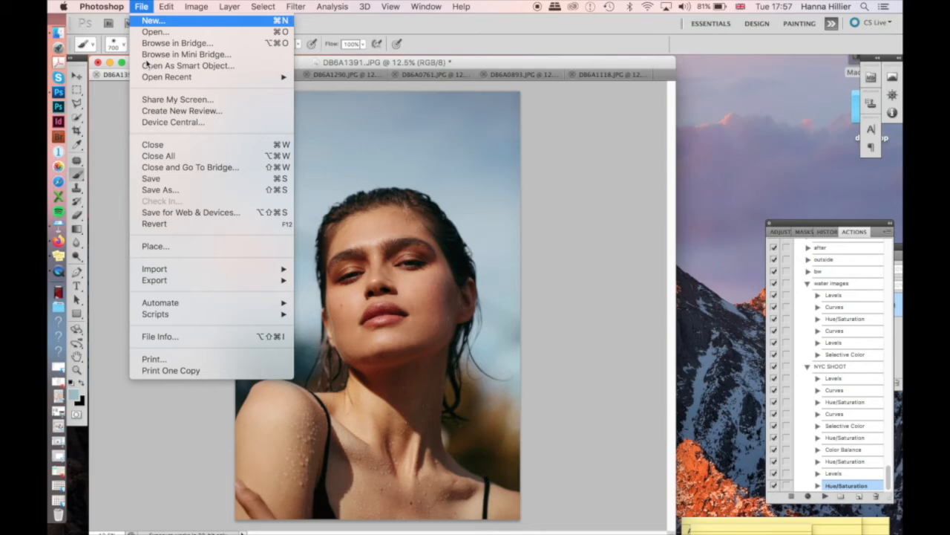
{"action": "left_click", "coordinate": [182, 191]}
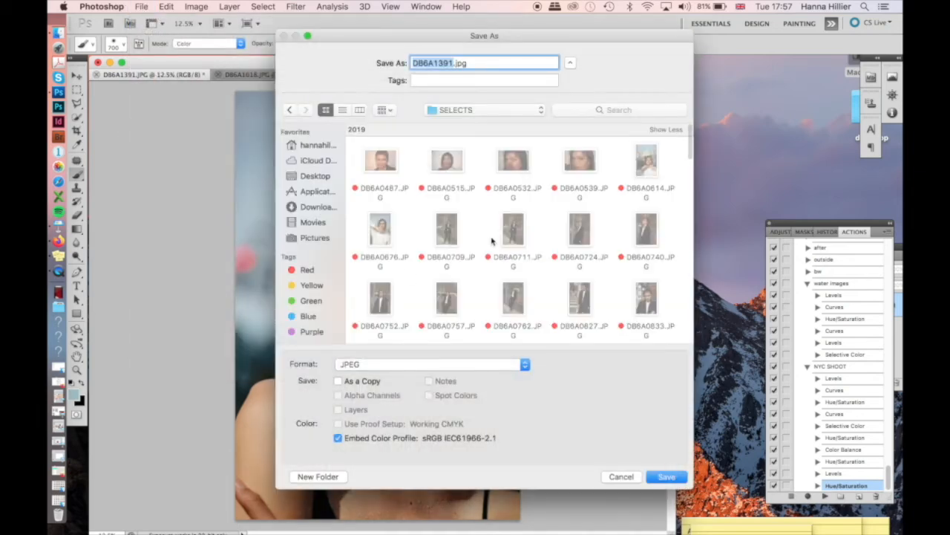
{"action": "left_click", "coordinate": [469, 114]}
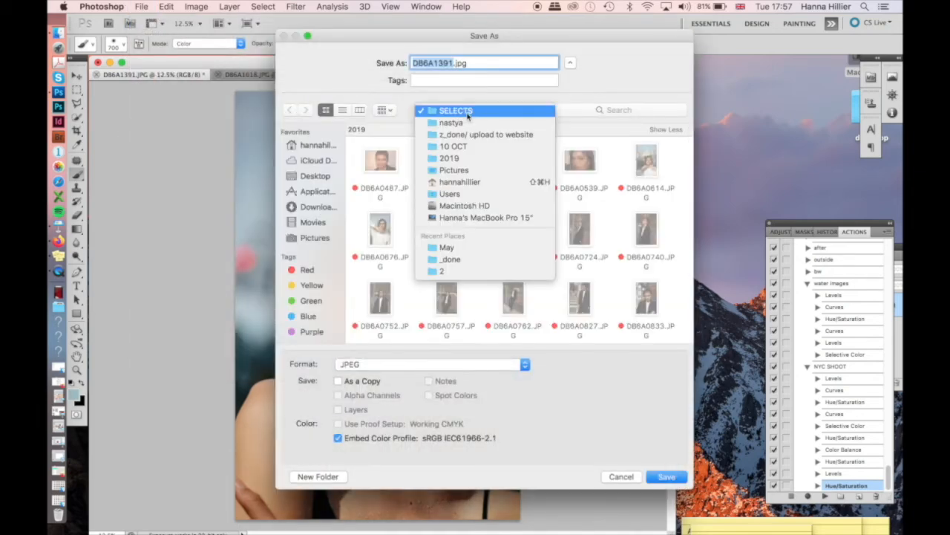
{"action": "left_click", "coordinate": [468, 260]}
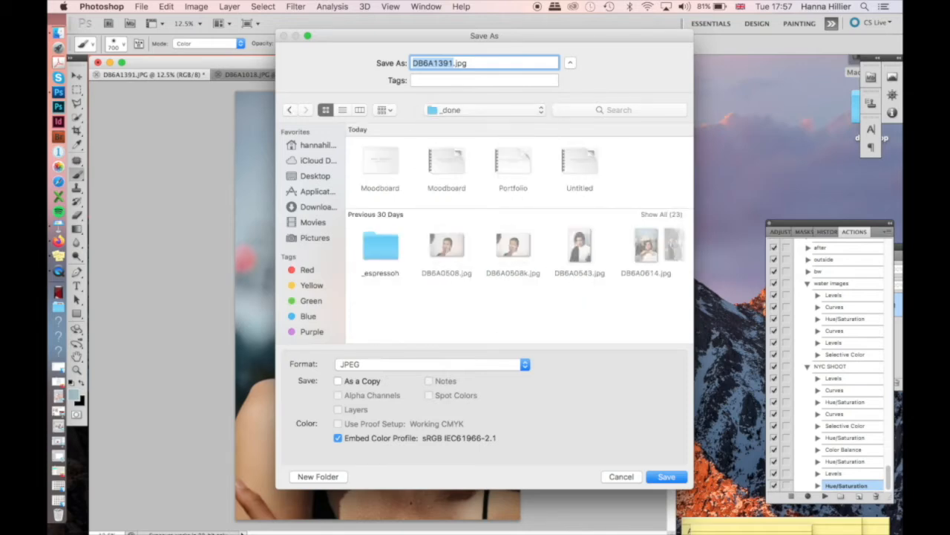
{"action": "key", "text": "Right"}
{"action": "type", "text": "ed"}
{"action": "left_click", "coordinate": [666, 476]}
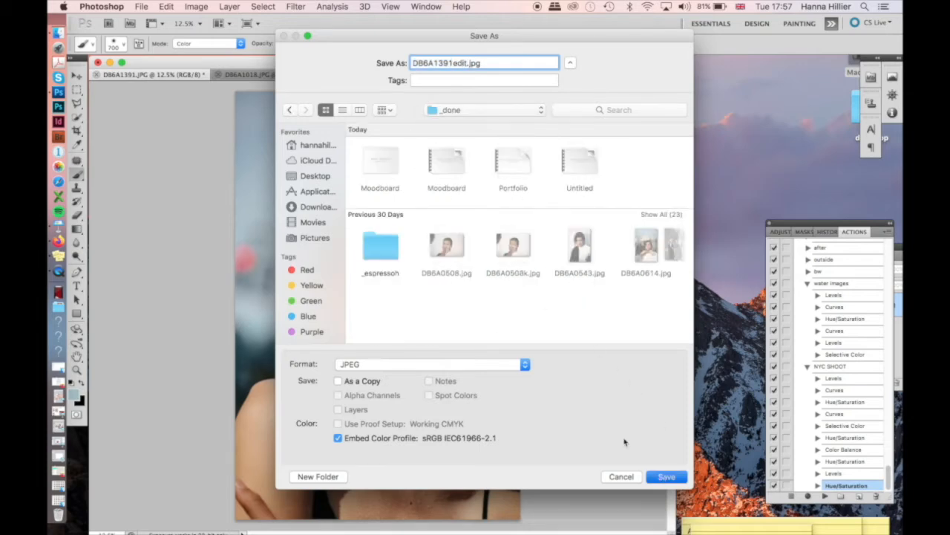
{"action": "key", "text": "Return"}
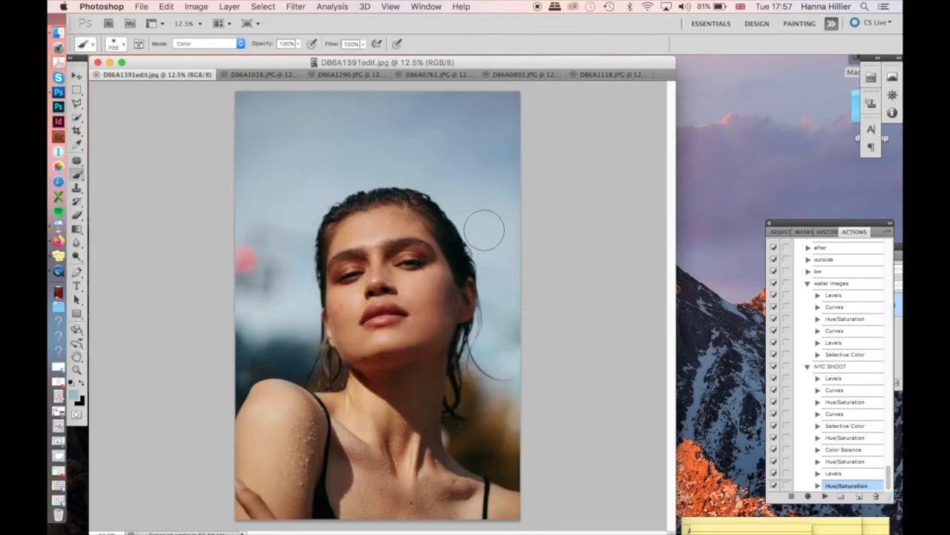
- Create a new action named b&wnyc in the My Actions set and start recording it
{"action": "left_click", "coordinate": [888, 236]}
{"action": "left_click", "coordinate": [837, 102]}
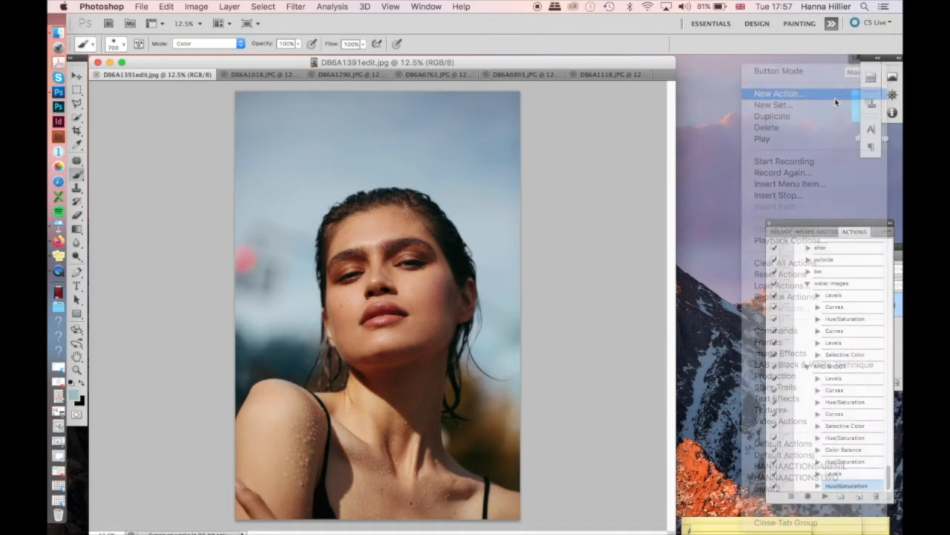
{"action": "type", "text": "b&wn"}
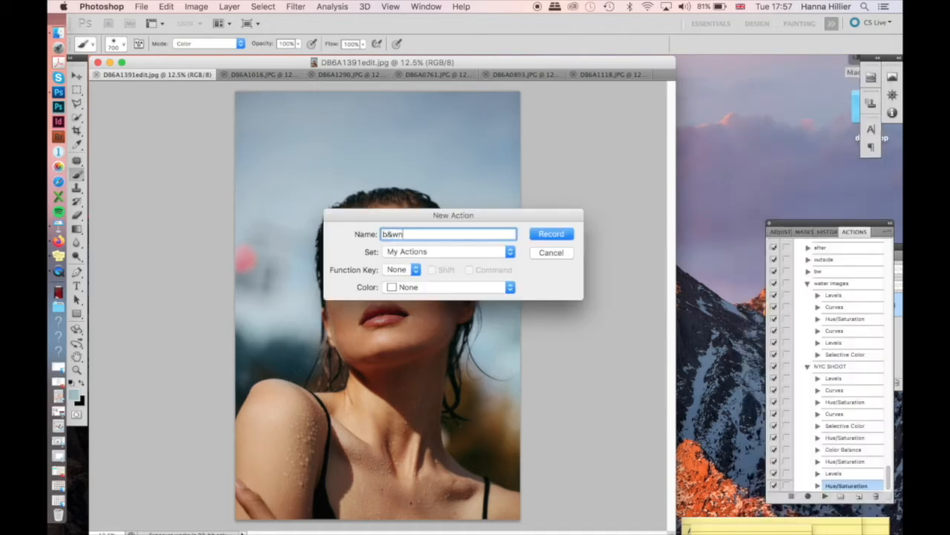
{"action": "key", "text": "Return"}
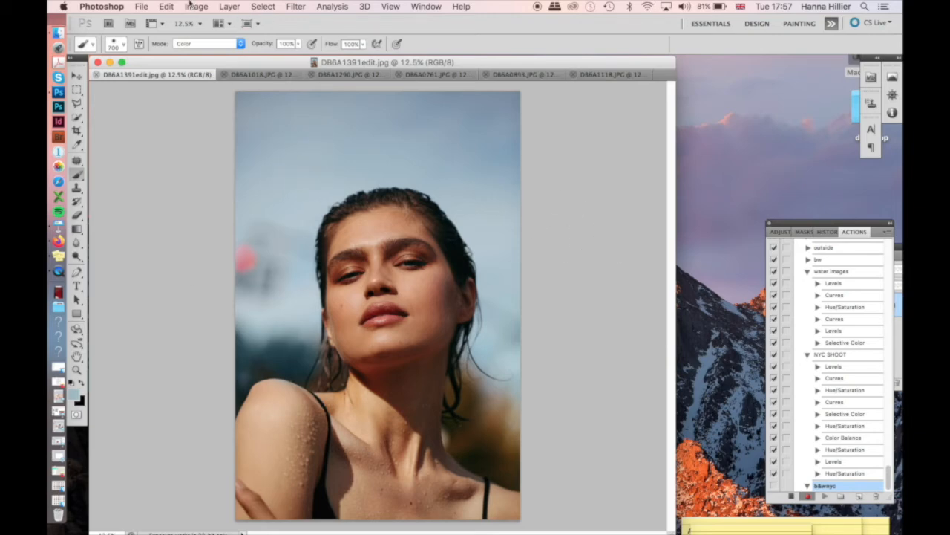
- Set Yellow to -21% for the Blacks with a Selective Color adjustment using the Relative method
{"action": "left_click", "coordinate": [195, 6]}
{"action": "mouse_move", "coordinate": [214, 41]}
{"action": "left_click", "coordinate": [338, 223]}
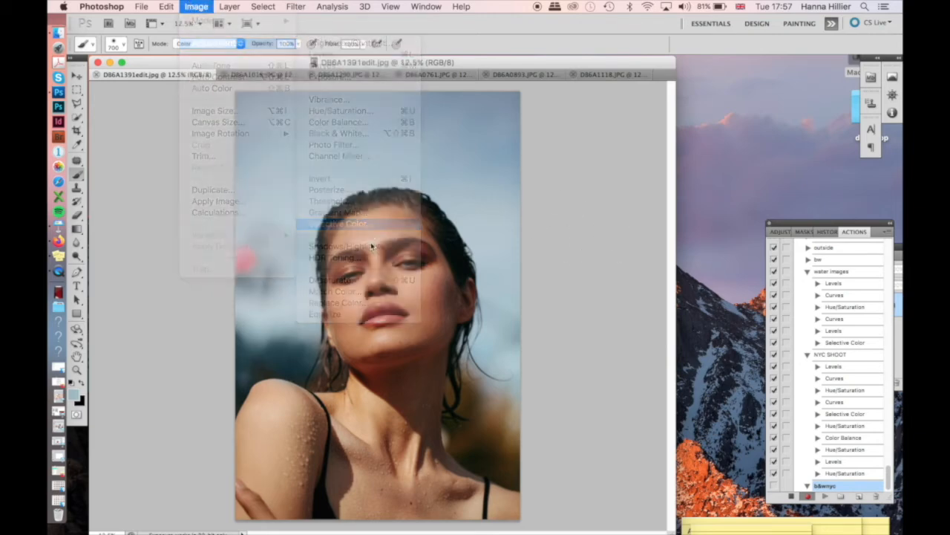
{"action": "left_click", "coordinate": [741, 125]}
{"action": "left_click", "coordinate": [735, 208]}
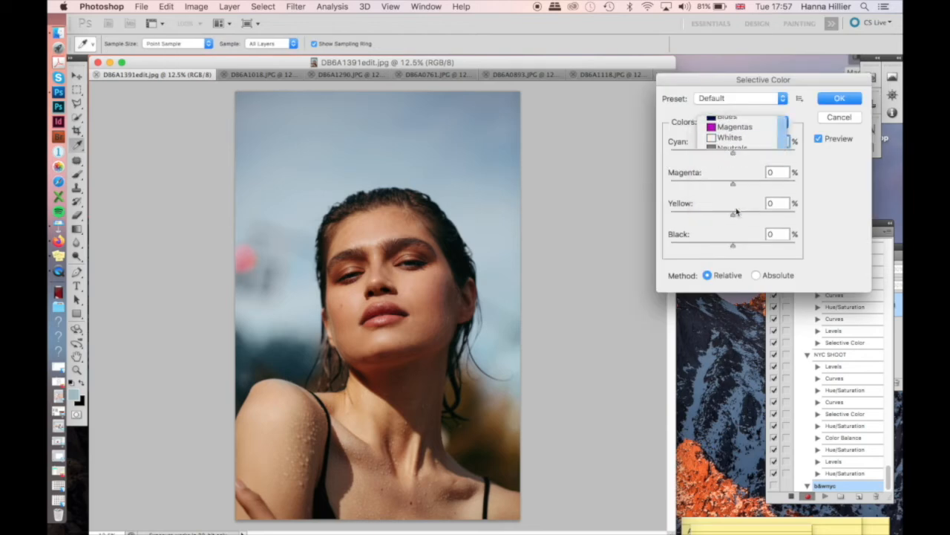
{"action": "left_click_drag", "start_coordinate": [730, 216], "coordinate": [717, 216]}
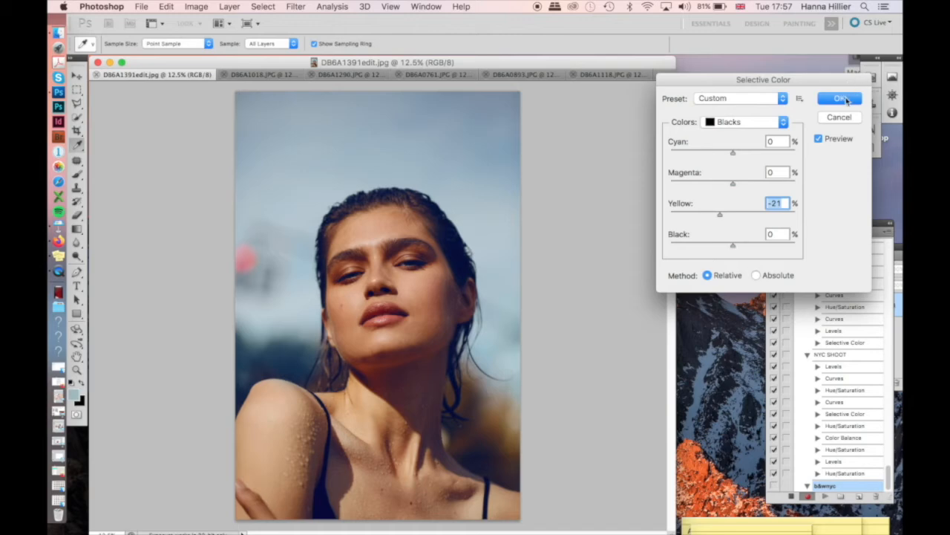
{"action": "left_click", "coordinate": [841, 98]}
- Convert the portrait with Black & White using Reds 25, Yellows 55, Blues 43 and Magentas 51, and lower the Cyans
{"action": "left_click", "coordinate": [195, 6]}
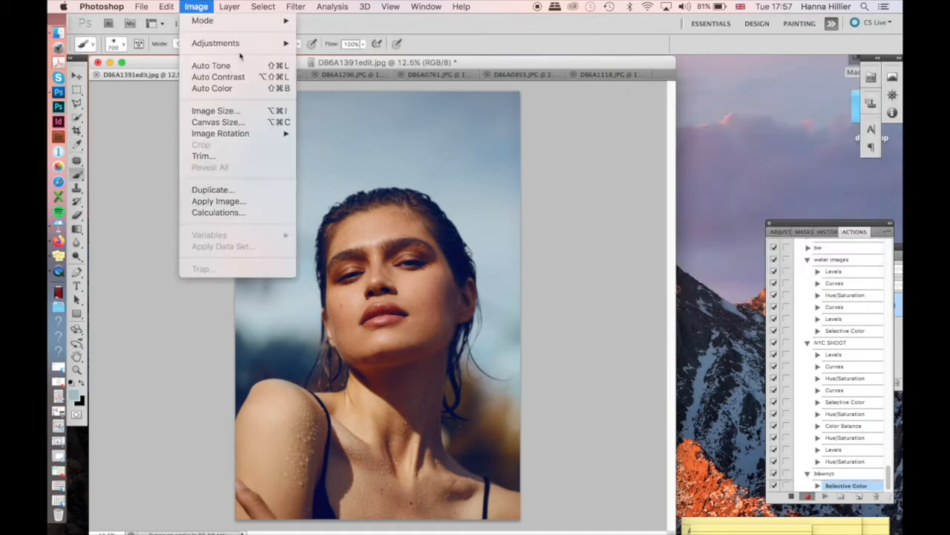
{"action": "mouse_move", "coordinate": [245, 43]}
{"action": "left_click", "coordinate": [332, 133]}
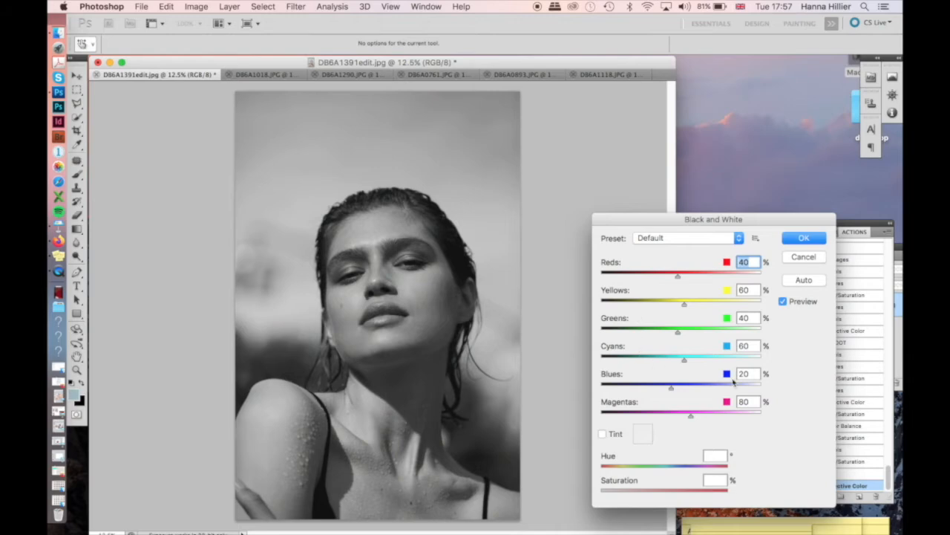
{"action": "mouse_move", "coordinate": [675, 391]}
{"action": "left_mouse_down"}
{"action": "mouse_move", "coordinate": [691, 391]}
{"action": "mouse_move", "coordinate": [678, 390]}
{"action": "left_mouse_up"}
{"action": "mouse_move", "coordinate": [674, 278]}
{"action": "left_mouse_down"}
{"action": "mouse_move", "coordinate": [659, 278]}
{"action": "mouse_move", "coordinate": [692, 278]}
{"action": "mouse_move", "coordinate": [679, 278]}
{"action": "left_mouse_up"}
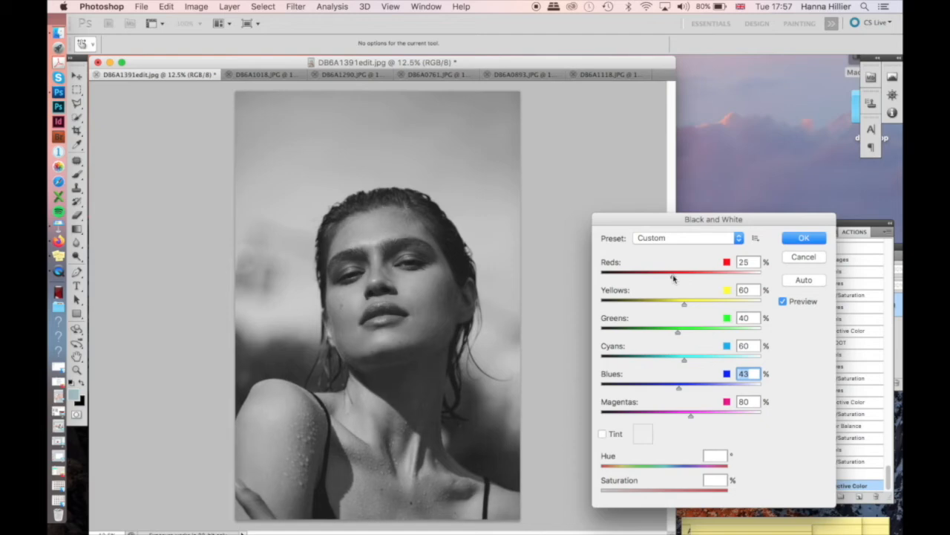
{"action": "left_click", "coordinate": [674, 278]}
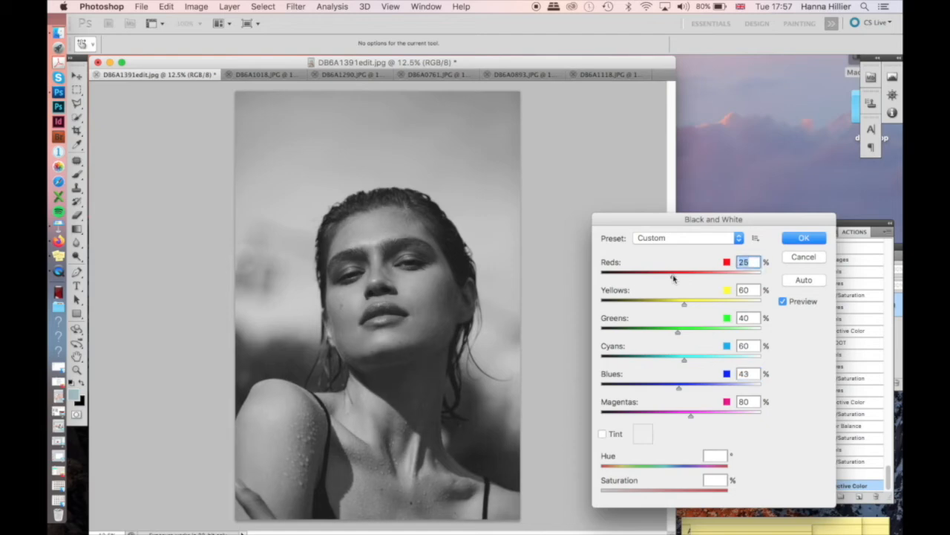
{"action": "mouse_move", "coordinate": [673, 306]}
{"action": "left_mouse_down"}
{"action": "mouse_move", "coordinate": [689, 306]}
{"action": "mouse_move", "coordinate": [680, 306]}
{"action": "left_mouse_up"}
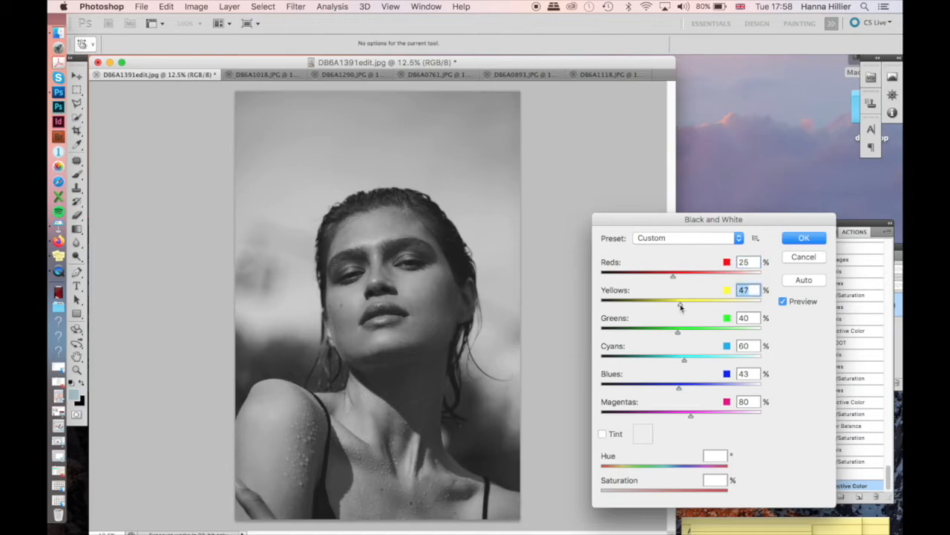
{"action": "mouse_move", "coordinate": [690, 419]}
{"action": "left_mouse_down"}
{"action": "mouse_move", "coordinate": [676, 419]}
{"action": "mouse_move", "coordinate": [699, 418]}
{"action": "mouse_move", "coordinate": [681, 420]}
{"action": "left_mouse_up"}
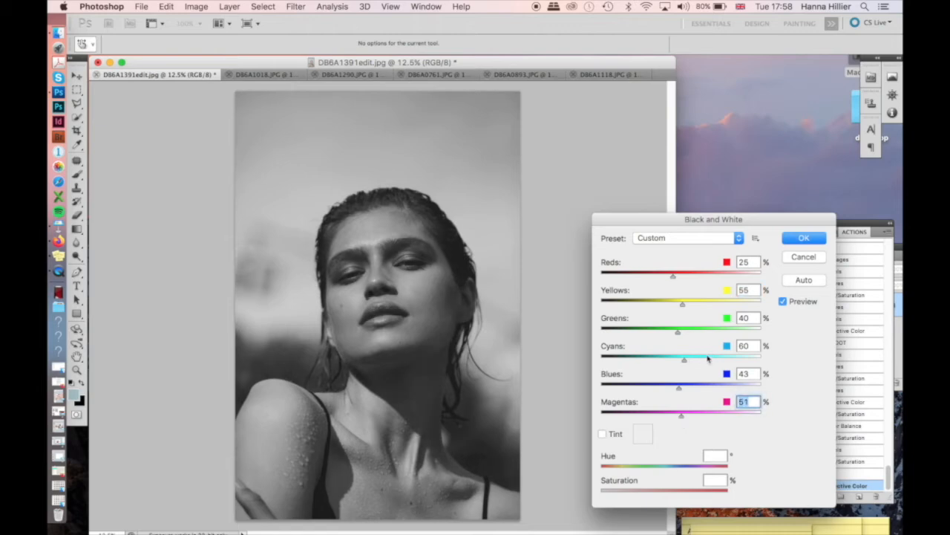
{"action": "mouse_move", "coordinate": [687, 361]}
{"action": "left_mouse_down"}
{"action": "mouse_move", "coordinate": [713, 363]}
{"action": "mouse_move", "coordinate": [675, 363]}
{"action": "left_mouse_up"}
{"action": "left_click", "coordinate": [802, 237]}
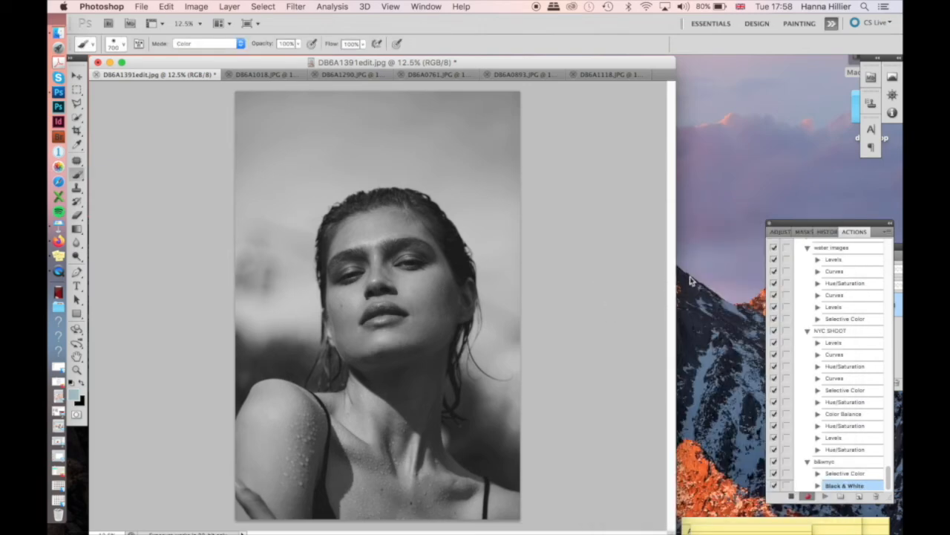
- Add contrast with an RGB curve that anchors the shadows at input 34, output 31 and raises highlights at input 190 to 225
{"action": "key", "text": "super+m"}
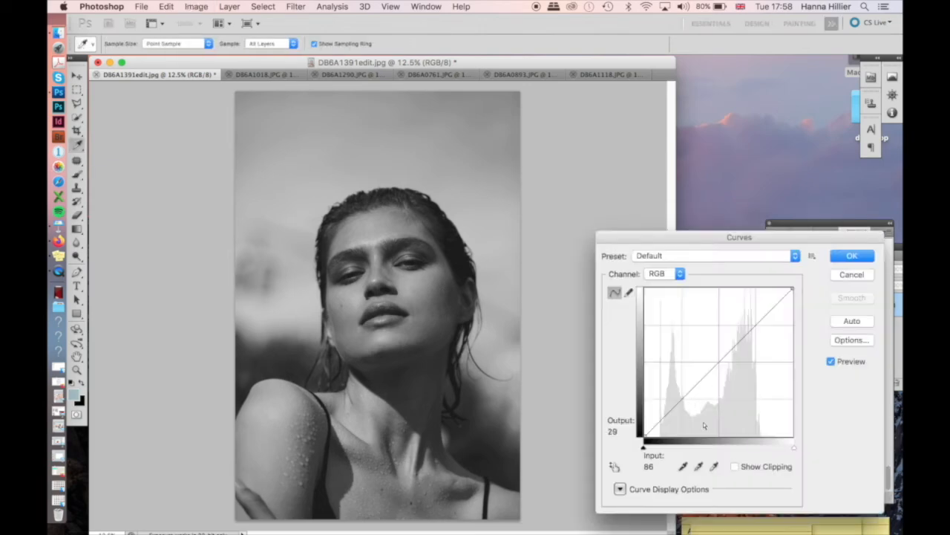
{"action": "left_click", "coordinate": [664, 418]}
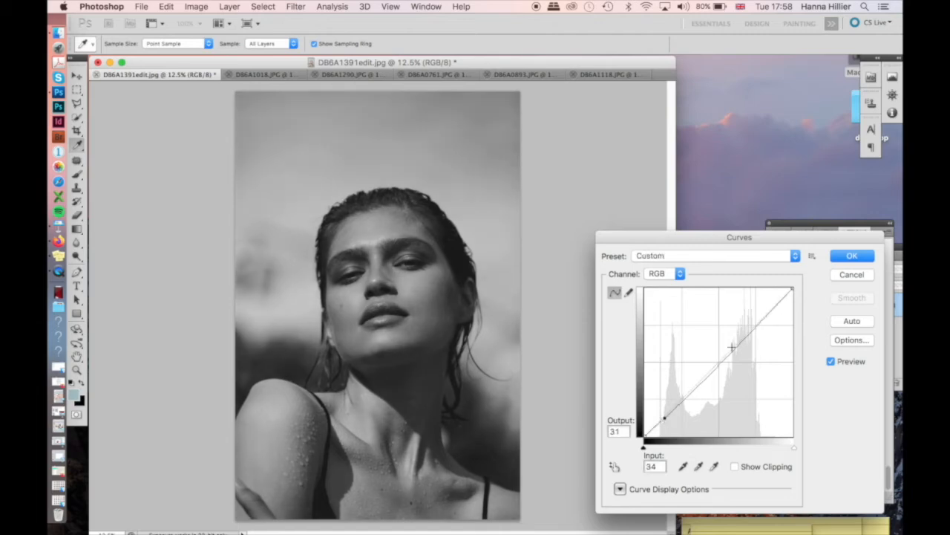
{"action": "left_click_drag", "start_coordinate": [736, 340], "coordinate": [712, 364]}
{"action": "left_click", "coordinate": [755, 310]}
{"action": "left_click_drag", "start_coordinate": [754, 309], "coordinate": [755, 306]}
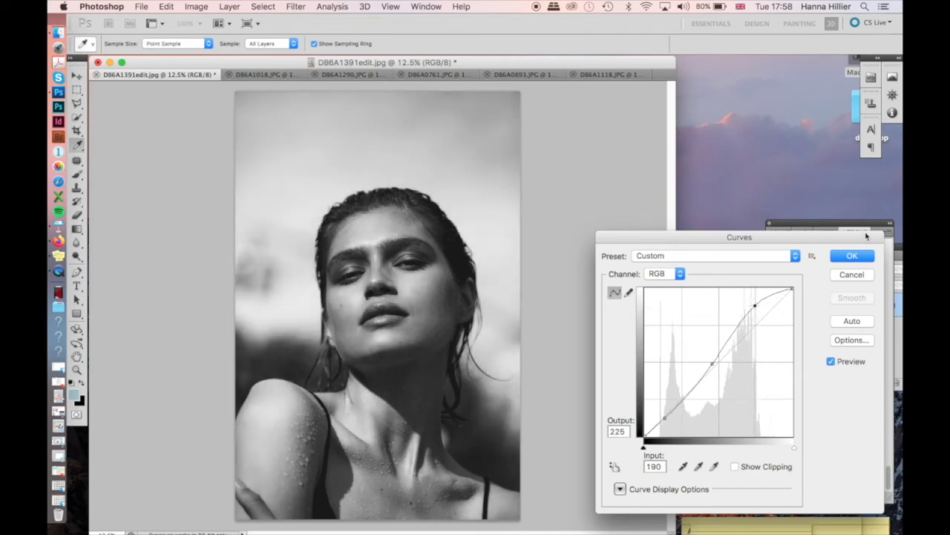
{"action": "left_click", "coordinate": [856, 256]}
{"action": "key", "text": "b"}
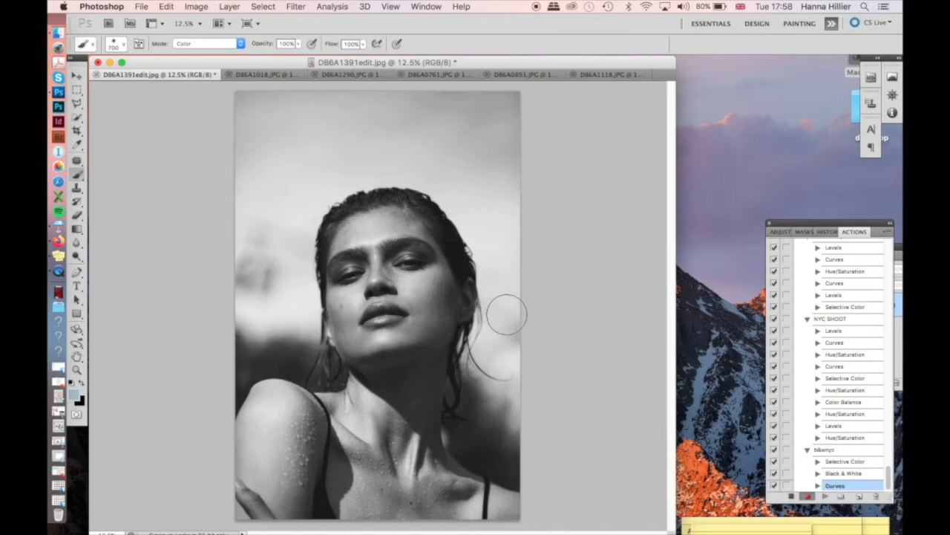
- Apply a second RGB curve that raises the midtones at input 112 to 126 and the shadows at input 44 to 50
{"action": "key", "text": "super+m"}
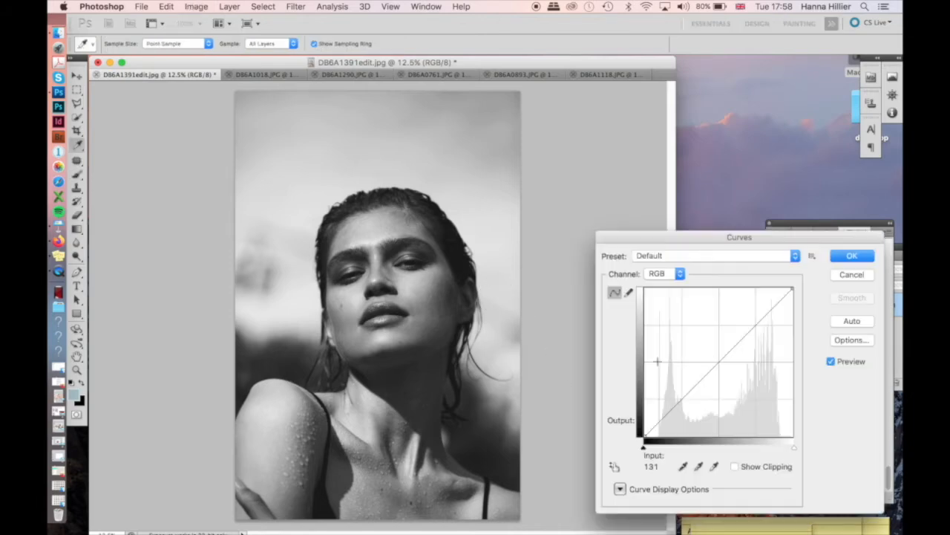
{"action": "left_click", "coordinate": [673, 407]}
{"action": "left_click_drag", "start_coordinate": [724, 358], "coordinate": [764, 311]}
{"action": "left_click_drag", "start_coordinate": [706, 376], "coordinate": [710, 362]}
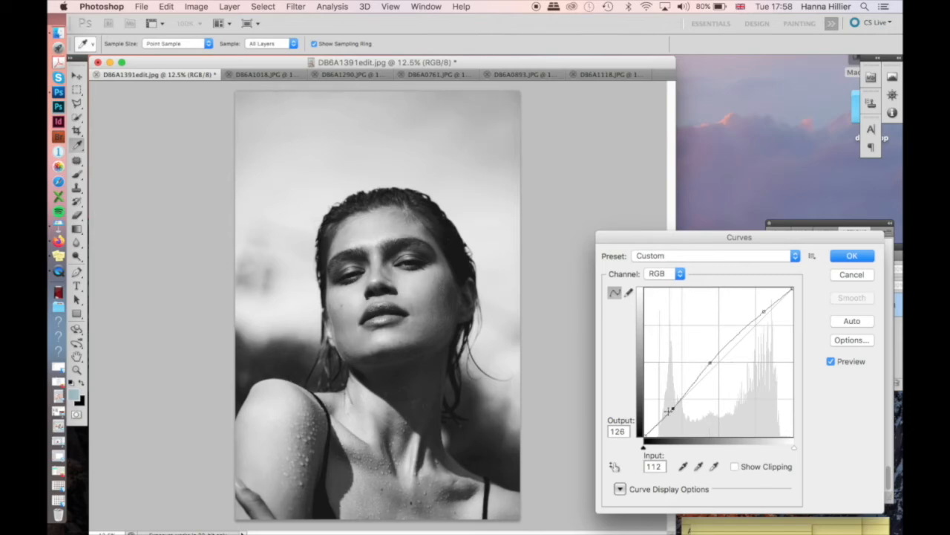
{"action": "left_click_drag", "start_coordinate": [669, 410], "coordinate": [678, 414]}
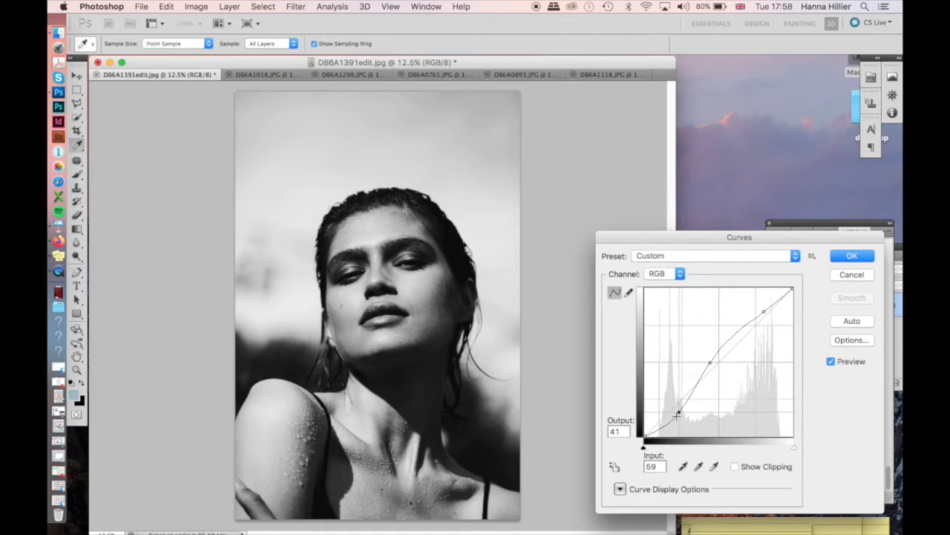
{"action": "left_click_drag", "start_coordinate": [678, 414], "coordinate": [668, 410]}
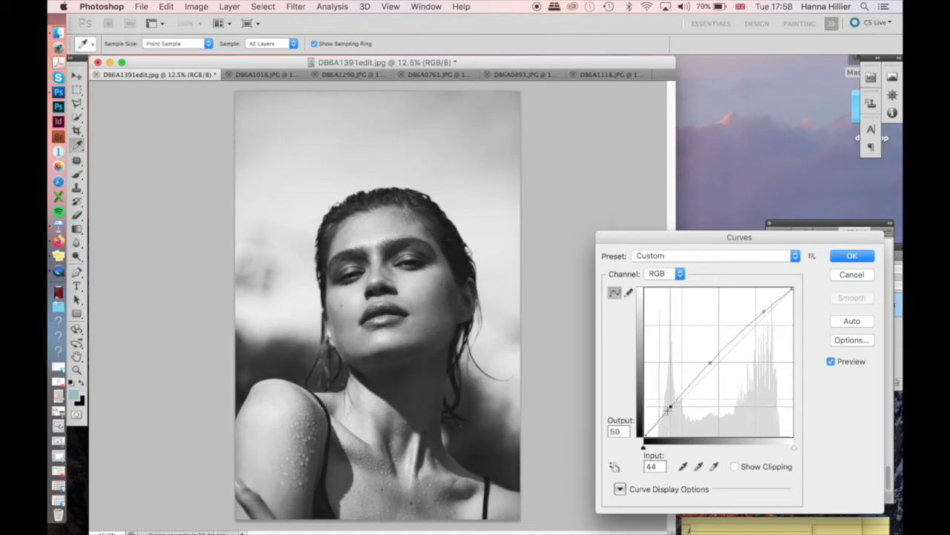
{"action": "left_click", "coordinate": [852, 257]}
- Darken the whole image with a Hue/Saturation adjustment by setting Lightness to -7
{"action": "key", "text": "super+u"}
{"action": "left_click_drag", "start_coordinate": [710, 378], "coordinate": [710, 378]}
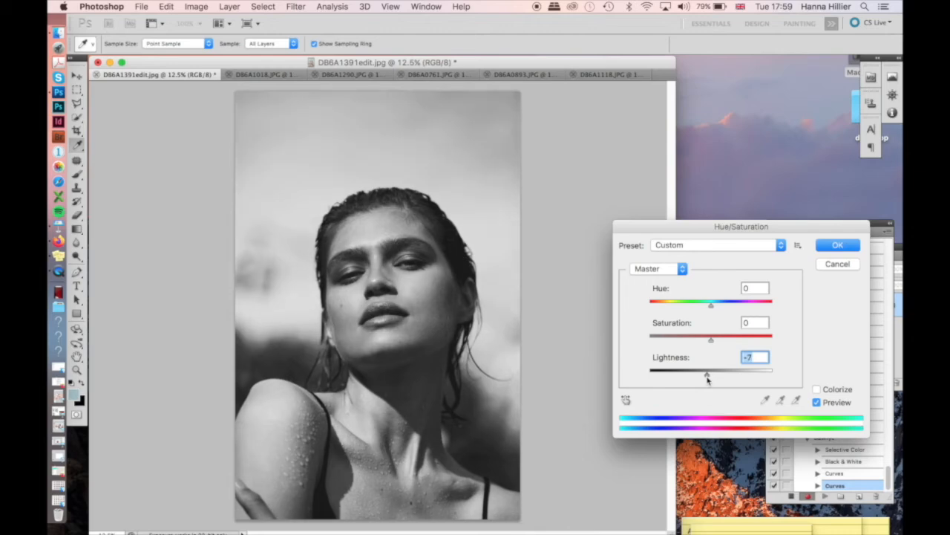
{"action": "left_click", "coordinate": [837, 245]}
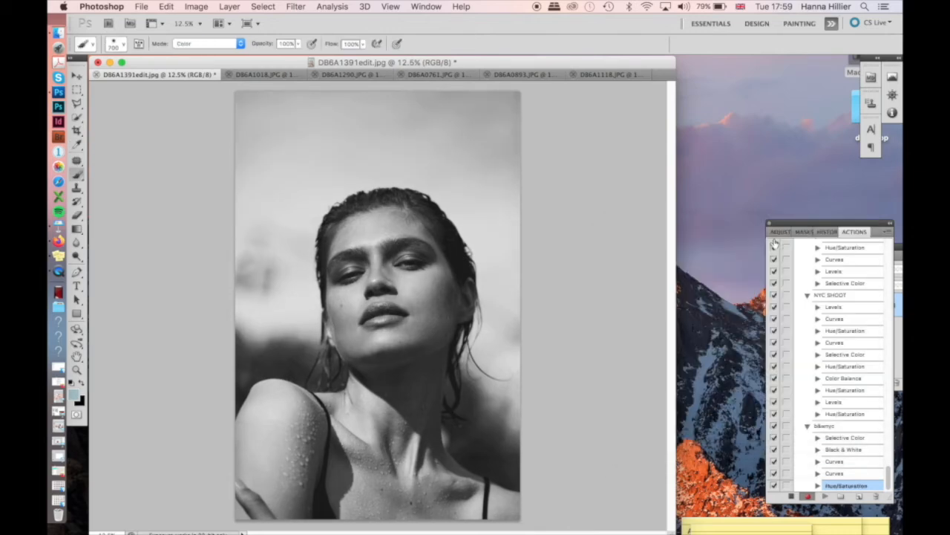
- Deepen the blacks with Levels by setting the black input to 14 and the midtone input to 1.08
{"action": "key", "text": "super+l"}
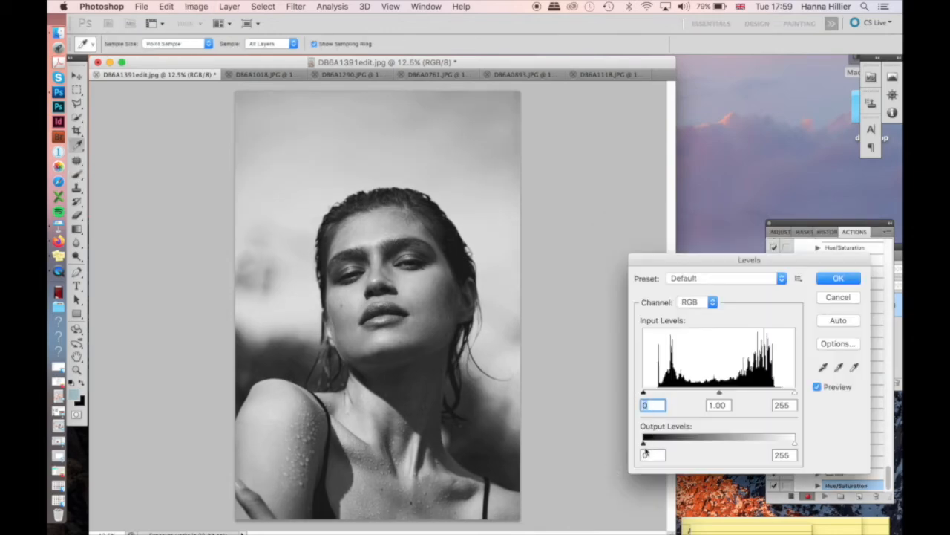
{"action": "left_click", "coordinate": [643, 444]}
{"action": "left_click_drag", "start_coordinate": [644, 393], "coordinate": [652, 394]}
{"action": "mouse_move", "coordinate": [724, 395]}
{"action": "left_mouse_down"}
{"action": "mouse_move", "coordinate": [714, 395]}
{"action": "mouse_move", "coordinate": [724, 394]}
{"action": "left_mouse_up"}
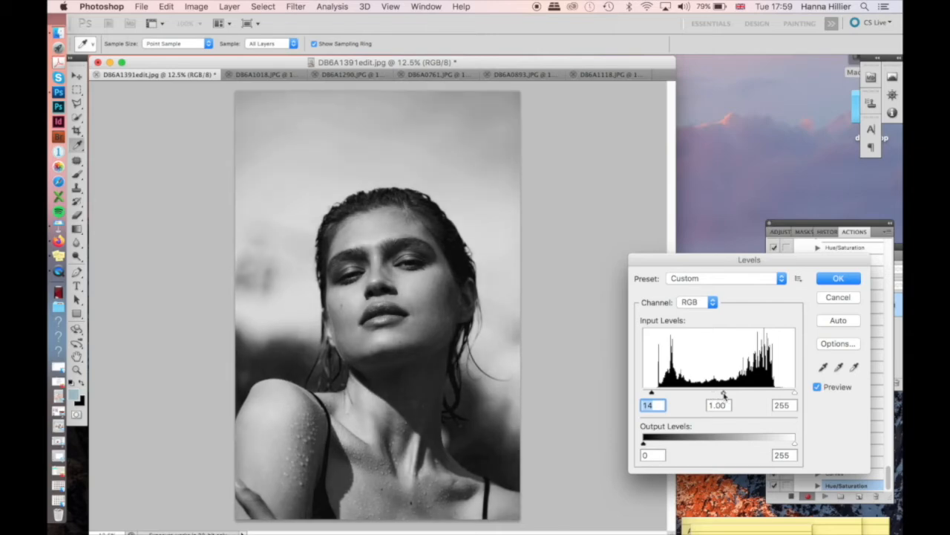
{"action": "left_click", "coordinate": [720, 394]}
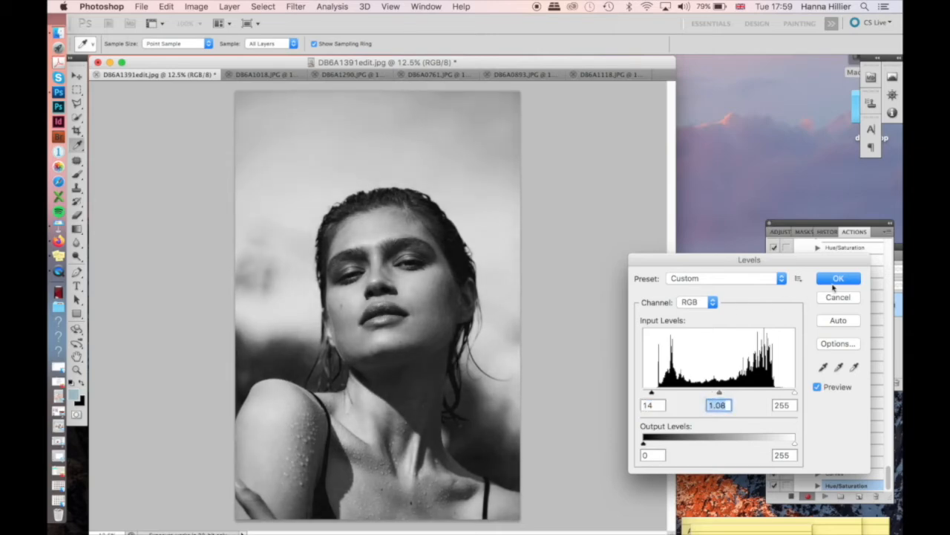
{"action": "left_click", "coordinate": [836, 280]}
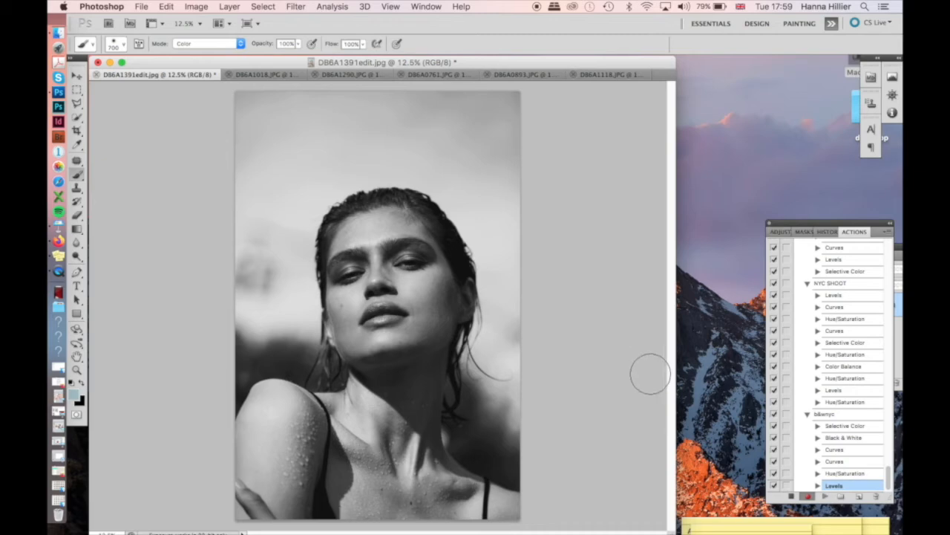
- Raise the highlights slightly with an RGB curve anchored in the shadows, and stop recording the b&wnyc action
{"action": "key", "text": "super+m"}
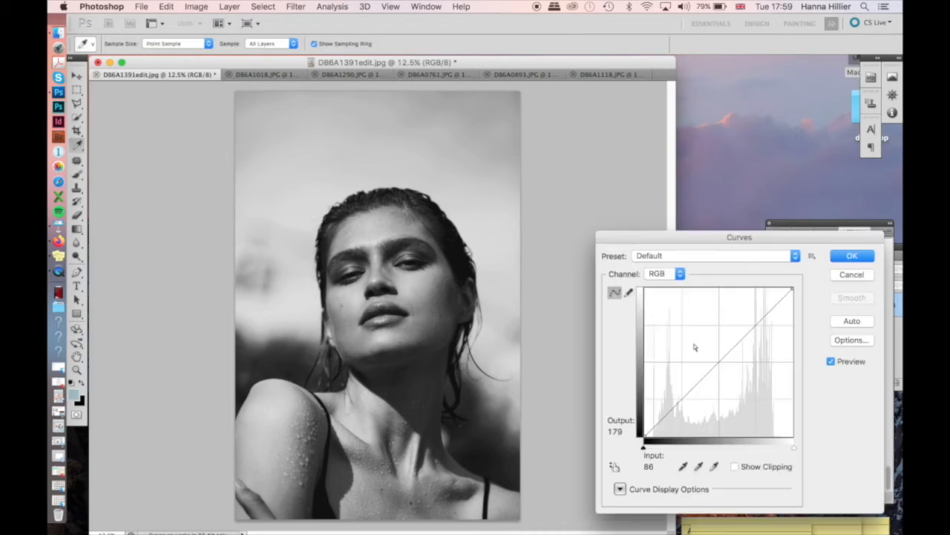
{"action": "left_click", "coordinate": [673, 408]}
{"action": "left_click_drag", "start_coordinate": [745, 335], "coordinate": [748, 327]}
{"action": "left_click", "coordinate": [850, 255]}
{"action": "key", "text": "b"}
{"action": "left_click", "coordinate": [792, 496]}
- Save the black-and-white portrait as DB6A1391bw.jpg in the _done folder as a JPEG at quality 12
{"action": "left_click", "coordinate": [141, 6]}
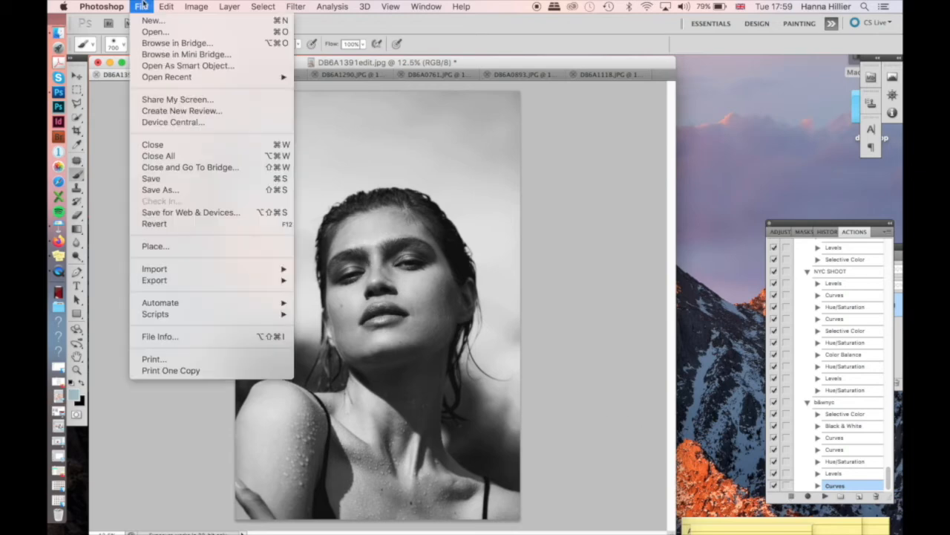
{"action": "left_click", "coordinate": [160, 189]}
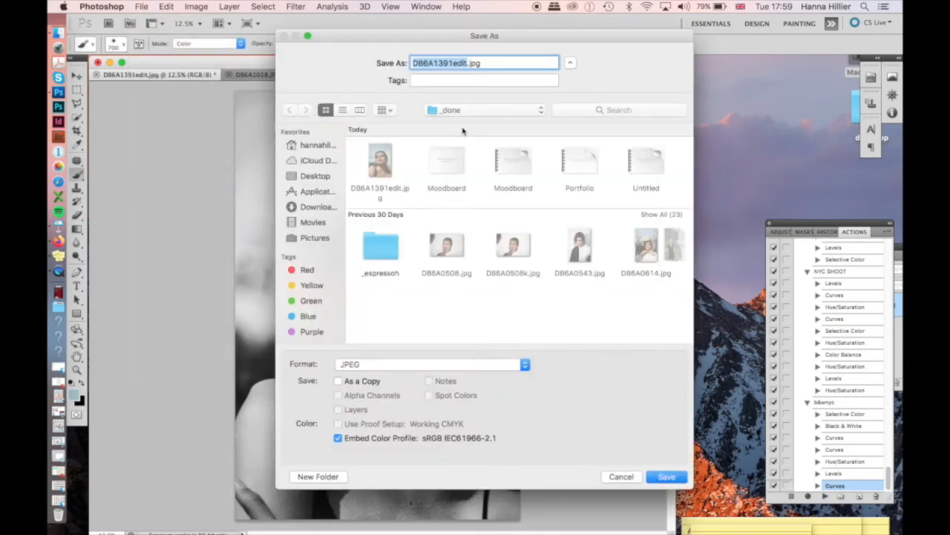
{"action": "left_click", "coordinate": [466, 63]}
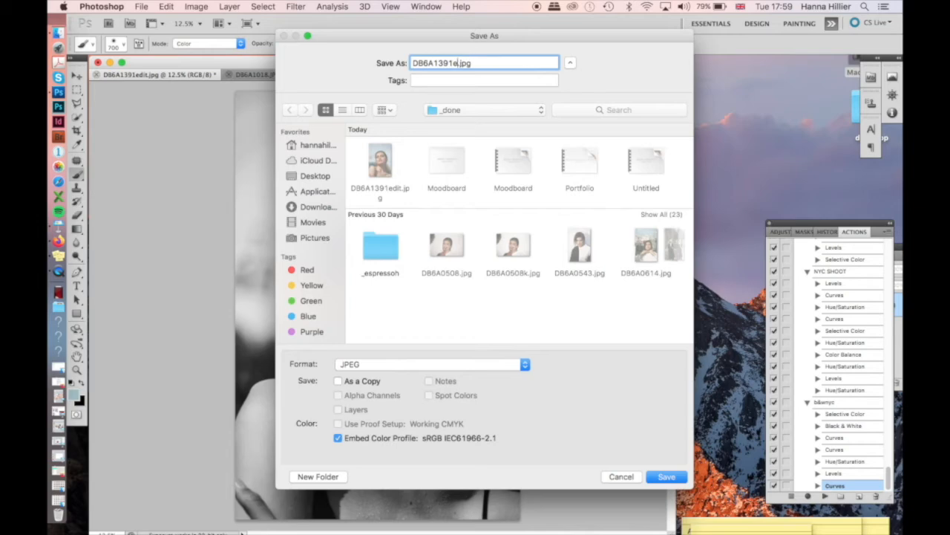
{"action": "key", "text": "BackSpace"}
{"action": "key", "text": "BackSpace"}
{"action": "key", "text": "BackSpace"}
{"action": "key", "text": "Return"}
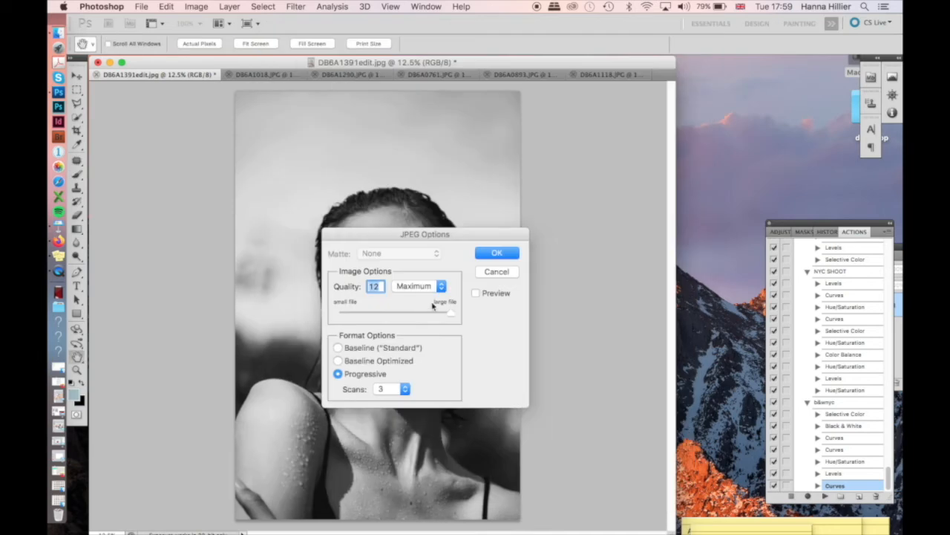
{"action": "key", "text": "Return"}
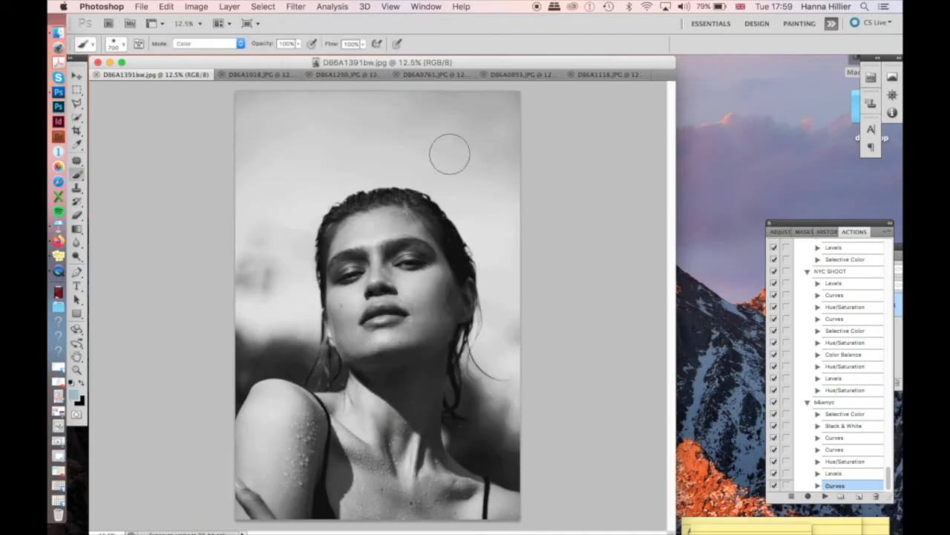
- Close the saved black-and-white portrait and play the NYC SHOOT action on DB6A1018.JPG
{"action": "left_click", "coordinate": [97, 76]}
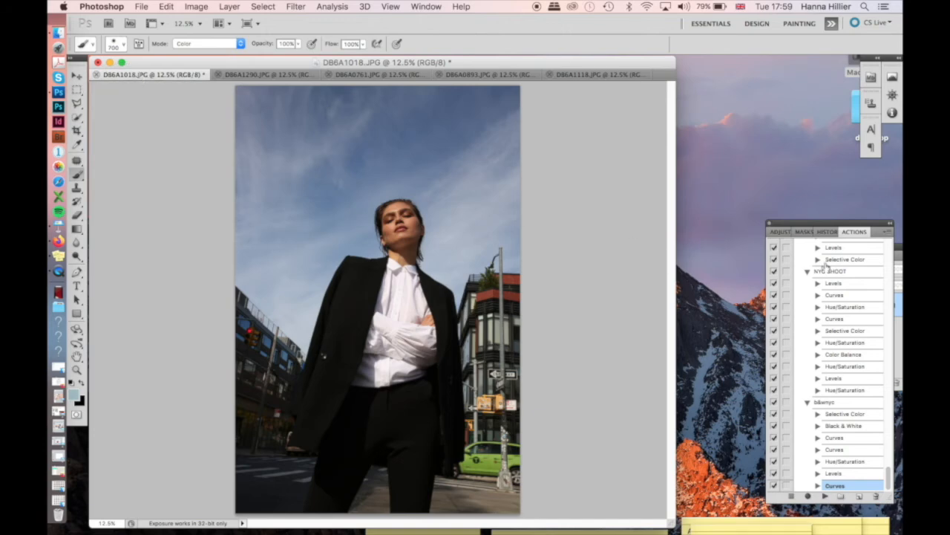
{"action": "left_click", "coordinate": [832, 272]}
{"action": "left_click", "coordinate": [824, 496]}
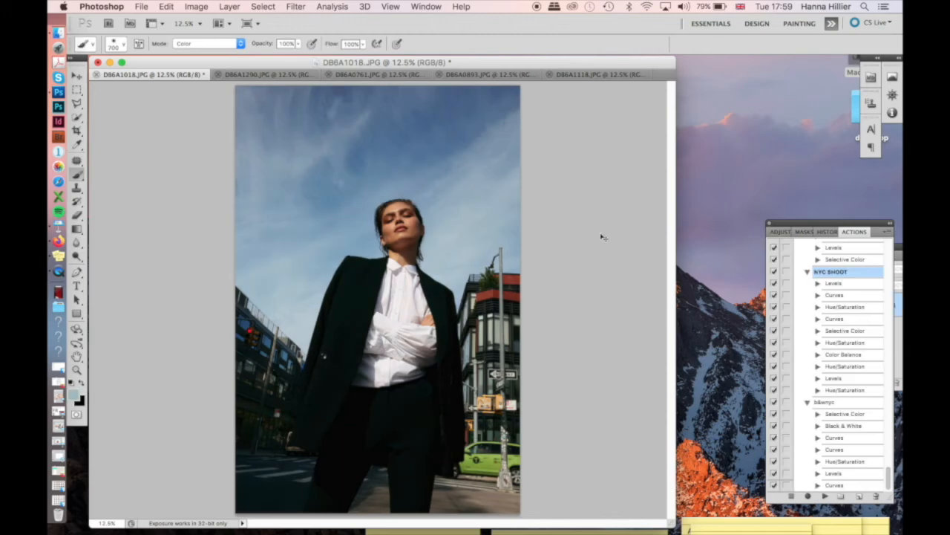
- Brighten the suit photo with an RGB curve that lifts the shadows and raises input 181 to output 193
{"action": "key", "text": "super+m"}
{"action": "left_click_drag", "start_coordinate": [685, 384], "coordinate": [689, 385]}
{"action": "left_click_drag", "start_coordinate": [737, 334], "coordinate": [750, 324]}
{"action": "left_click", "coordinate": [860, 255]}
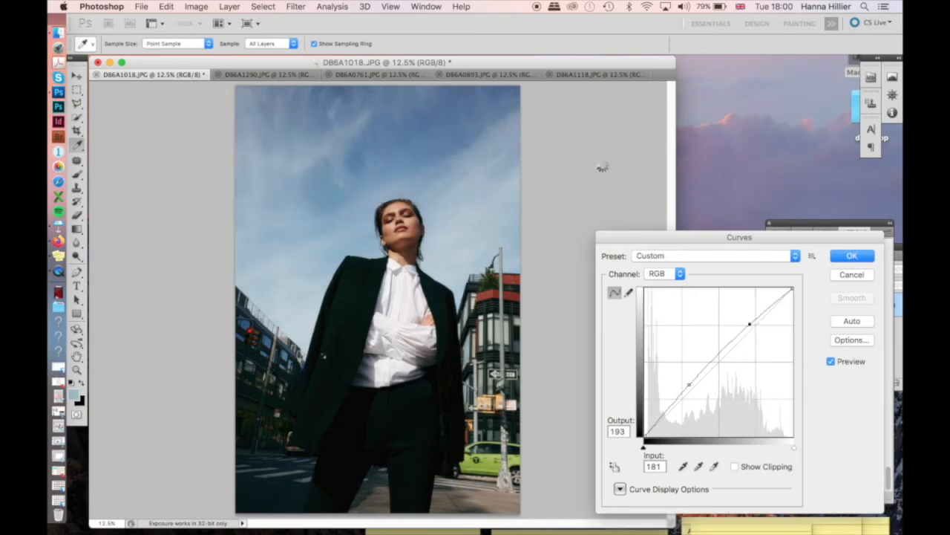
{"action": "key", "text": "b"}
- Start a Selective Color adjustment, setting Black to +2% for the Blacks and -21% for the Whites
{"action": "left_click", "coordinate": [198, 6]}
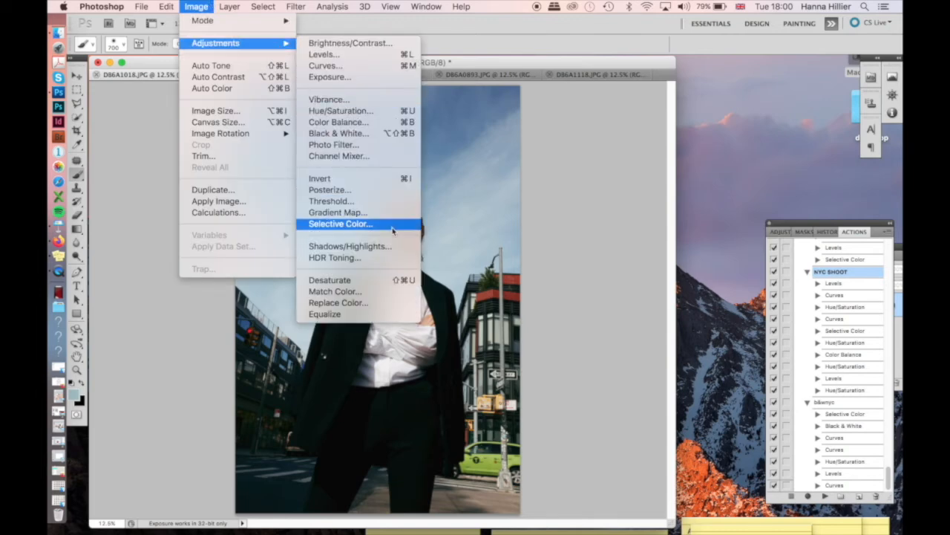
{"action": "left_click", "coordinate": [393, 226]}
{"action": "left_click", "coordinate": [736, 124]}
{"action": "left_click", "coordinate": [732, 206]}
{"action": "mouse_move", "coordinate": [733, 247]}
{"action": "left_mouse_down"}
{"action": "mouse_move", "coordinate": [726, 250]}
{"action": "mouse_move", "coordinate": [735, 254]}
{"action": "left_mouse_up"}
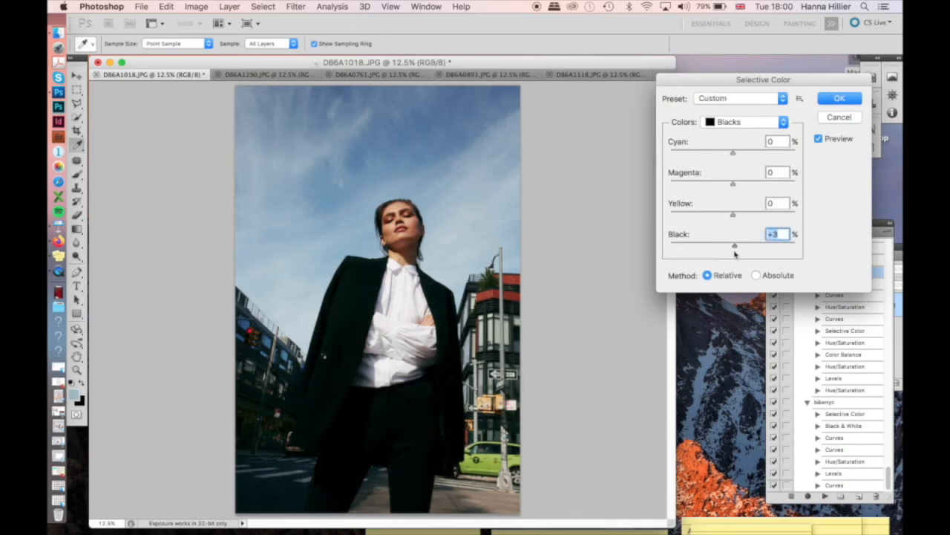
{"action": "left_click", "coordinate": [735, 123]}
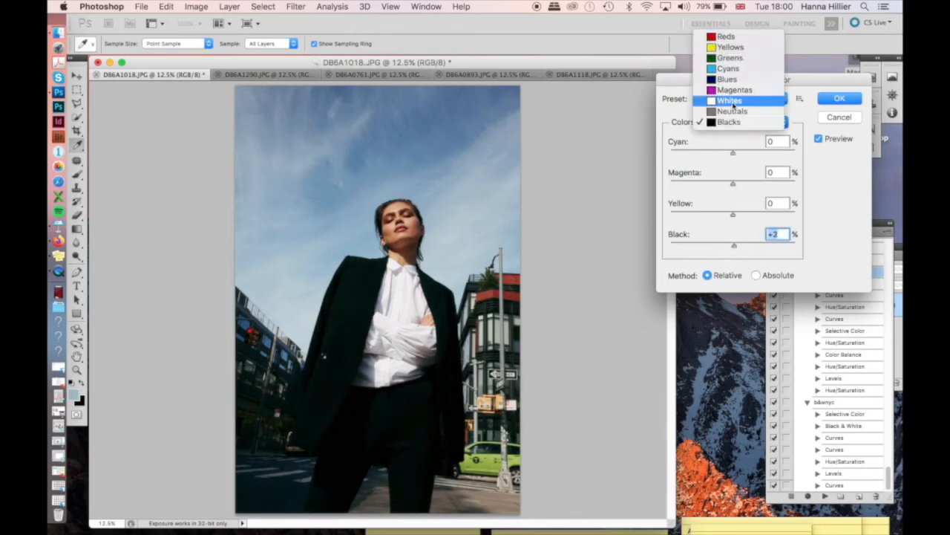
{"action": "left_click", "coordinate": [731, 99]}
{"action": "mouse_move", "coordinate": [736, 251]}
{"action": "left_mouse_down"}
{"action": "mouse_move", "coordinate": [751, 253]}
{"action": "mouse_move", "coordinate": [720, 257]}
{"action": "left_mouse_up"}
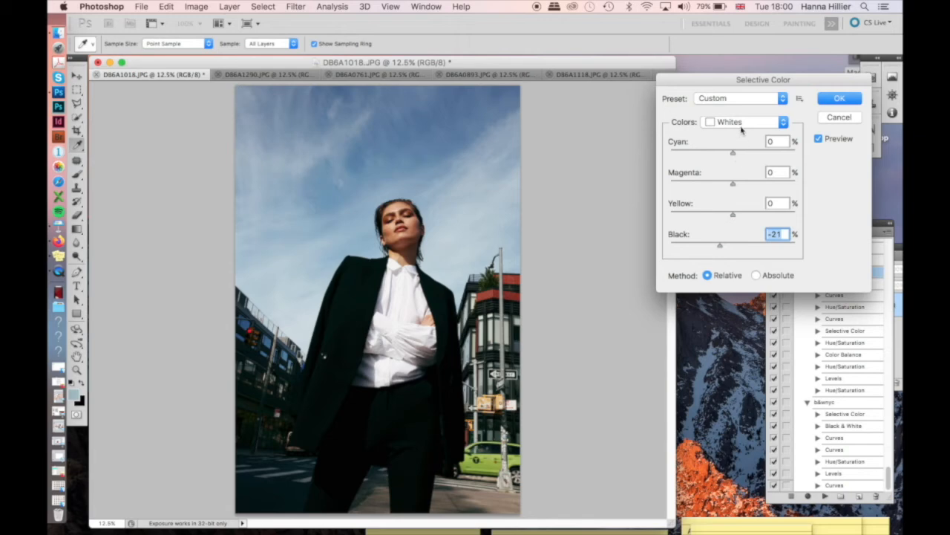
- Deepen the Cyans in Selective Color with Cyan +27%, Yellow +5% and Black +71%, adding slight Magenta
{"action": "left_click", "coordinate": [744, 122]}
{"action": "left_click", "coordinate": [746, 90]}
{"action": "mouse_move", "coordinate": [732, 153]}
{"action": "left_mouse_down"}
{"action": "mouse_move", "coordinate": [704, 153]}
{"action": "mouse_move", "coordinate": [761, 160]}
{"action": "mouse_move", "coordinate": [750, 156]}
{"action": "left_mouse_up"}
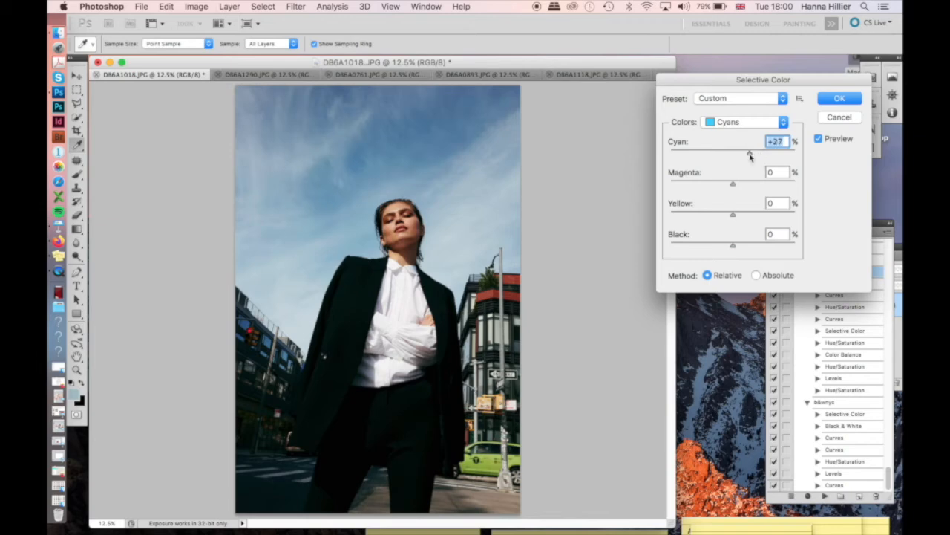
{"action": "left_click_drag", "start_coordinate": [735, 190], "coordinate": [779, 260]}
- Deepen the Blues in Selective Color with Cyan +57%, Magenta +3%, Yellow +7% and Black +74%
{"action": "left_click", "coordinate": [747, 121]}
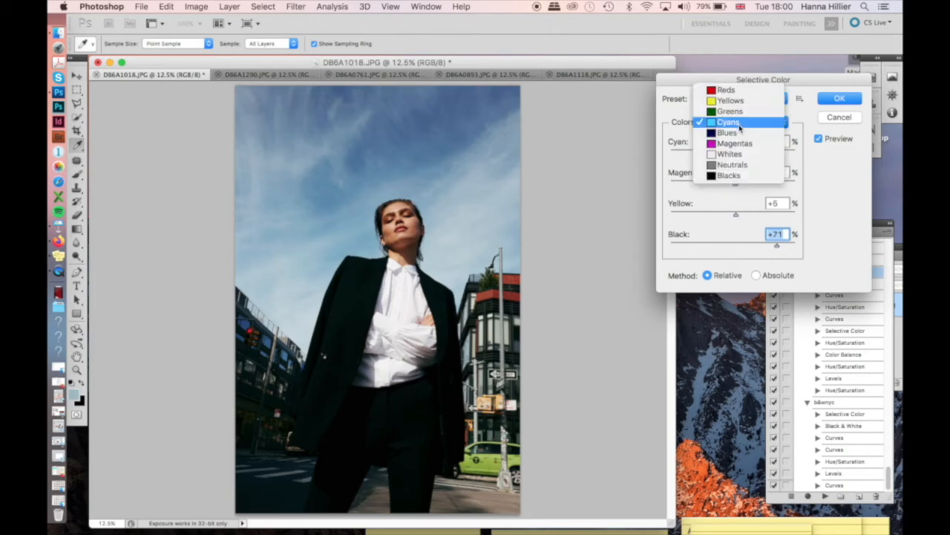
{"action": "left_click", "coordinate": [743, 133]}
{"action": "left_click_drag", "start_coordinate": [737, 251], "coordinate": [778, 251]}
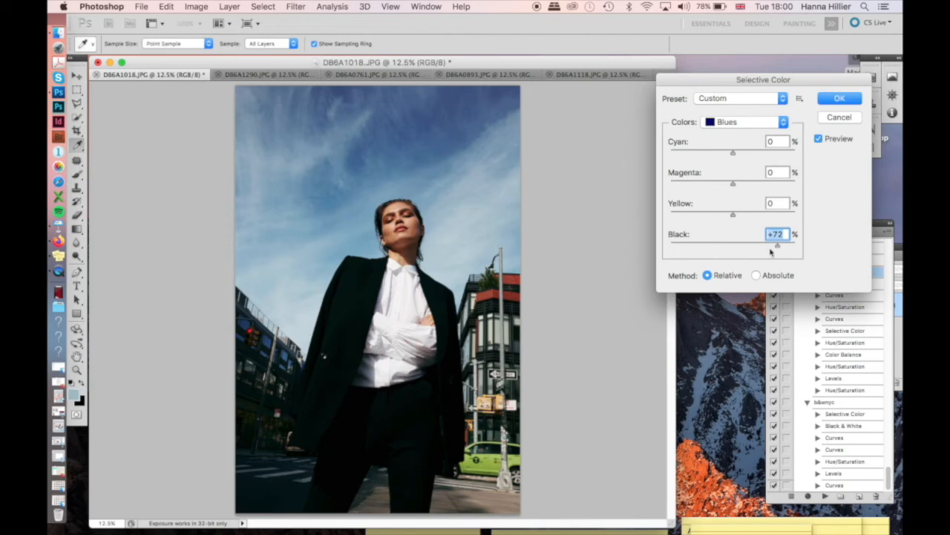
{"action": "left_click_drag", "start_coordinate": [732, 152], "coordinate": [742, 228]}
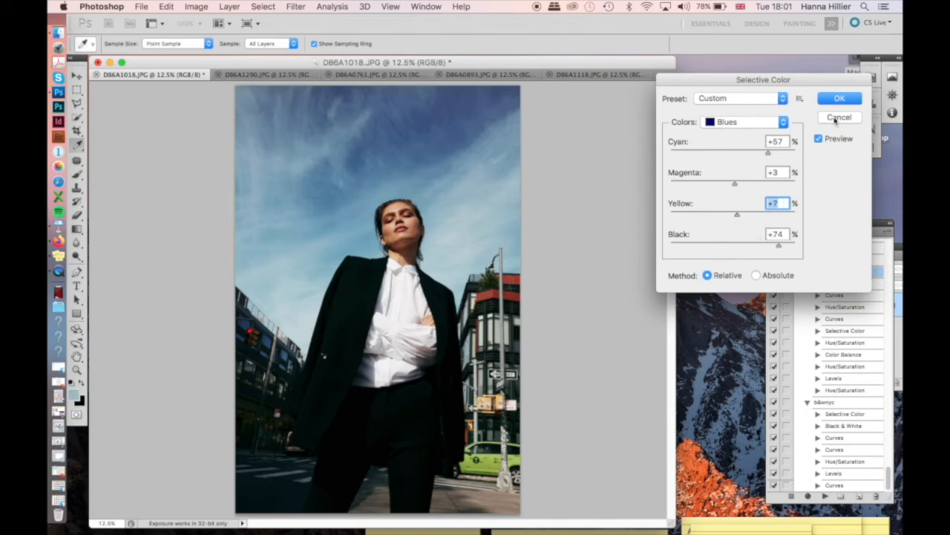
- Tint the Blacks with Cyan +11% and apply the Selective Color adjustment
{"action": "left_click", "coordinate": [832, 104]}
{"action": "left_click", "coordinate": [752, 129]}
{"action": "left_click", "coordinate": [750, 158]}
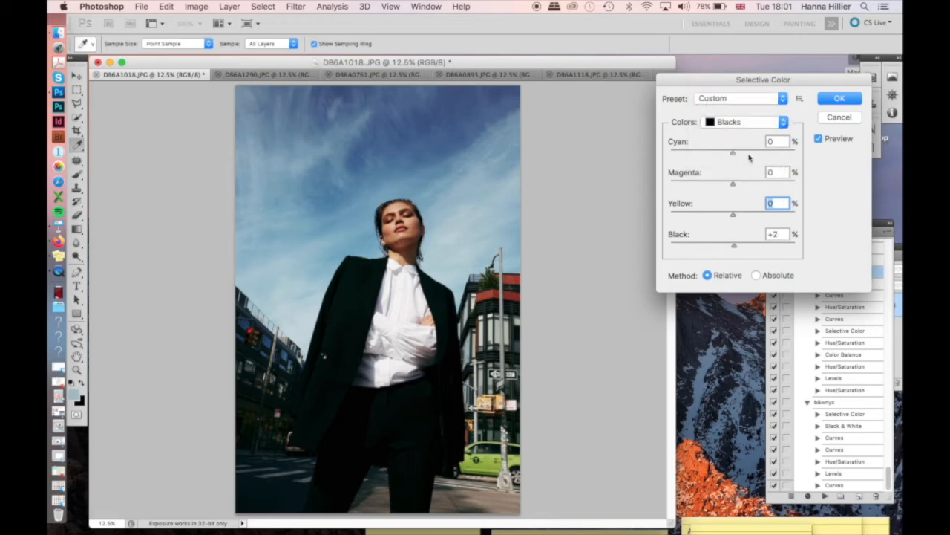
{"action": "left_click_drag", "start_coordinate": [734, 153], "coordinate": [744, 154]}
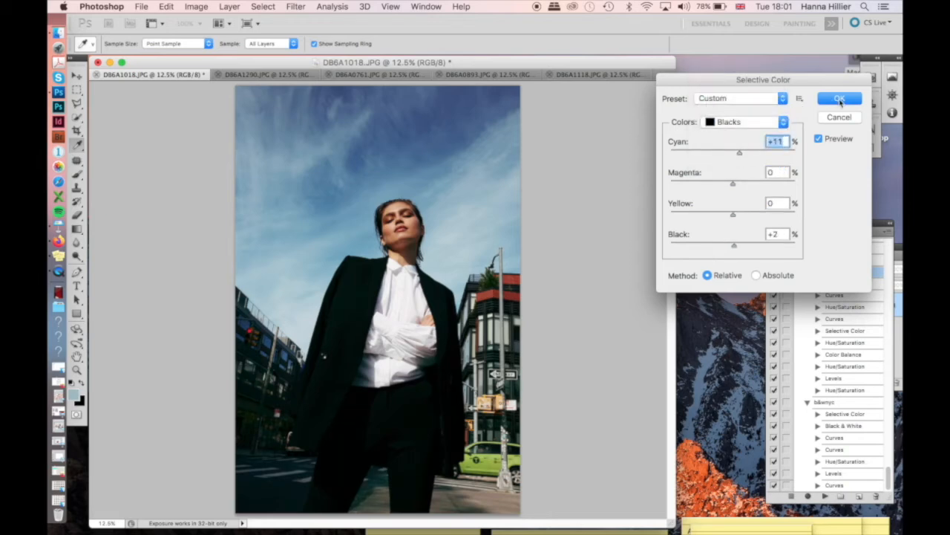
{"action": "left_click", "coordinate": [840, 101]}
{"action": "key", "text": "b"}
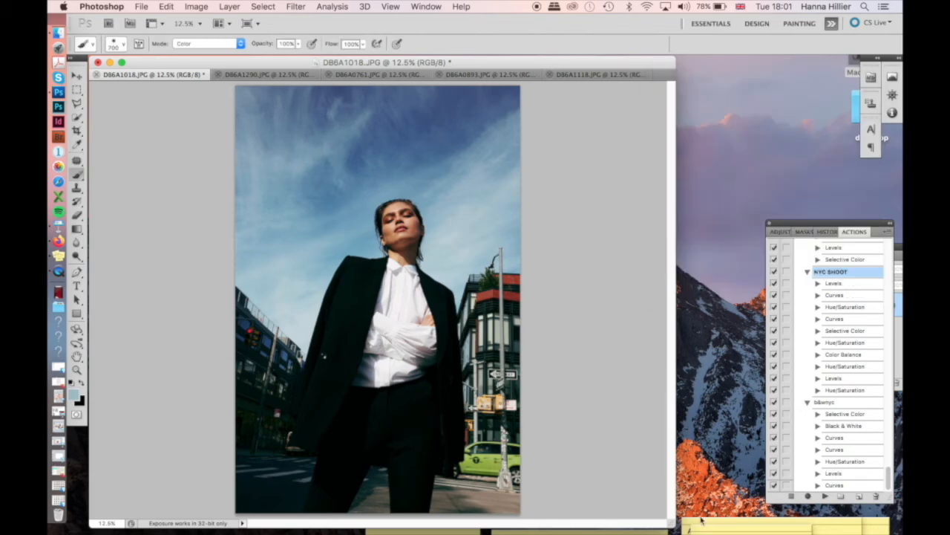
- Retouch the light patch under the model's chin with the Clone Stamp at 40% opacity, sampling the surrounding skin
{"action": "left_click", "coordinate": [78, 162]}
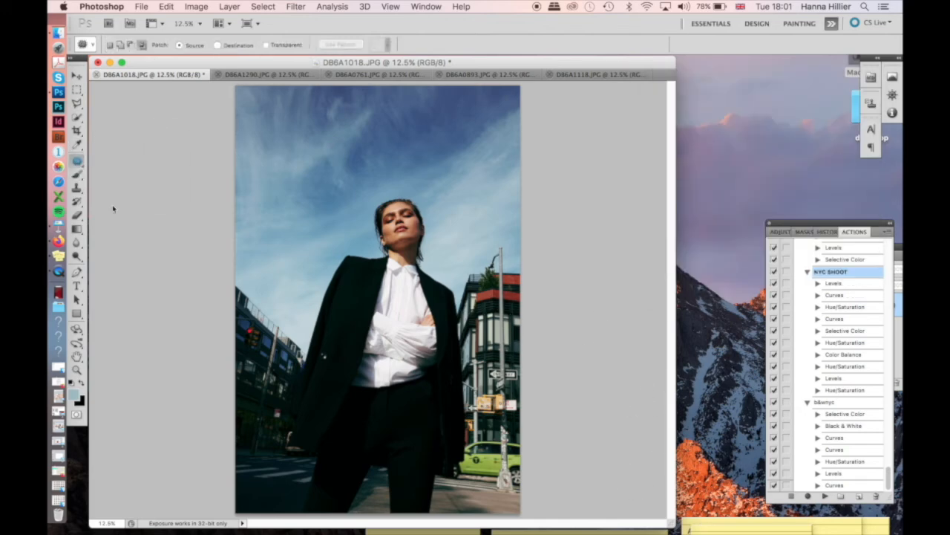
{"action": "key", "text": "super+equal"}
{"action": "key", "text": "super+equal"}
{"action": "key", "text": "super+equal"}
{"action": "key", "text": "super+equal"}
{"action": "key", "text": "super+equal"}
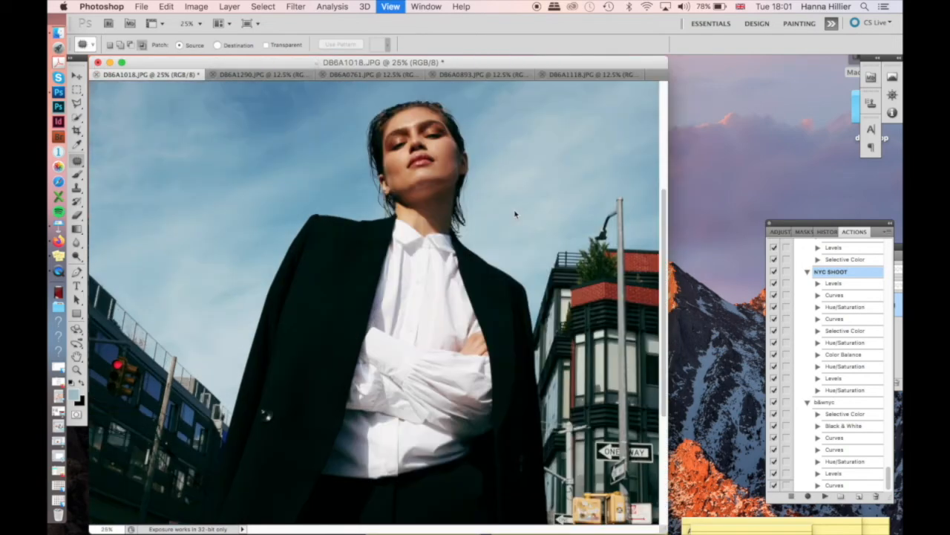
{"action": "scroll", "coordinate": [516, 209], "scroll_direction": "up", "scroll_amount": 8}
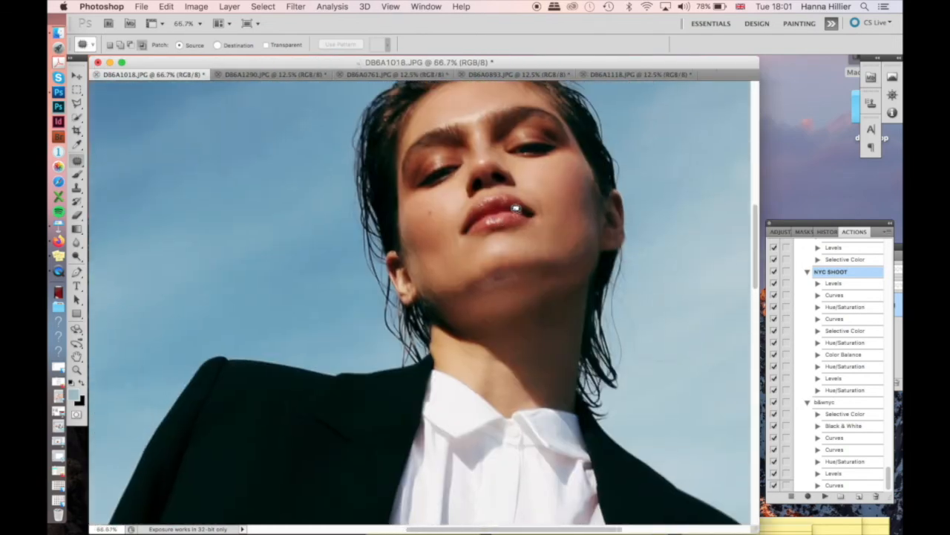
{"action": "scroll", "coordinate": [625, 213], "scroll_direction": "up", "scroll_amount": 2}
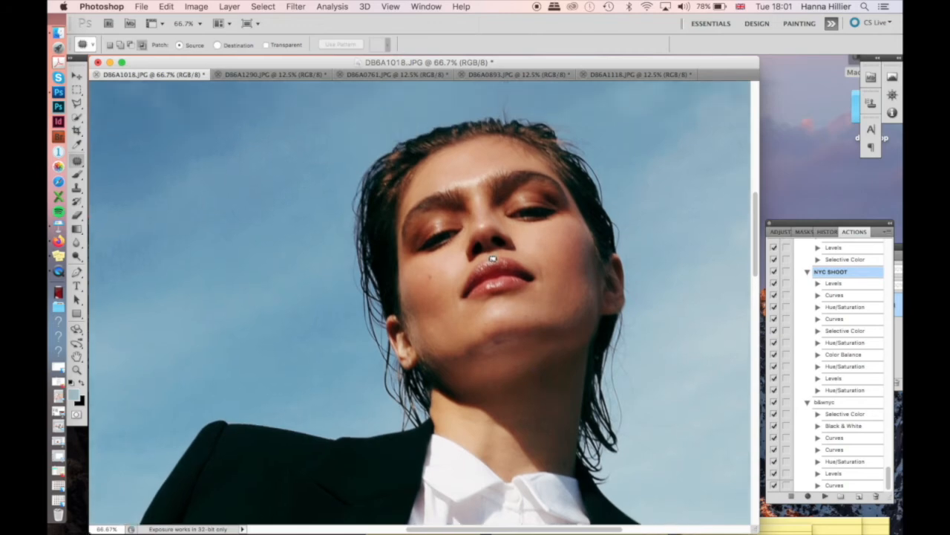
{"action": "left_click", "coordinate": [76, 188]}
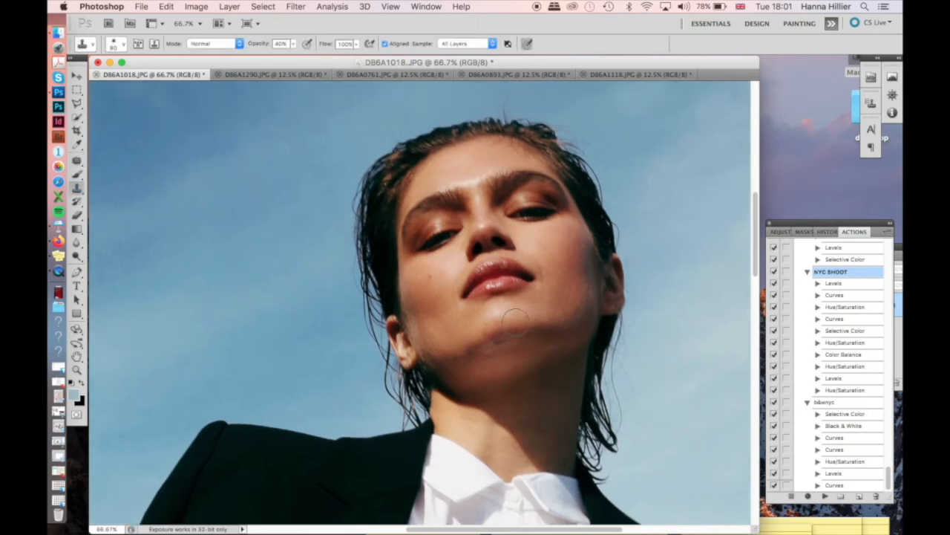
{"action": "key", "text": "bracketleft"}
{"action": "key", "text": "bracketleft"}
{"action": "left_click", "coordinate": [495, 357], "text": "alt"}
{"action": "mouse_move", "coordinate": [499, 346]}
{"action": "left_mouse_down"}
{"action": "mouse_move", "coordinate": [511, 344]}
{"action": "mouse_move", "coordinate": [493, 347]}
{"action": "left_mouse_up"}
{"action": "left_click", "coordinate": [528, 344], "text": "alt"}
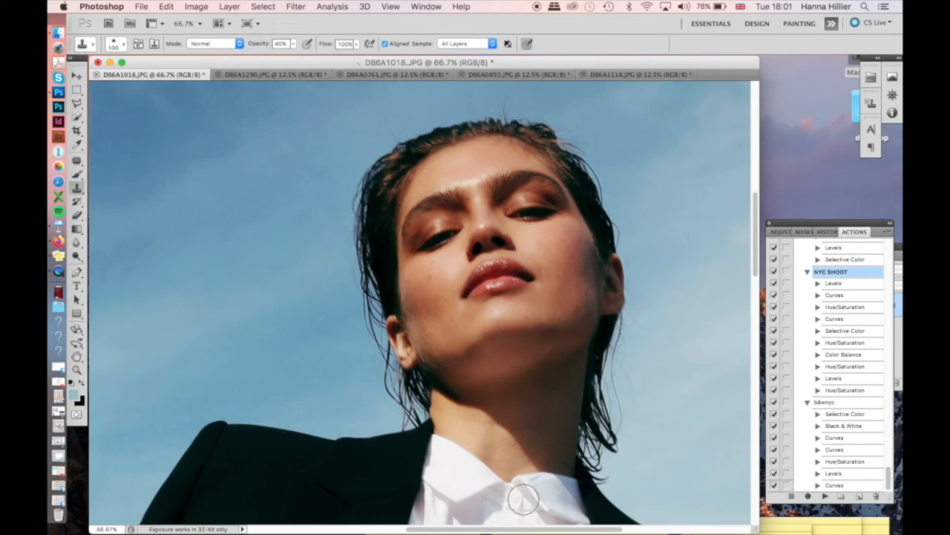
{"action": "left_click", "coordinate": [467, 364], "text": "alt"}
{"action": "key", "text": "bracketleft"}
{"action": "key", "text": "bracketleft"}
- Patch out the stray hair above the model's head and the blemish in the sky beside her
{"action": "left_click", "coordinate": [77, 162]}
{"action": "scroll", "coordinate": [513, 122], "scroll_direction": "up", "scroll_amount": 3}
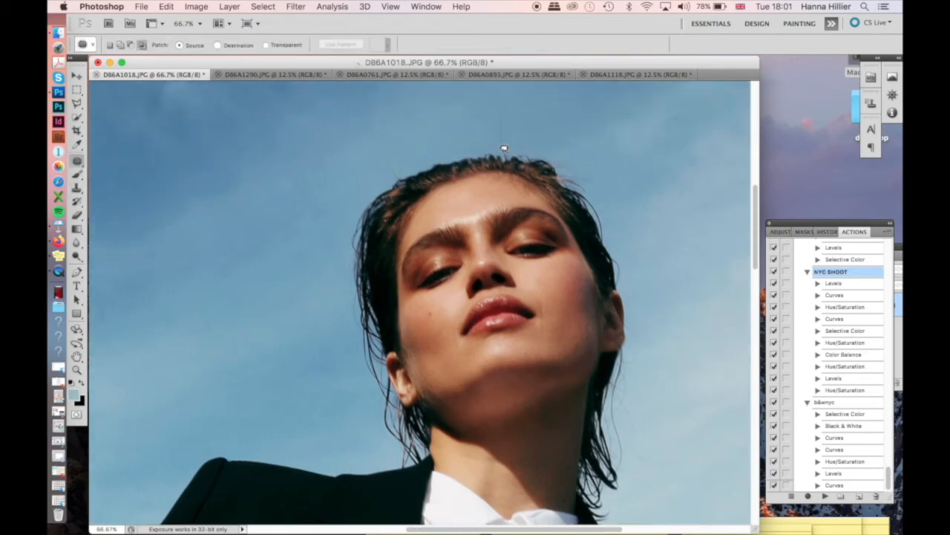
{"action": "mouse_move", "coordinate": [523, 124]}
{"action": "left_mouse_down"}
{"action": "mouse_move", "coordinate": [520, 131]}
{"action": "mouse_move", "coordinate": [572, 130]}
{"action": "left_mouse_up"}
{"action": "key", "text": "super+d"}
{"action": "left_click_drag", "start_coordinate": [672, 124], "coordinate": [704, 107]}
{"action": "key", "text": "super+d"}
- Open Liquify and push the outer edge of the jacket below the shoulder inward with a brush size of 900
{"action": "key", "text": "super+minus"}
{"action": "key", "text": "super+minus"}
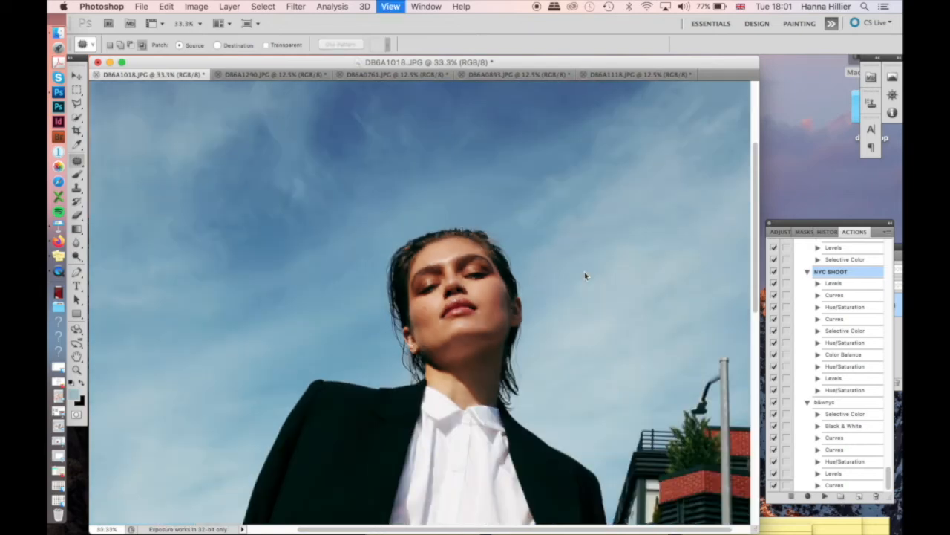
{"action": "key", "text": "super+minus"}
{"action": "key", "text": "super+minus"}
{"action": "key", "text": "super+minus"}
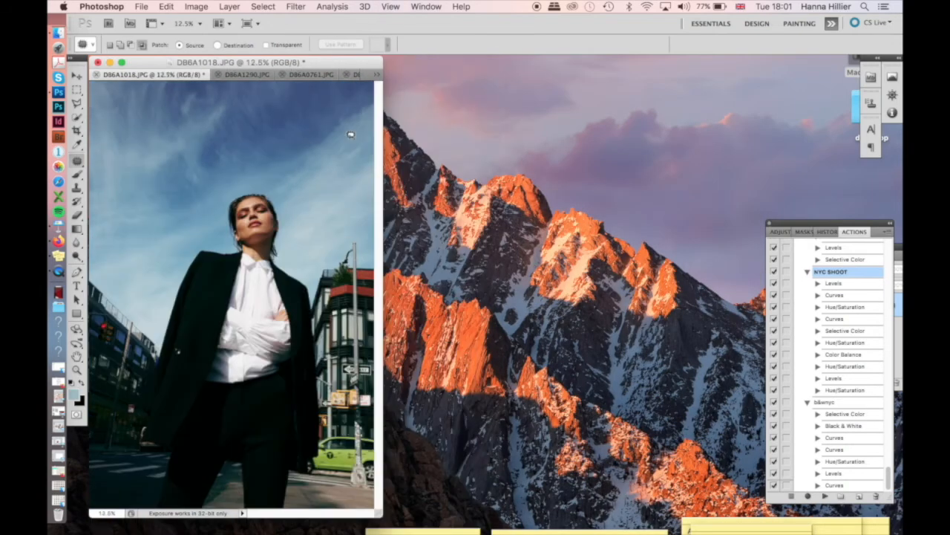
{"action": "left_click", "coordinate": [297, 6]}
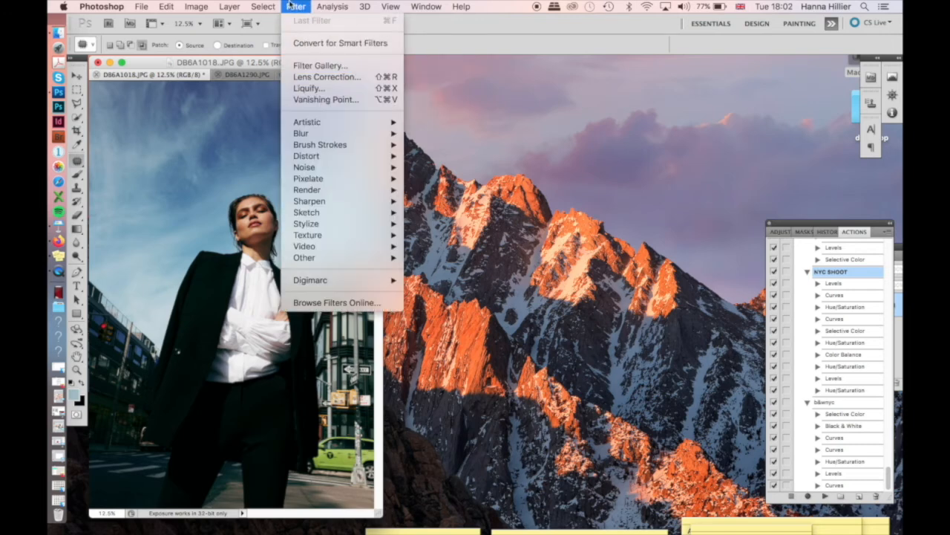
{"action": "left_click", "coordinate": [337, 88]}
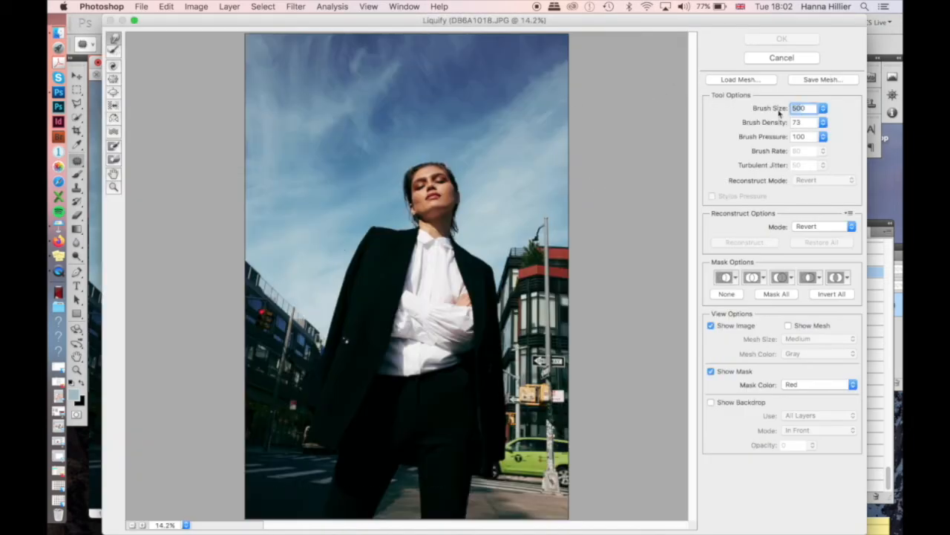
{"action": "type", "text": "900"}
{"action": "key", "text": "Return"}
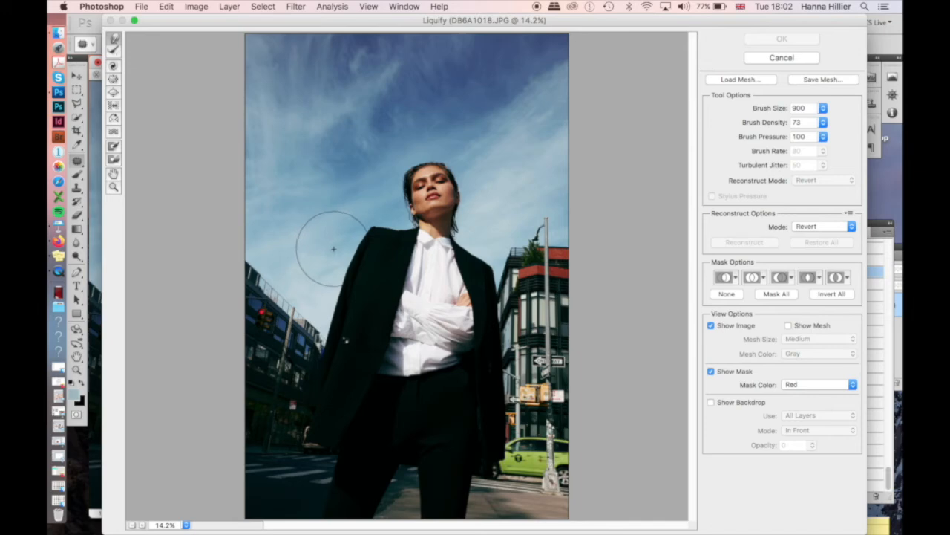
{"action": "left_click_drag", "start_coordinate": [318, 265], "coordinate": [326, 278]}
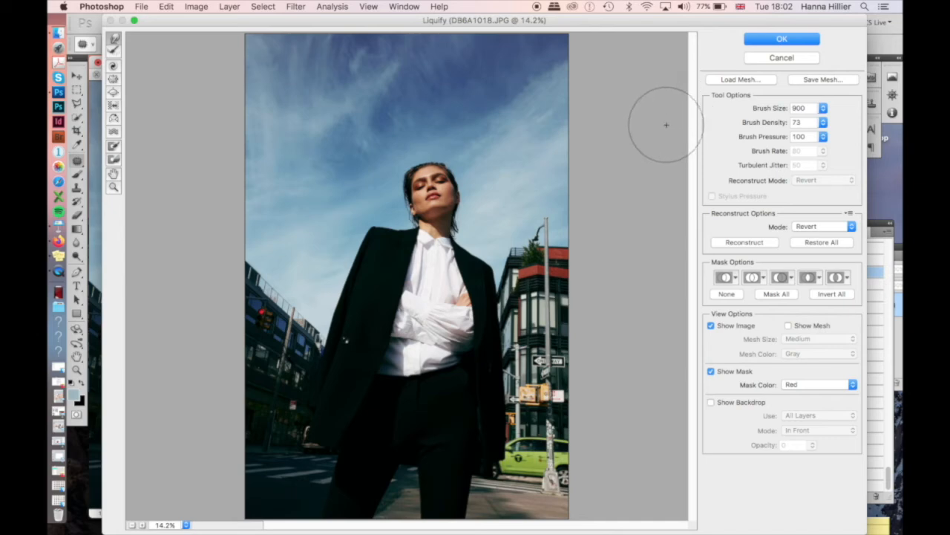
- Push the trouser waistline below the shirt hem into shape with a 900 brush and apply the Liquify changes
{"action": "left_click", "coordinate": [784, 109]}
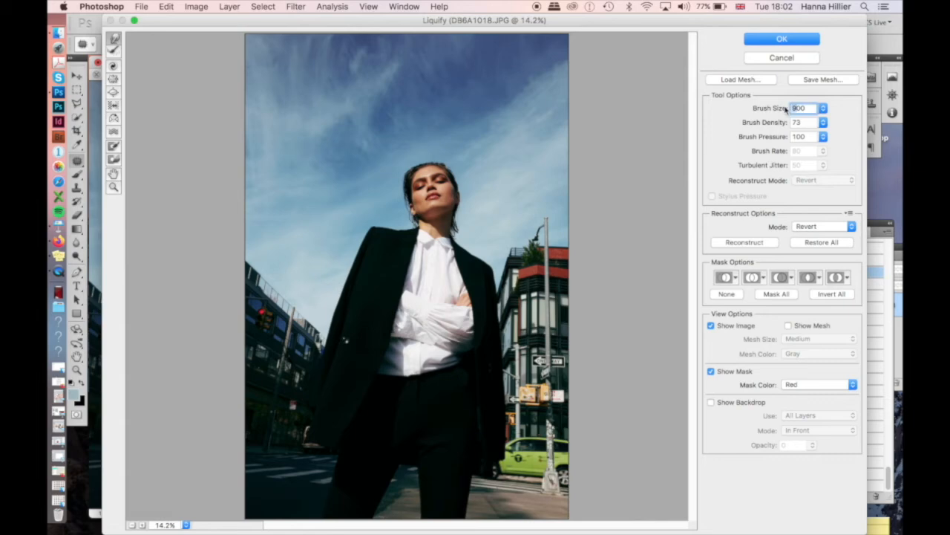
{"action": "type", "text": "300"}
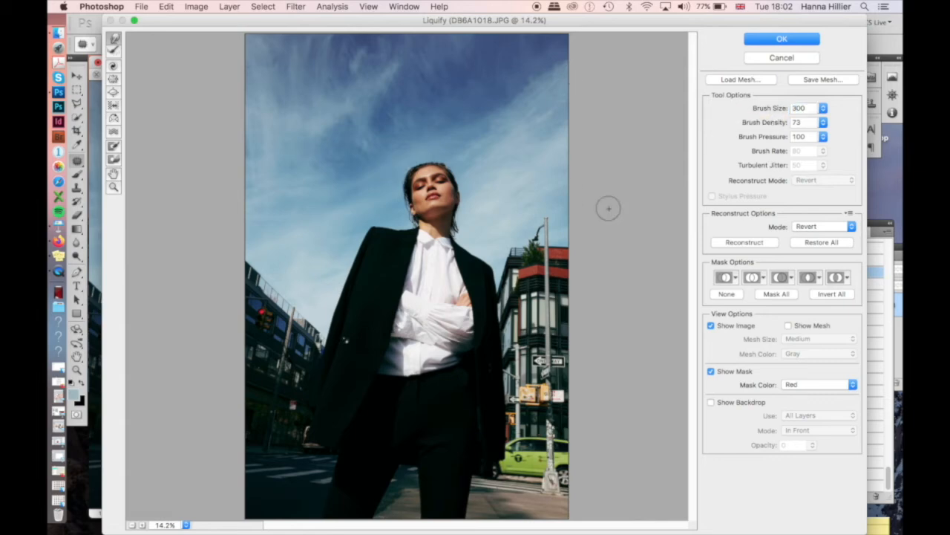
{"action": "left_click", "coordinate": [783, 110]}
{"action": "type", "text": "900"}
{"action": "mouse_move", "coordinate": [409, 397]}
{"action": "left_mouse_down"}
{"action": "mouse_move", "coordinate": [379, 385]}
{"action": "mouse_move", "coordinate": [431, 392]}
{"action": "left_mouse_up"}
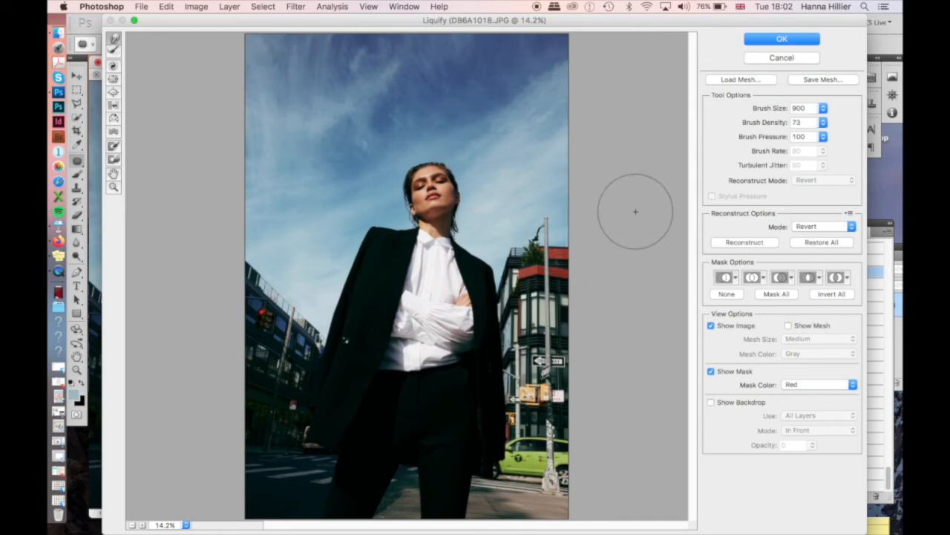
{"action": "left_click", "coordinate": [771, 39]}
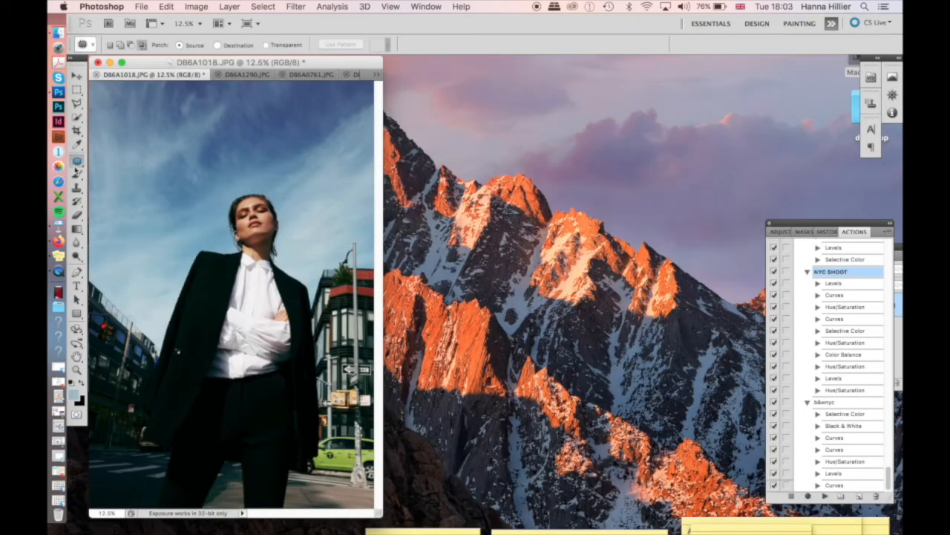
- Inspect the shirt, crossed arms and jacket edges up close to check the retouching
{"action": "key", "text": "super+equal"}
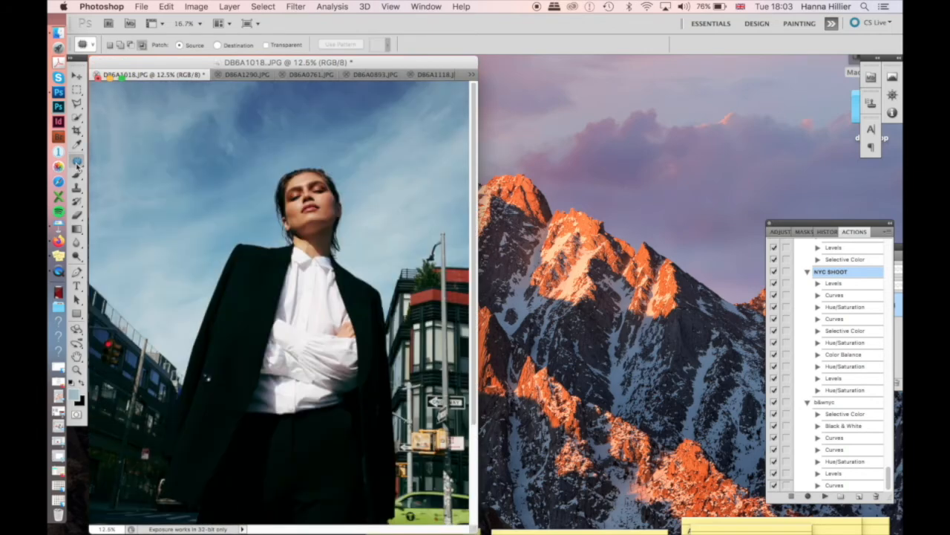
{"action": "key", "text": "super+equal"}
{"action": "key", "text": "super+equal"}
{"action": "key", "text": "super+equal"}
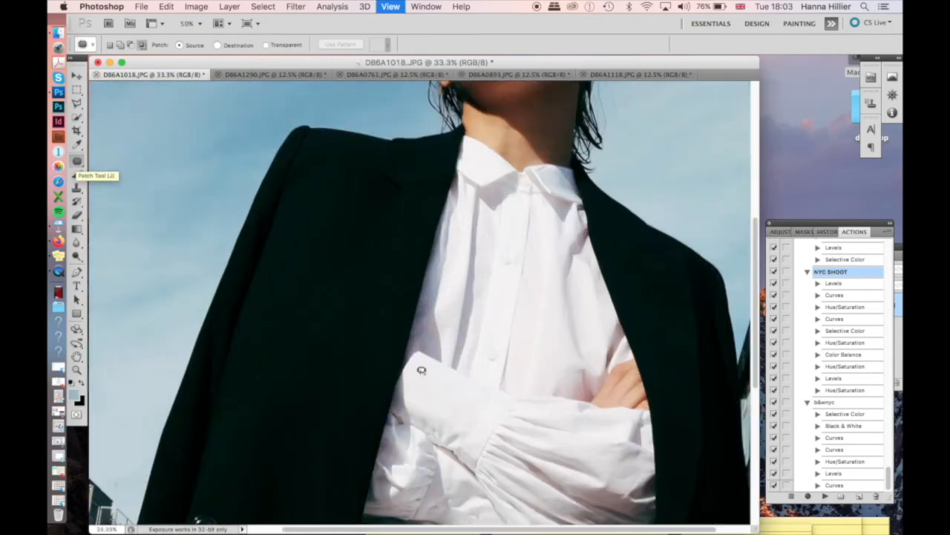
{"action": "scroll", "coordinate": [552, 392], "scroll_direction": "down", "scroll_amount": 5}
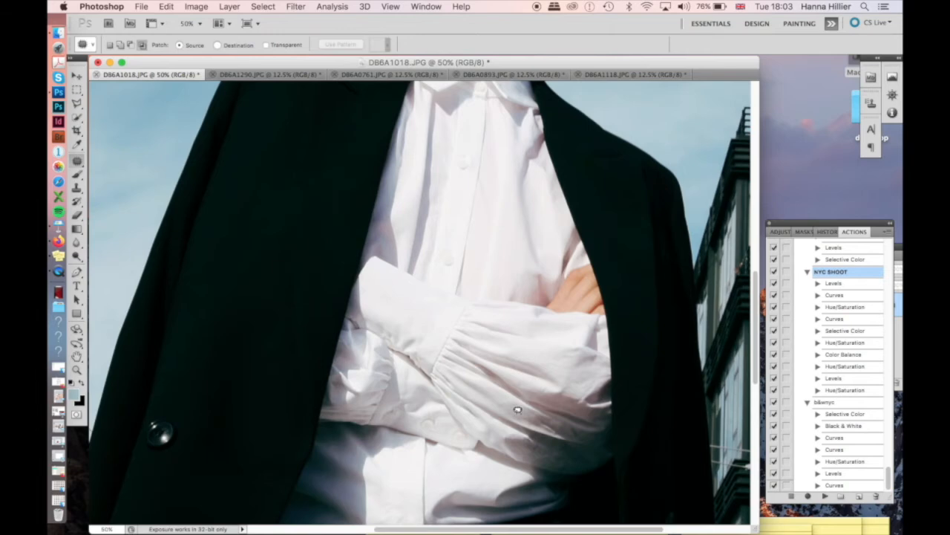
{"action": "scroll", "coordinate": [518, 409], "scroll_direction": "down", "scroll_amount": 2}
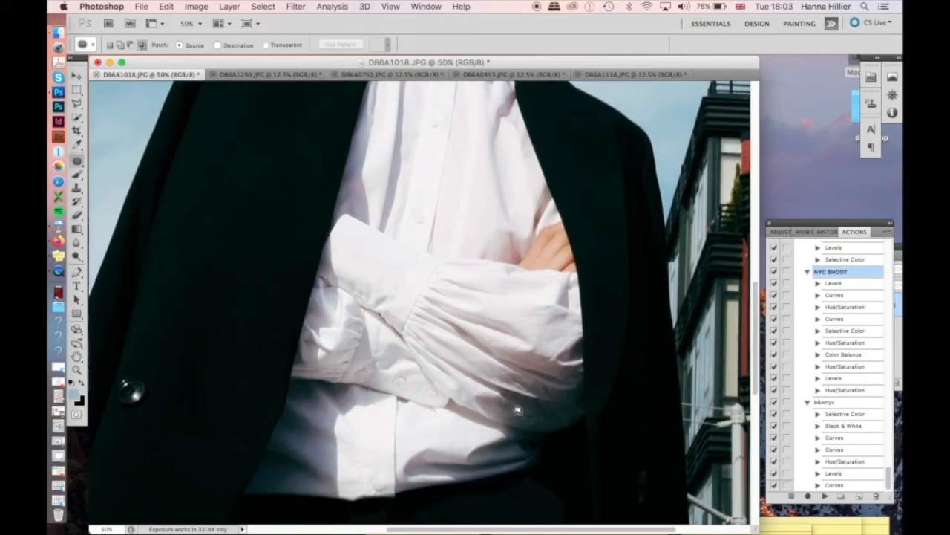
{"action": "scroll", "coordinate": [517, 410], "scroll_direction": "up", "scroll_amount": 5}
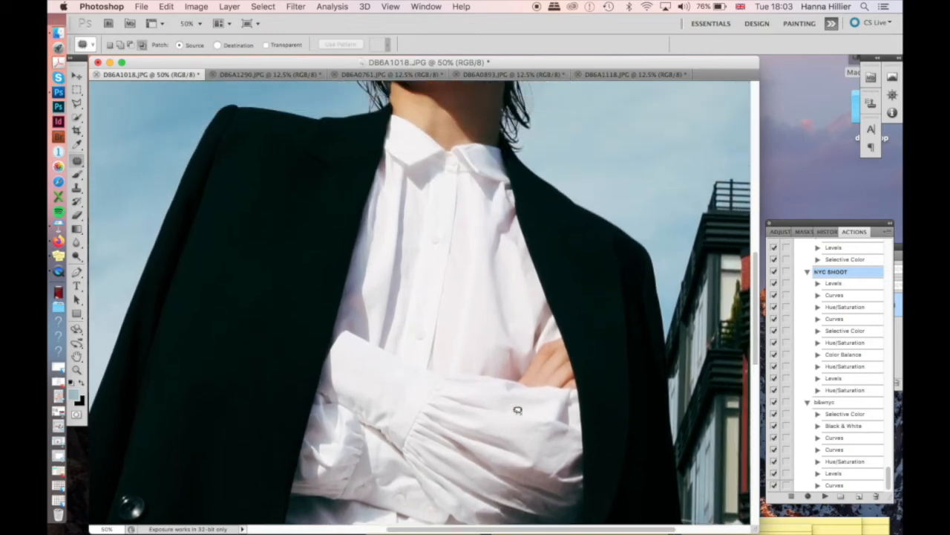
{"action": "scroll", "coordinate": [518, 409], "scroll_direction": "left", "scroll_amount": 2}
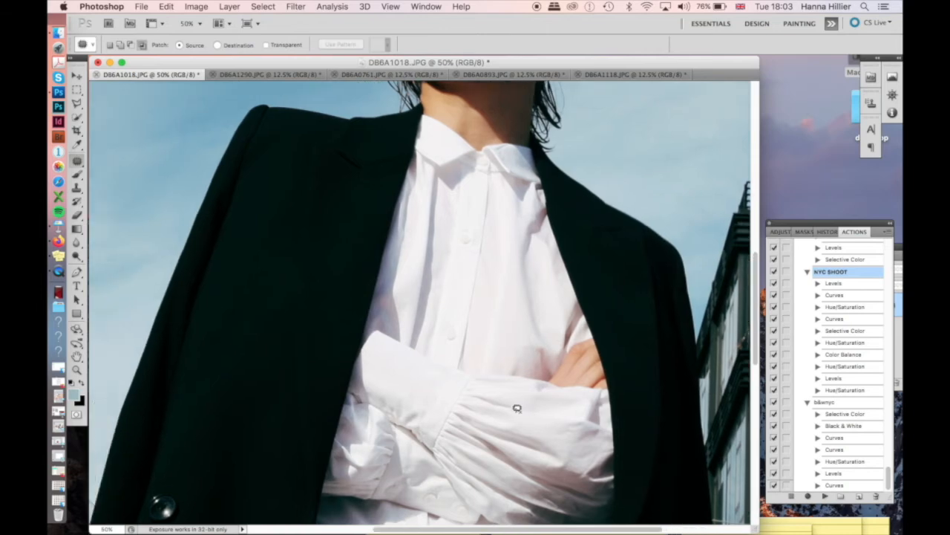
{"action": "key", "text": "super+minus"}
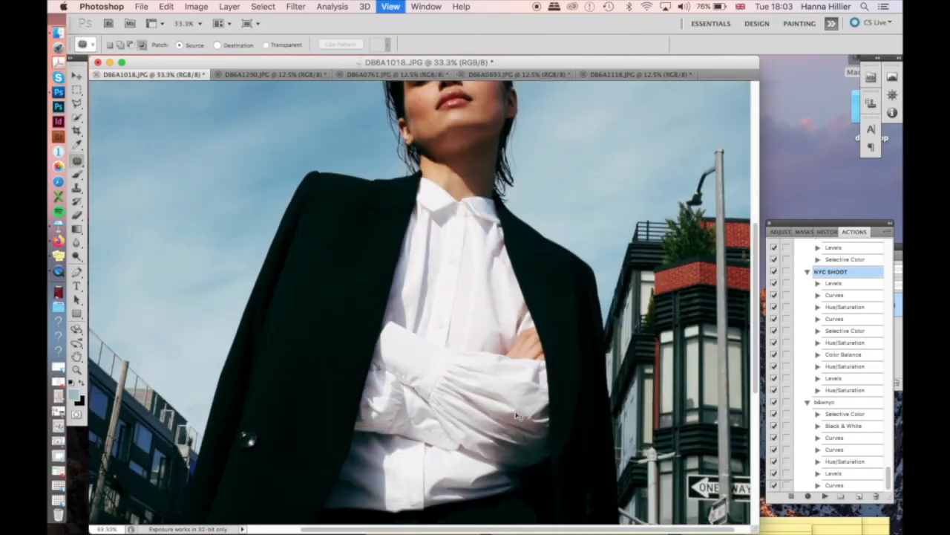
{"action": "key", "text": "super+minus"}
{"action": "key", "text": "super+minus"}
{"action": "key", "text": "super+minus"}
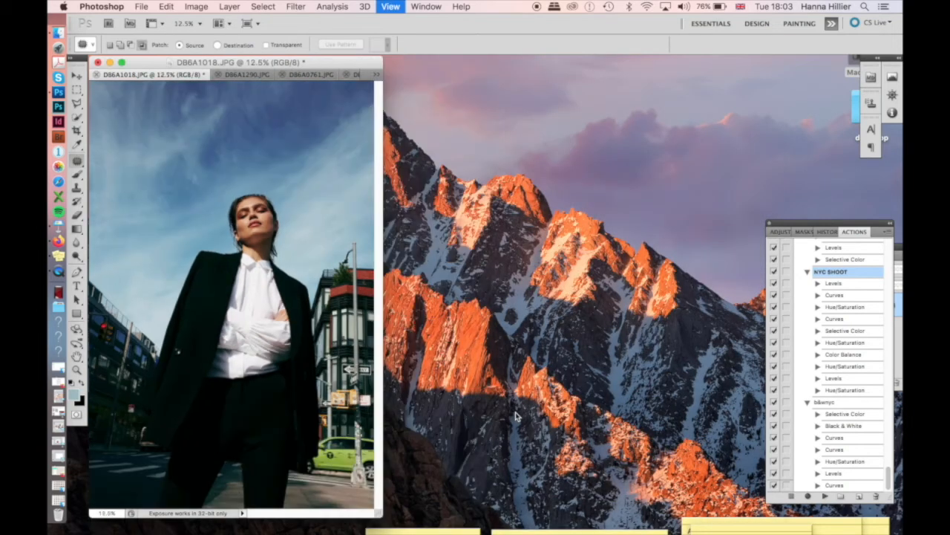
- Save the finished colour photo as DB6A1018.jpg in JPEG format in the shoot's folder inside "z_done/ upload to website"
{"action": "left_click", "coordinate": [187, 6]}
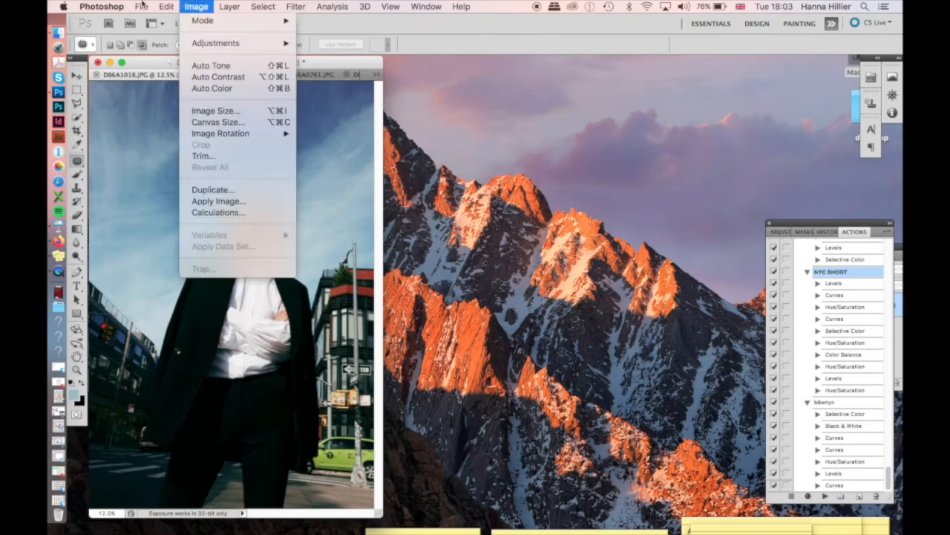
{"action": "mouse_move", "coordinate": [139, 5]}
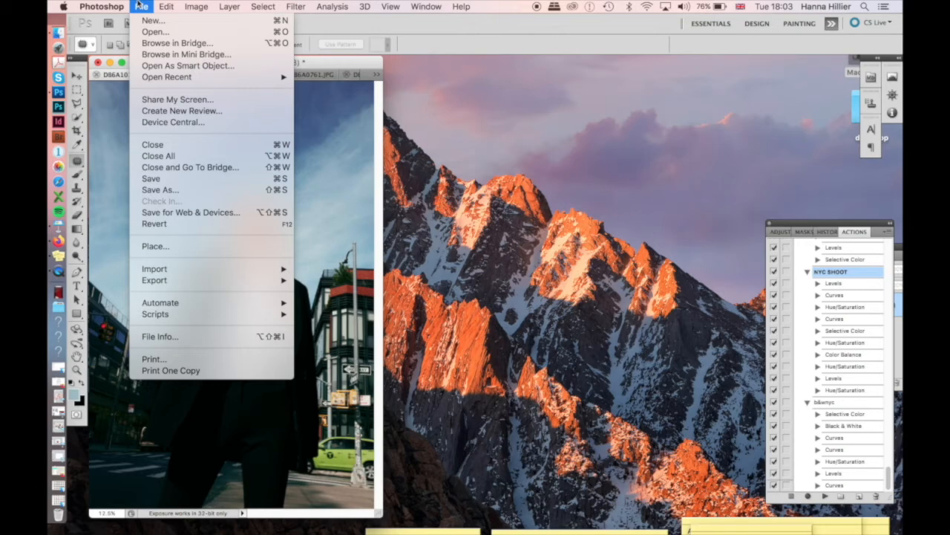
{"action": "left_click", "coordinate": [361, 170]}
{"action": "left_click_drag", "start_coordinate": [379, 514], "coordinate": [589, 529]}
{"action": "left_click", "coordinate": [145, 6]}
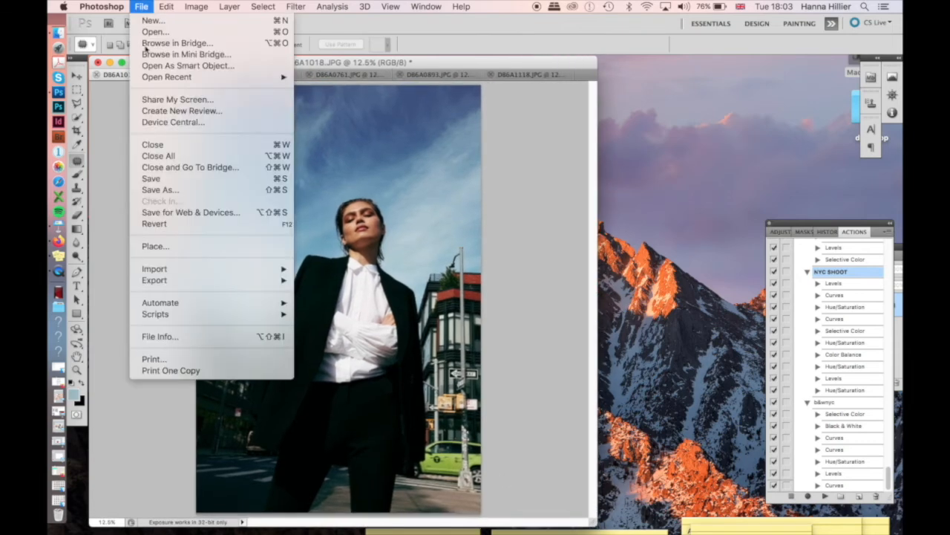
{"action": "left_click", "coordinate": [173, 192]}
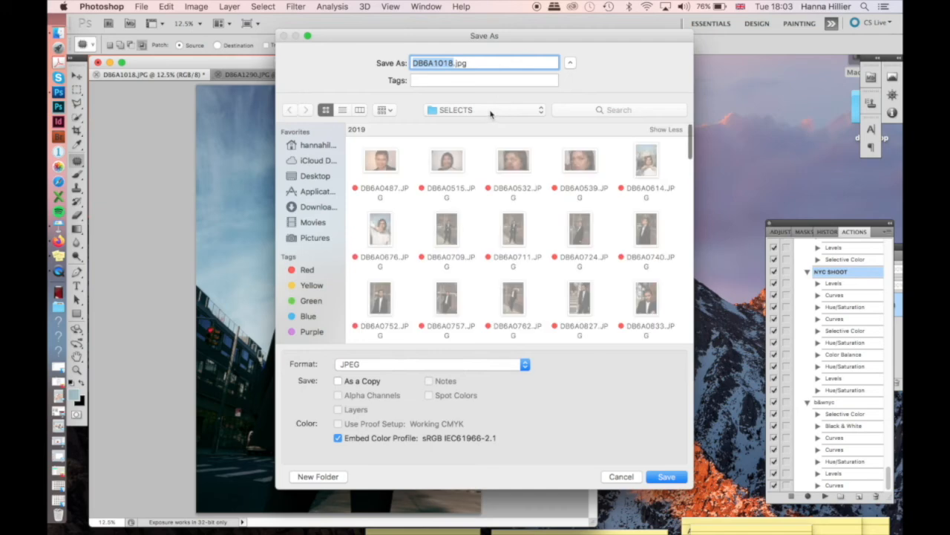
{"action": "left_click", "coordinate": [491, 111]}
{"action": "left_click", "coordinate": [493, 124]}
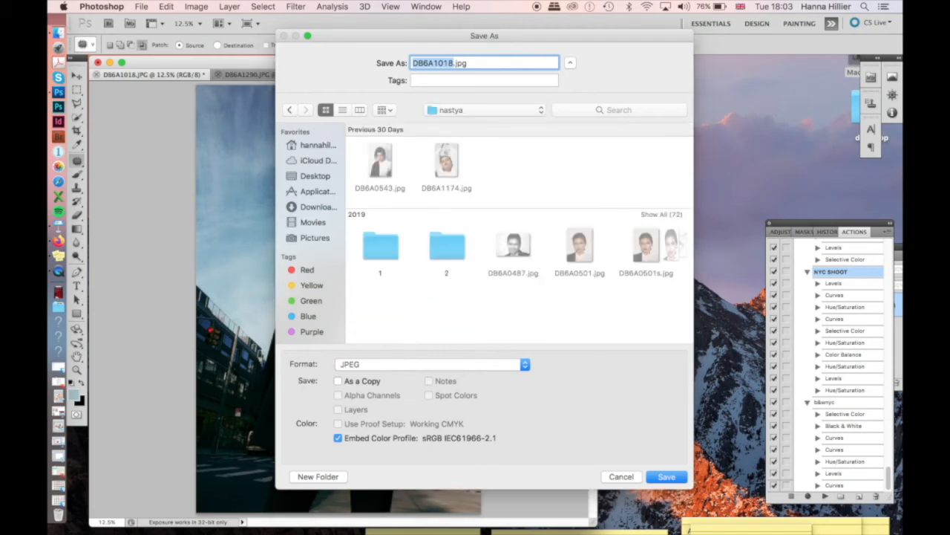
{"action": "key", "text": "Return"}
{"action": "key", "text": "Return"}
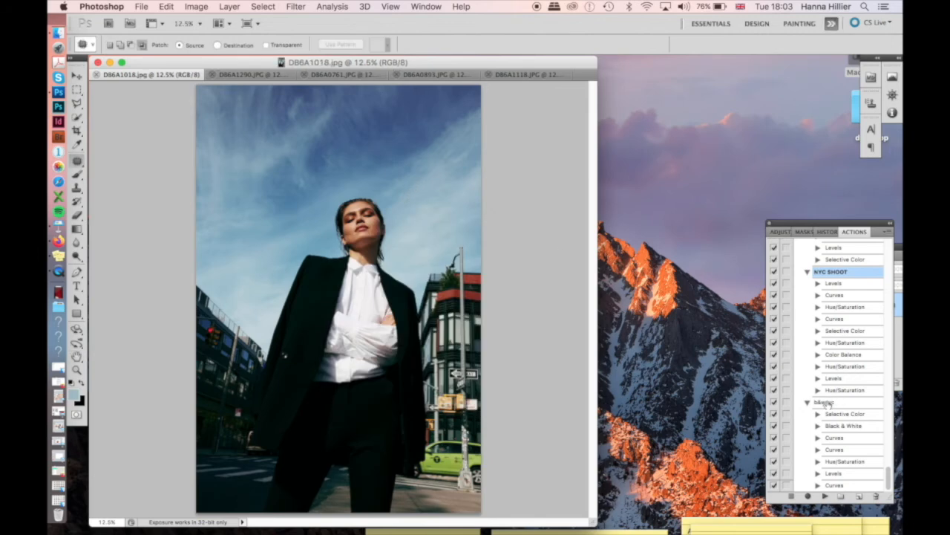
- Run the b&wnyc action on the photo and apply Curves with points at input 41, output 46 and input 155, output 150
{"action": "left_click", "coordinate": [823, 402]}
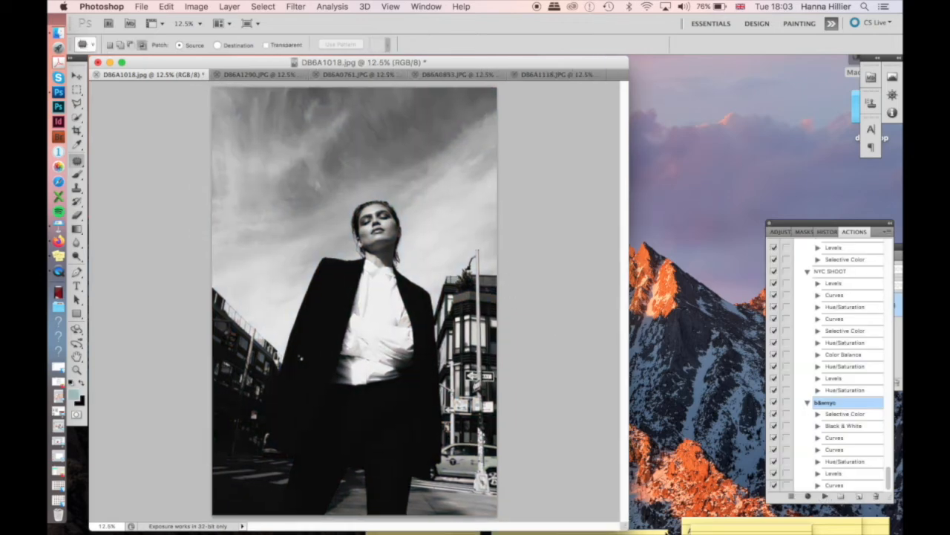
{"action": "key", "text": "super+m"}
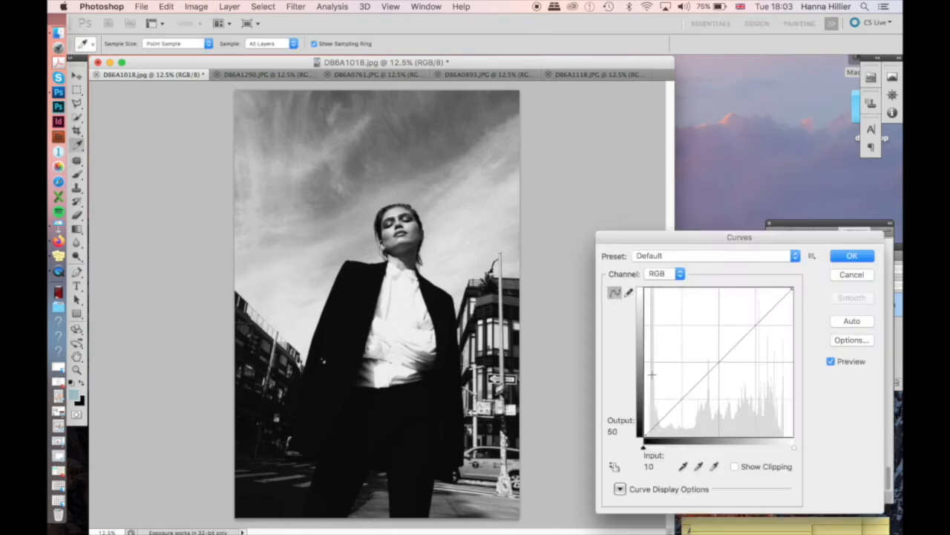
{"action": "left_click_drag", "start_coordinate": [674, 414], "coordinate": [668, 409]}
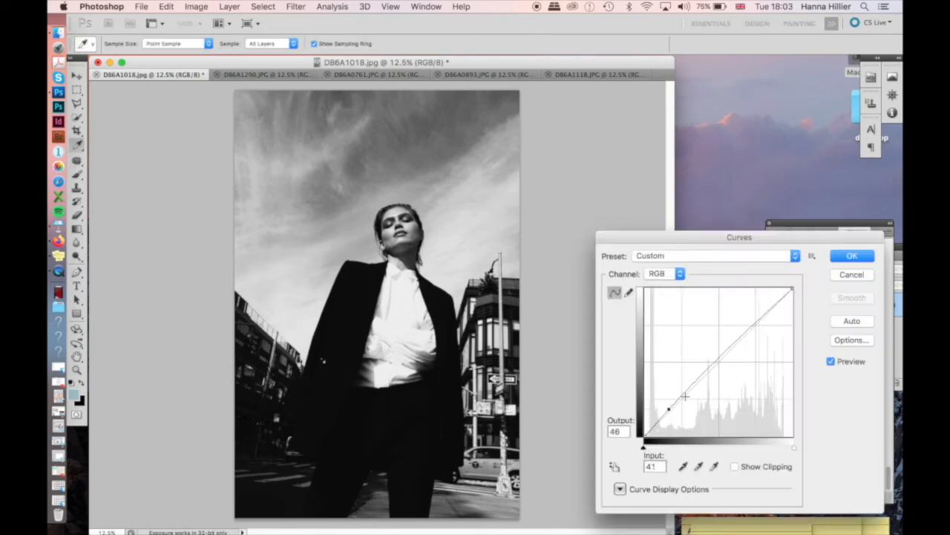
{"action": "left_click", "coordinate": [735, 352]}
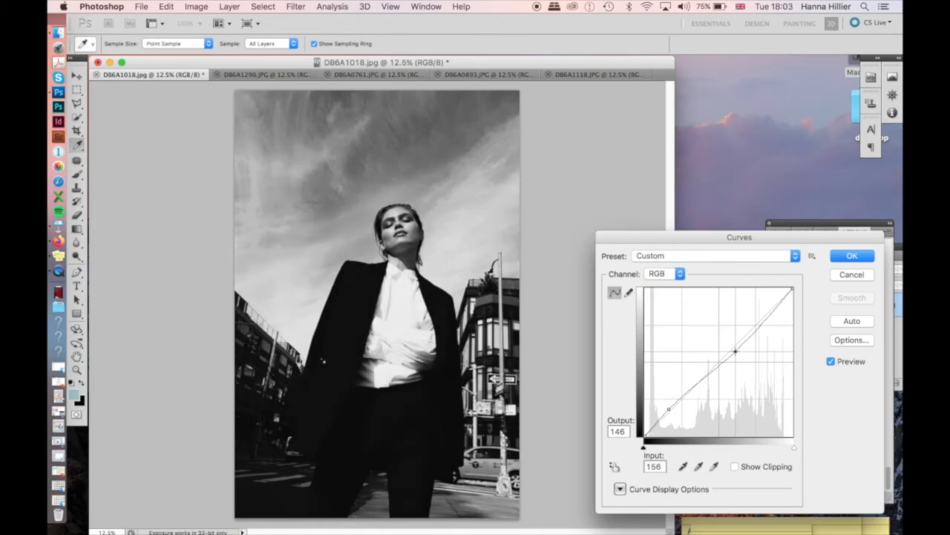
{"action": "left_click_drag", "start_coordinate": [735, 351], "coordinate": [735, 348]}
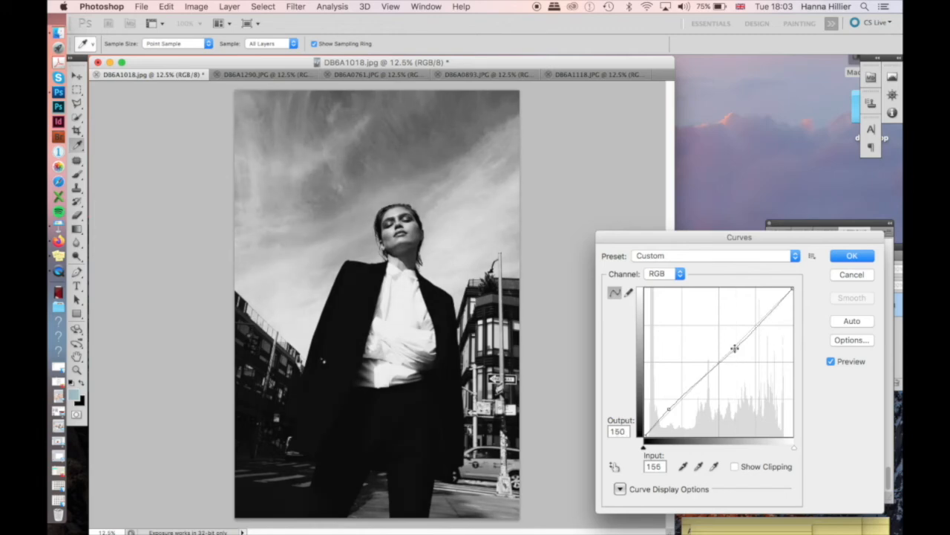
{"action": "left_click", "coordinate": [850, 256]}
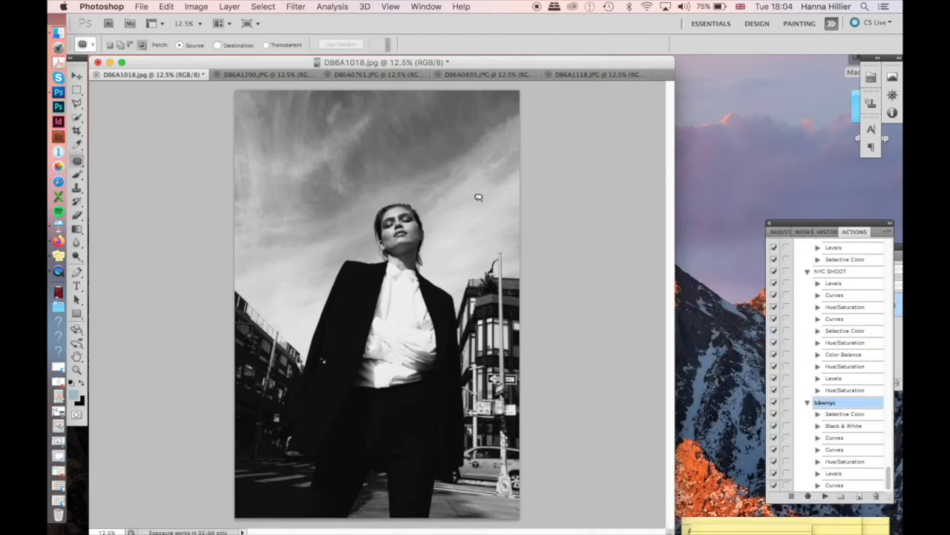
- Add 20% noise with Uniform distribution to the black-and-white photo
{"action": "left_click", "coordinate": [319, 6]}
{"action": "mouse_move", "coordinate": [296, 6]}
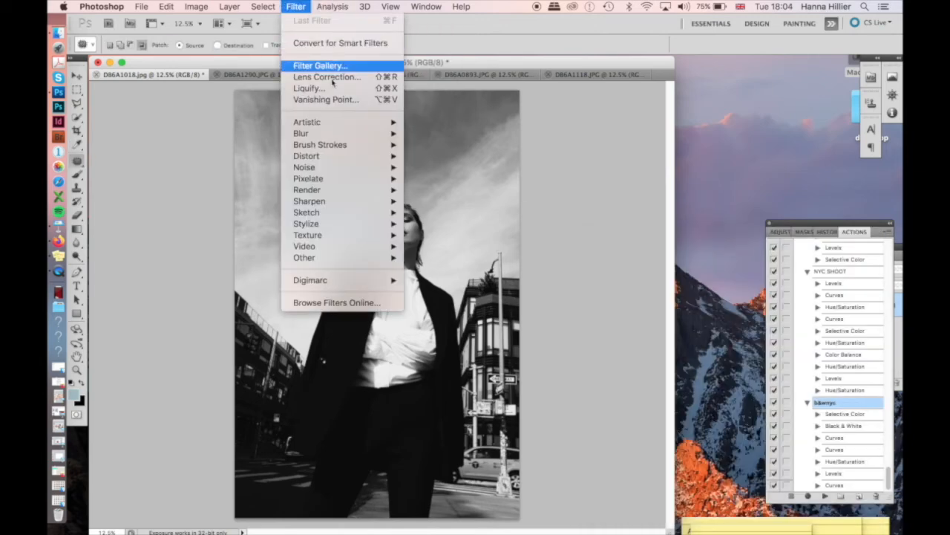
{"action": "mouse_move", "coordinate": [332, 172]}
{"action": "left_click", "coordinate": [432, 167]}
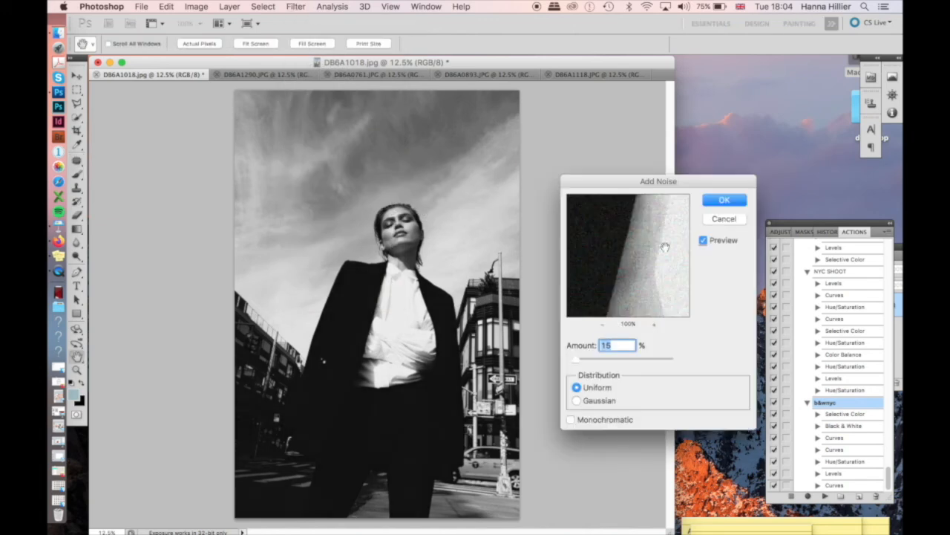
{"action": "type", "text": "20"}
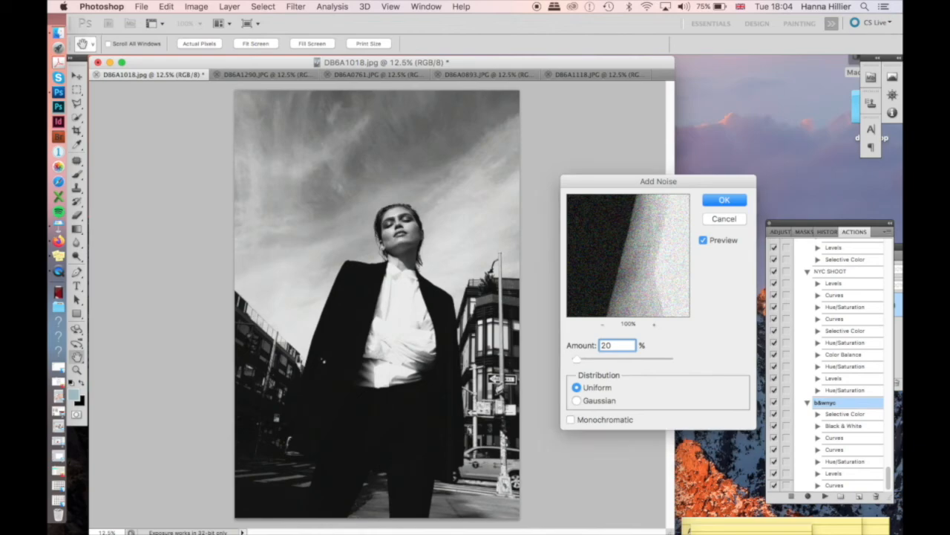
{"action": "key", "text": "Return"}
- Examine the grain on the model's face, shirt and sky at close zoom
{"action": "key", "text": "j"}
{"action": "key", "text": "super+plus"}
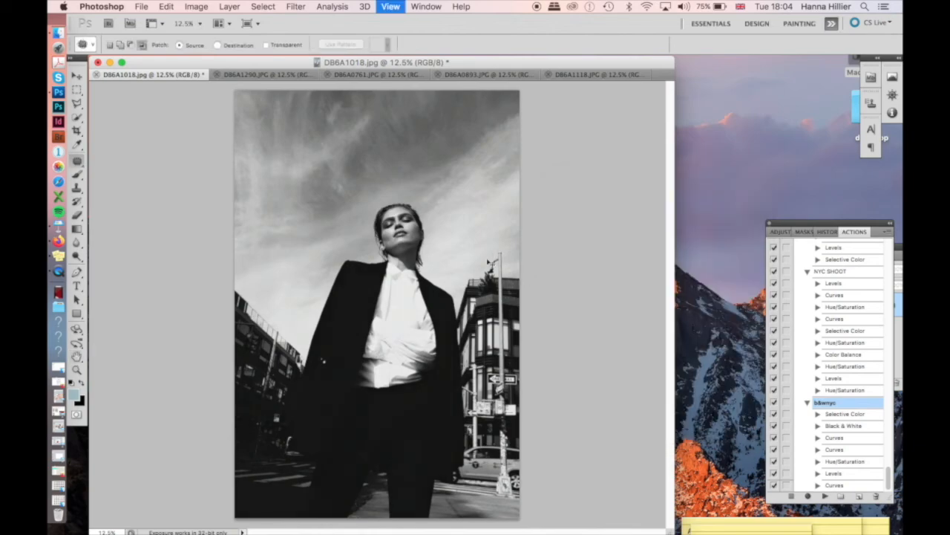
{"action": "key", "text": "super+plus"}
{"action": "key", "text": "super+plus"}
{"action": "key", "text": "super+plus"}
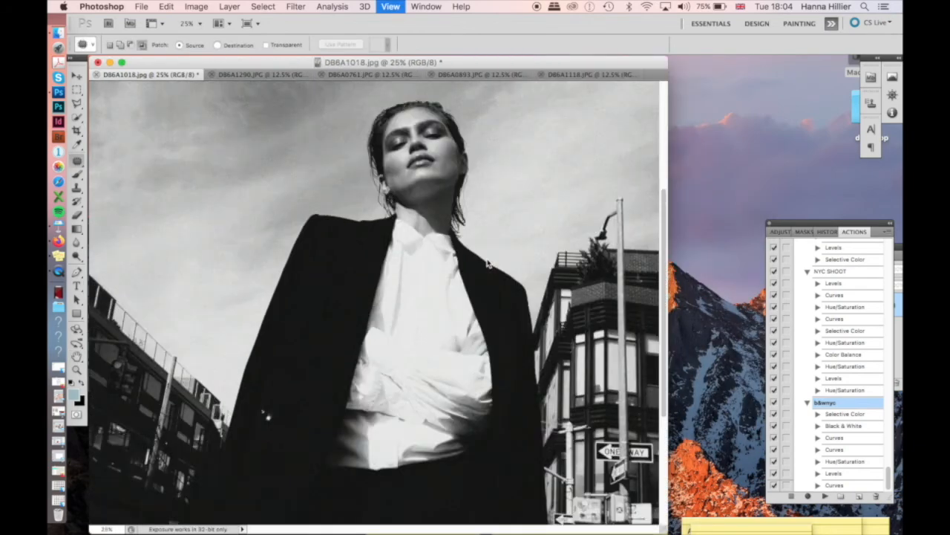
{"action": "scroll", "coordinate": [488, 255], "scroll_direction": "up", "scroll_amount": 5}
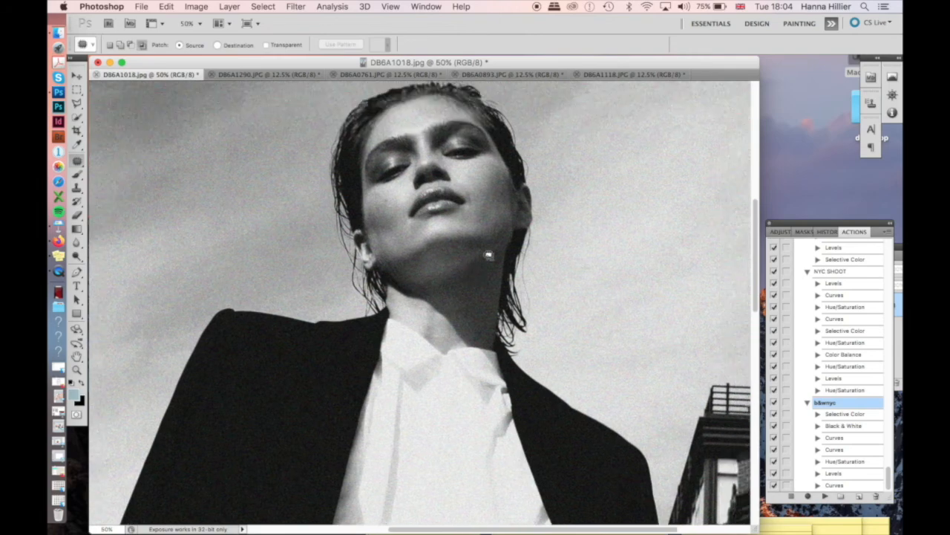
{"action": "key", "text": "super+minus"}
{"action": "key", "text": "super+minus"}
{"action": "key", "text": "super+minus"}
{"action": "key", "text": "super+minus"}
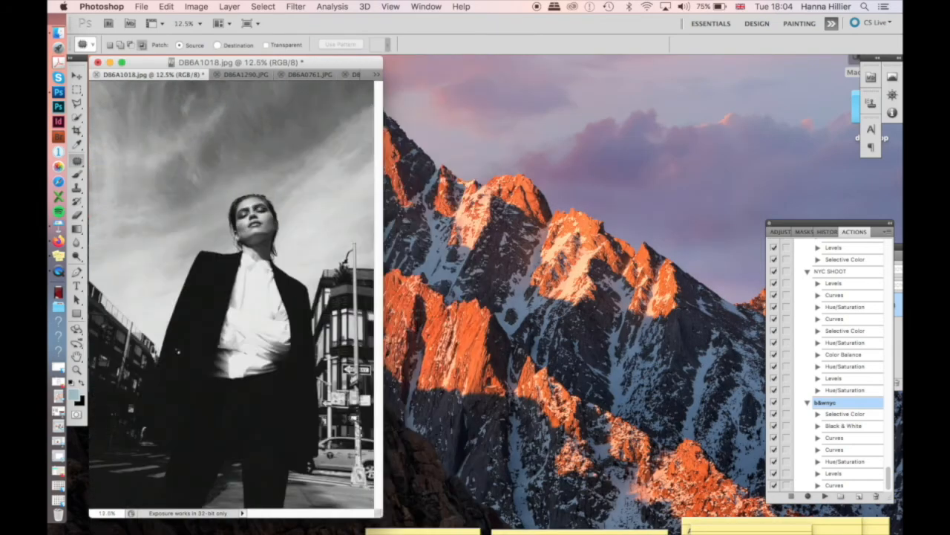
- Save the grainy black-and-white version of DB6A1018 as a Maximum-quality (12) progressive JPEG in the shoot's finished folder
{"action": "left_click_drag", "start_coordinate": [380, 514], "coordinate": [571, 532]}
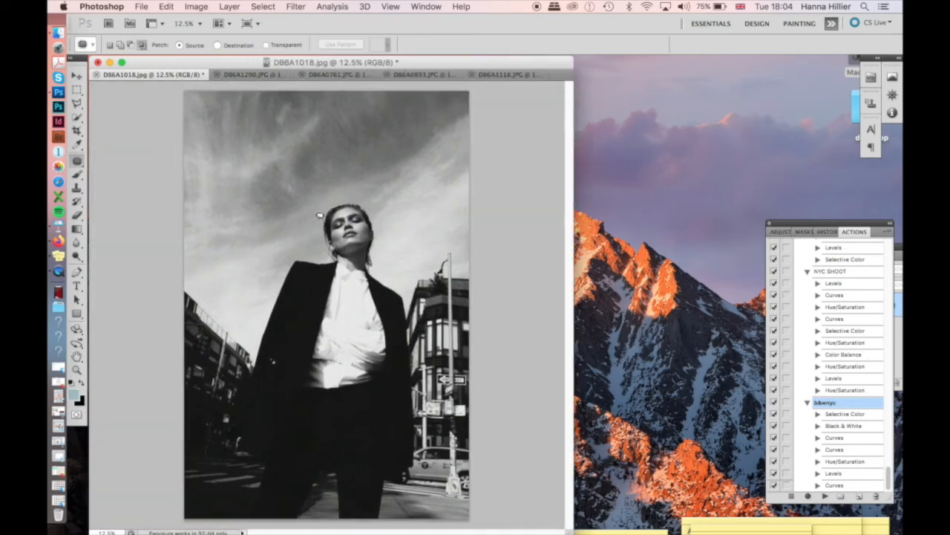
{"action": "left_click", "coordinate": [166, 7]}
{"action": "mouse_move", "coordinate": [142, 7]}
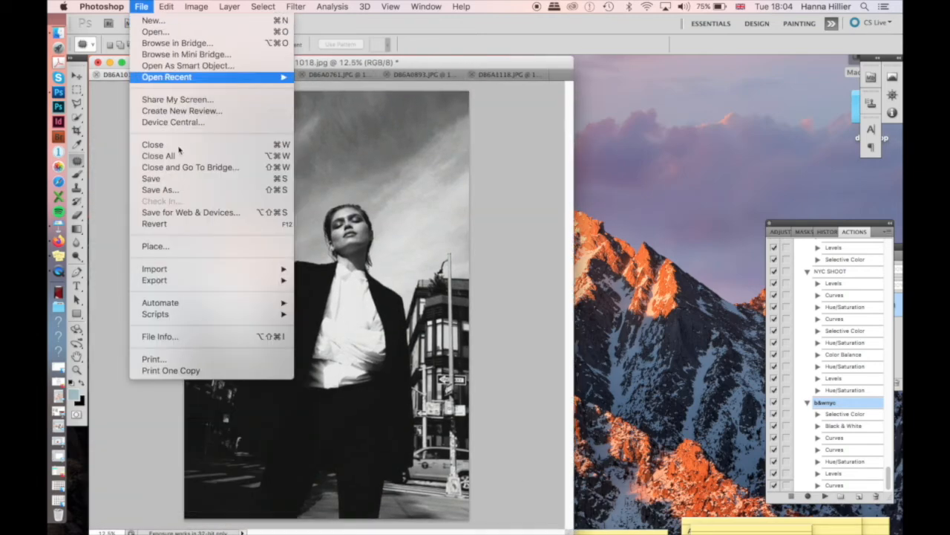
{"action": "left_click", "coordinate": [182, 192]}
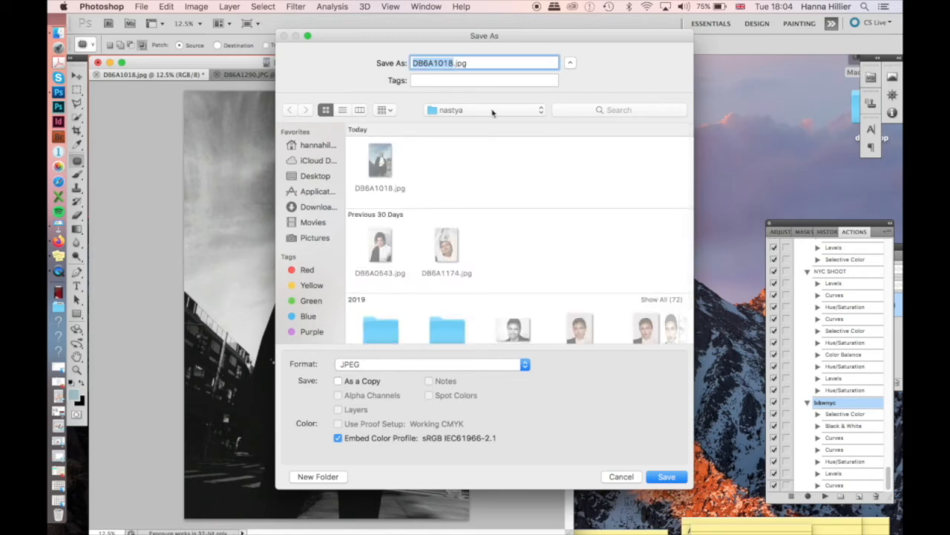
{"action": "left_click", "coordinate": [493, 110]}
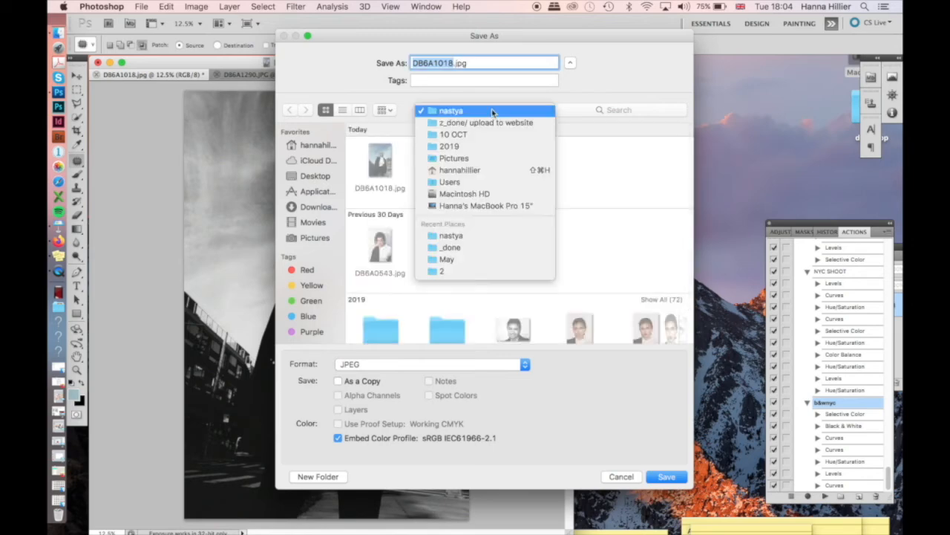
{"action": "left_click", "coordinate": [489, 236]}
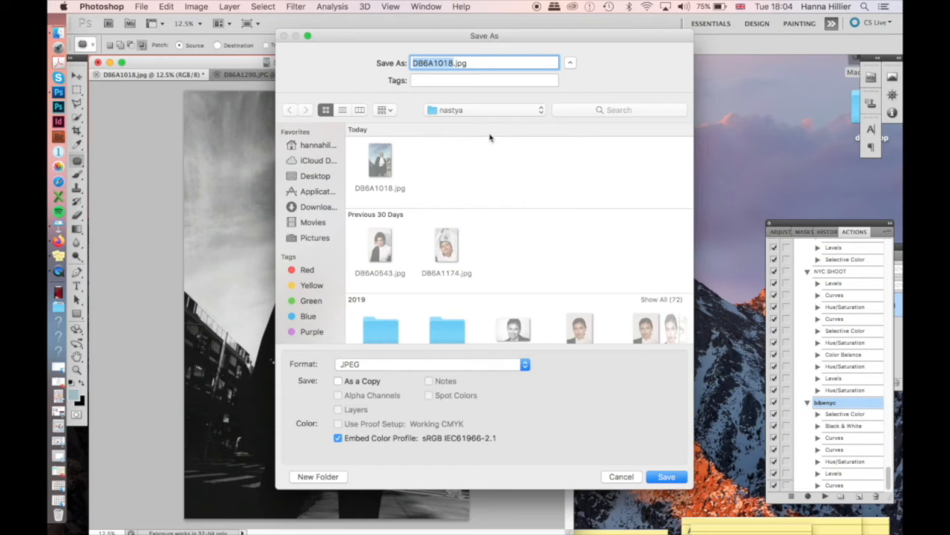
{"action": "key", "text": "Right"}
{"action": "key", "text": "Return"}
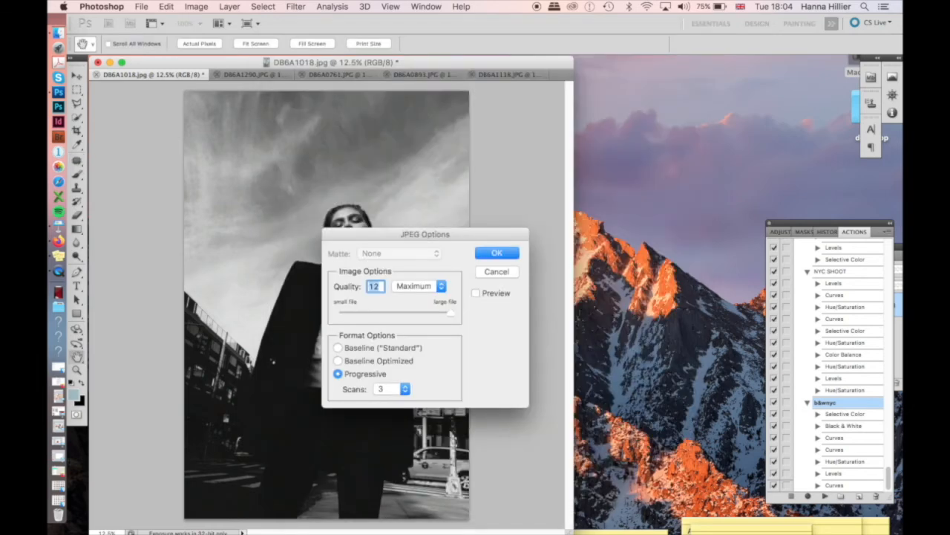
{"action": "key", "text": "Return"}
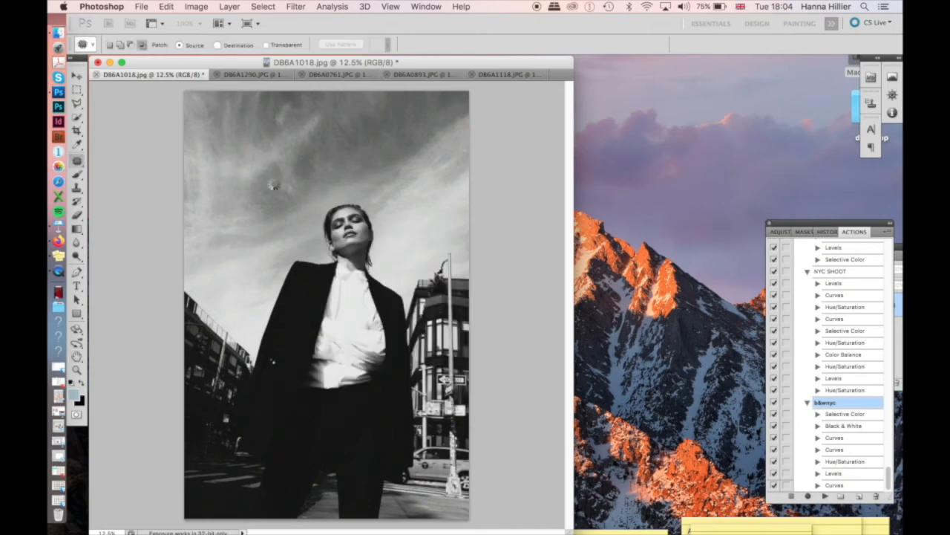
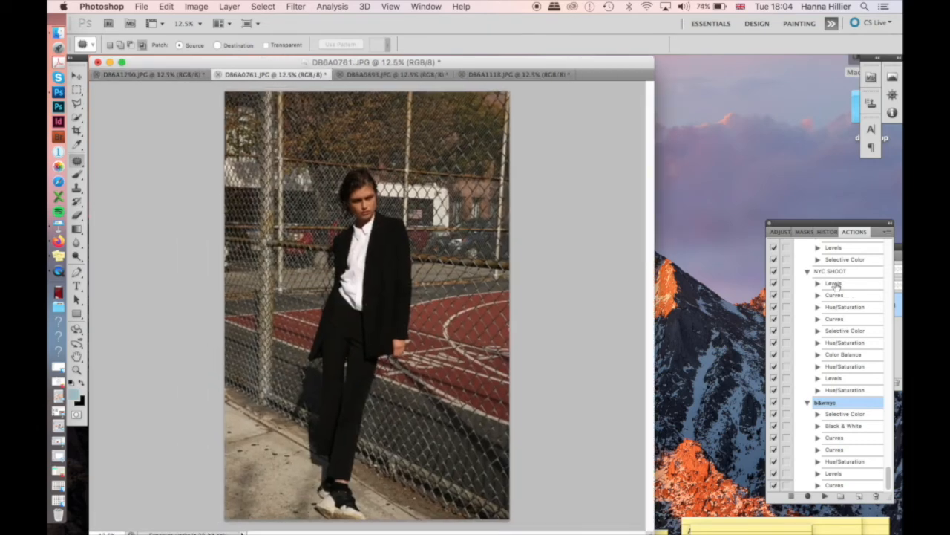
- Run the NYC SHOOT action on DB6A0761.JPG and lift its shadows slightly with an RGB Curves adjustment
{"action": "left_click", "coordinate": [833, 273]}
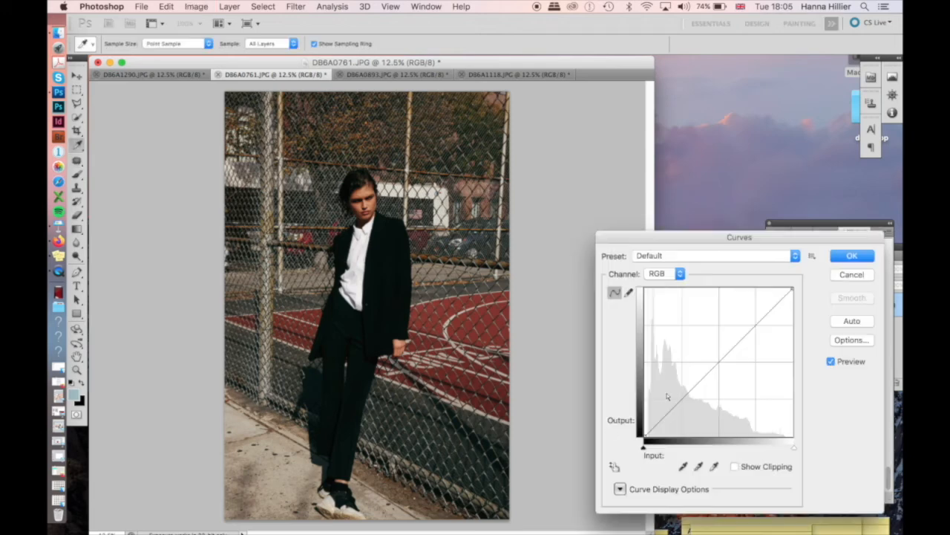
{"action": "left_click", "coordinate": [672, 402]}
{"action": "left_click_drag", "start_coordinate": [673, 402], "coordinate": [673, 401]}
{"action": "left_click", "coordinate": [851, 254]}
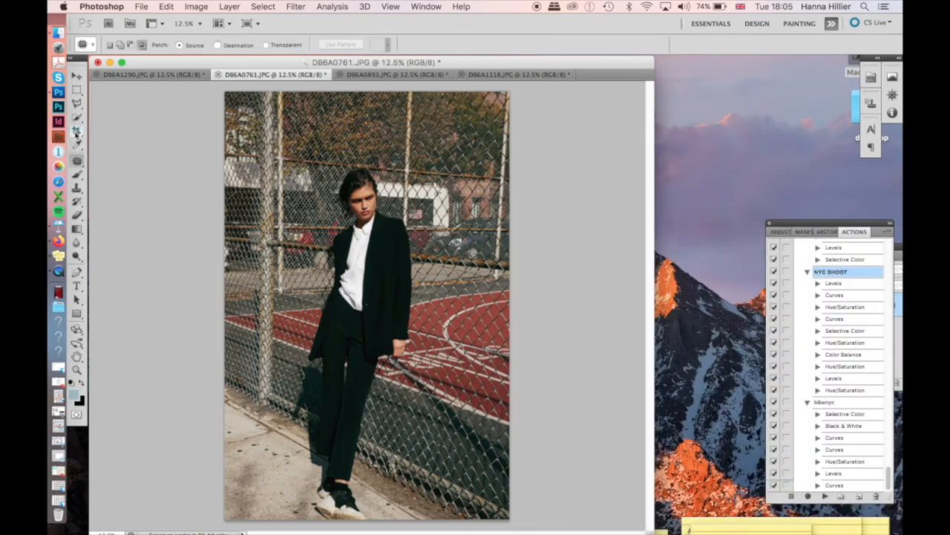
- Crop DB6A0761 with the frame extended past the photo's left edge to add a narrow strip of canvas
{"action": "left_click", "coordinate": [76, 132]}
{"action": "left_click_drag", "start_coordinate": [225, 91], "coordinate": [586, 528]}
{"action": "left_click_drag", "start_coordinate": [226, 306], "coordinate": [212, 306]}
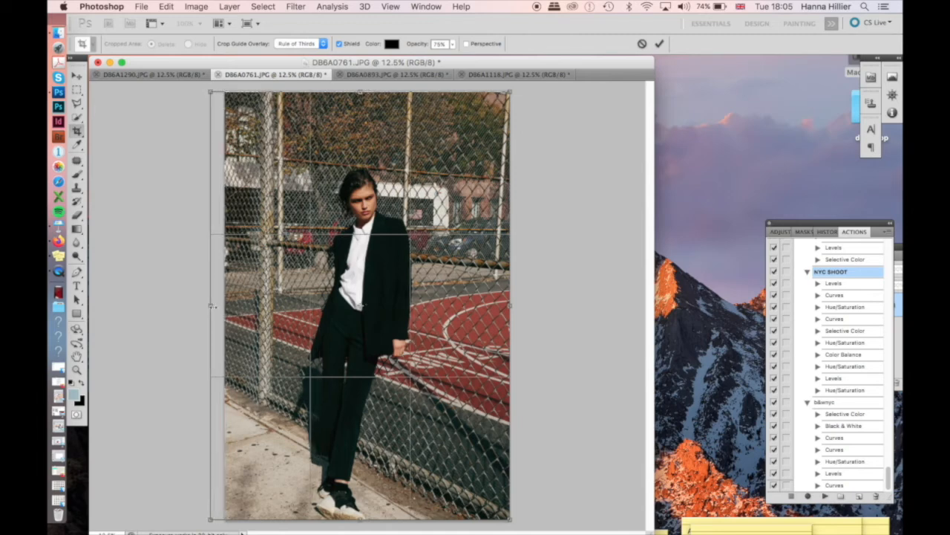
{"action": "key", "text": "Return"}
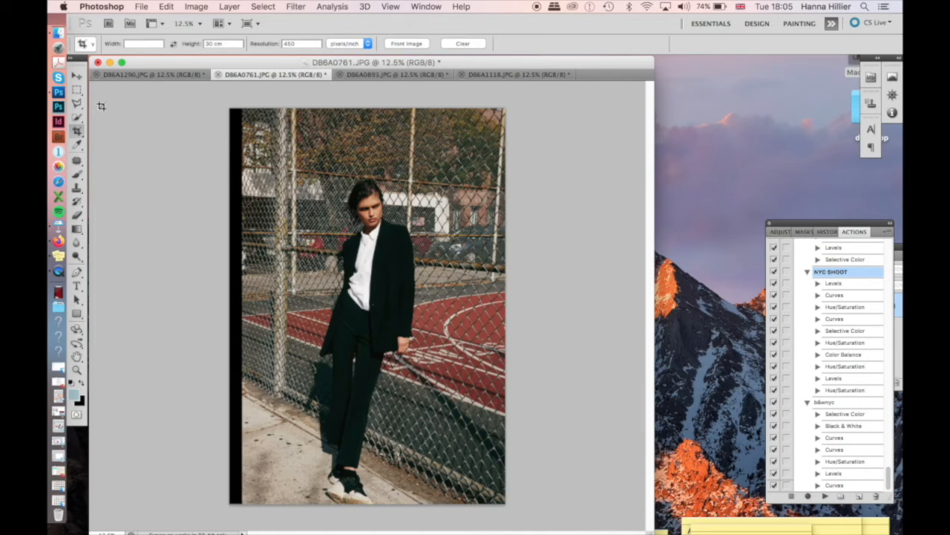
- Select the photo's left section, stretch it to about 120% width to fill the black strip, and deselect it
{"action": "left_click", "coordinate": [77, 89]}
{"action": "left_click_drag", "start_coordinate": [228, 106], "coordinate": [313, 525]}
{"action": "key", "text": "super+t"}
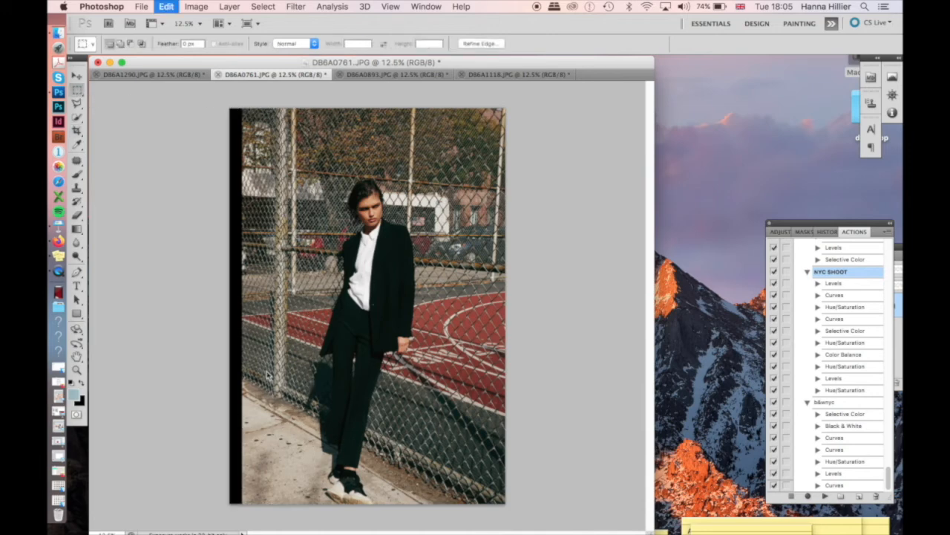
{"action": "left_click_drag", "start_coordinate": [230, 306], "coordinate": [213, 305]}
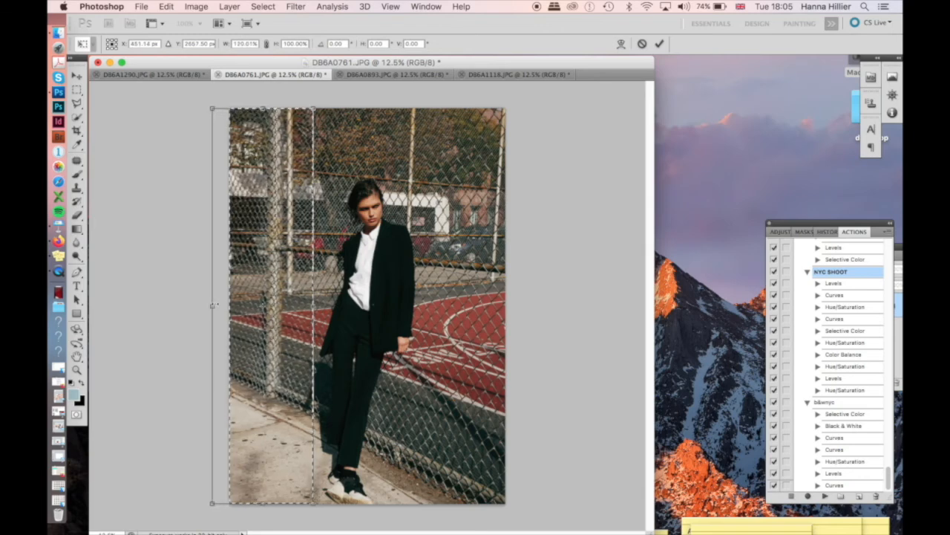
{"action": "key", "text": "Return"}
{"action": "key", "text": "super+d"}
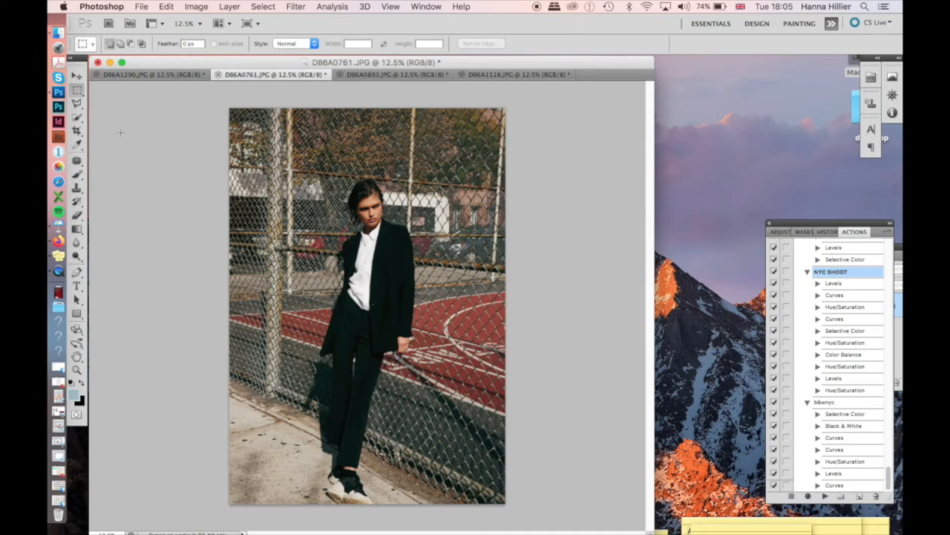
- Crop a narrow strip off the top of the photo, keeping its full width
{"action": "left_click", "coordinate": [78, 130]}
{"action": "left_click_drag", "start_coordinate": [203, 130], "coordinate": [618, 532]}
{"action": "key", "text": "Return"}
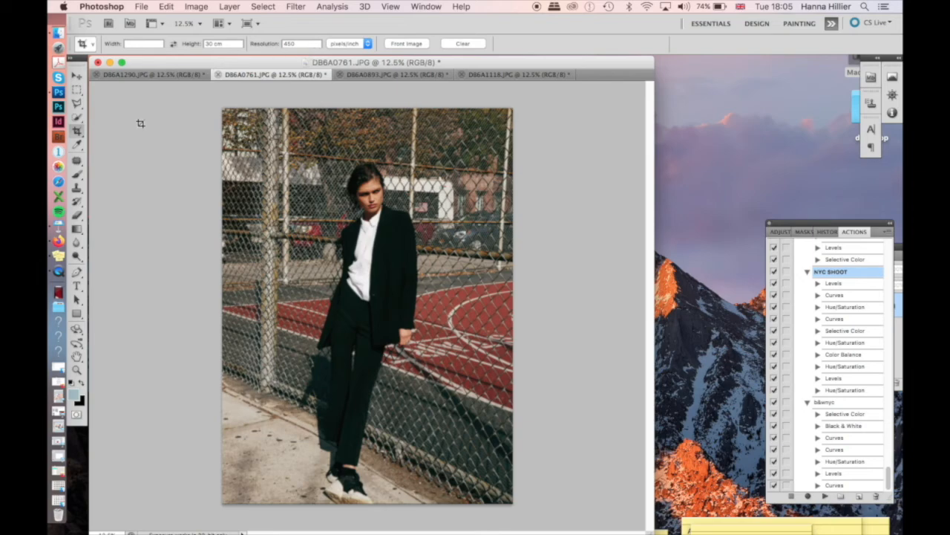
- Patch out the highlights on the dark jacket button and the small white mark near the jacket's front edge
{"action": "left_click", "coordinate": [77, 162]}
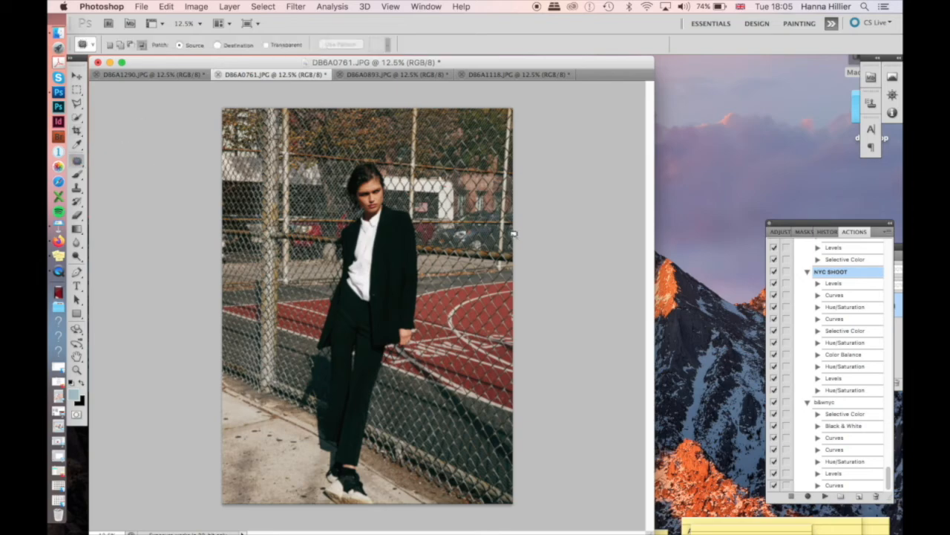
{"action": "key", "text": "super+plus"}
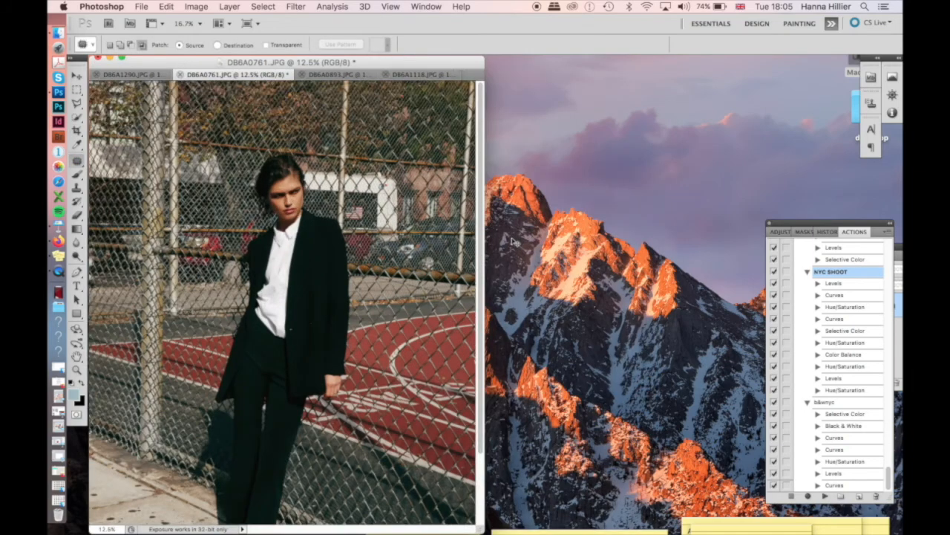
{"action": "key", "text": "super+plus"}
{"action": "key", "text": "super+plus"}
{"action": "key", "text": "super+plus"}
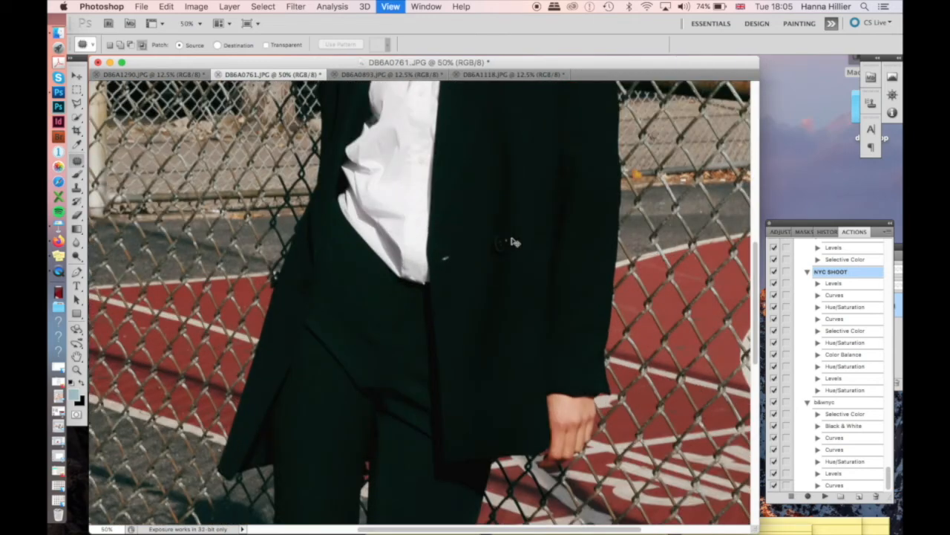
{"action": "key", "text": "super+plus"}
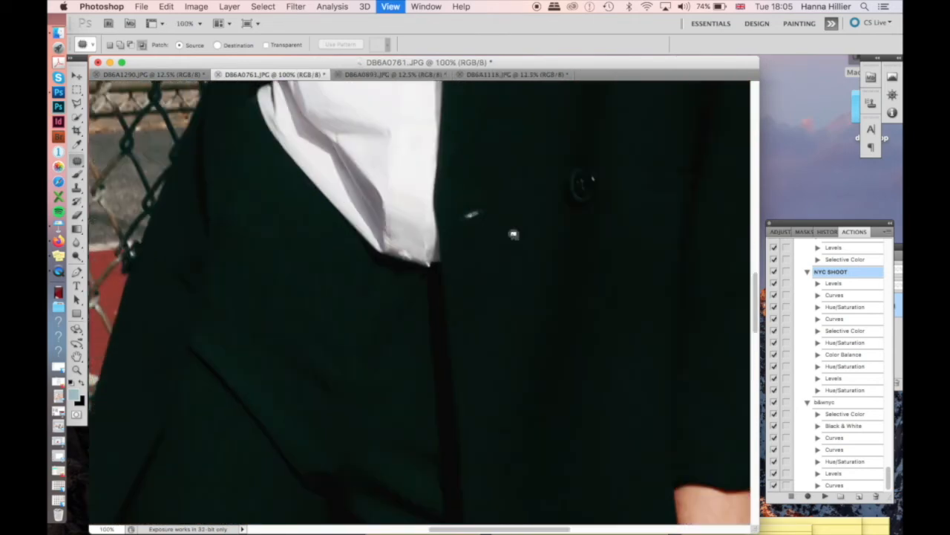
{"action": "scroll", "coordinate": [604, 254], "scroll_direction": "up", "scroll_amount": 5}
{"action": "left_click_drag", "start_coordinate": [569, 414], "coordinate": [570, 412]}
{"action": "left_click", "coordinate": [554, 304]}
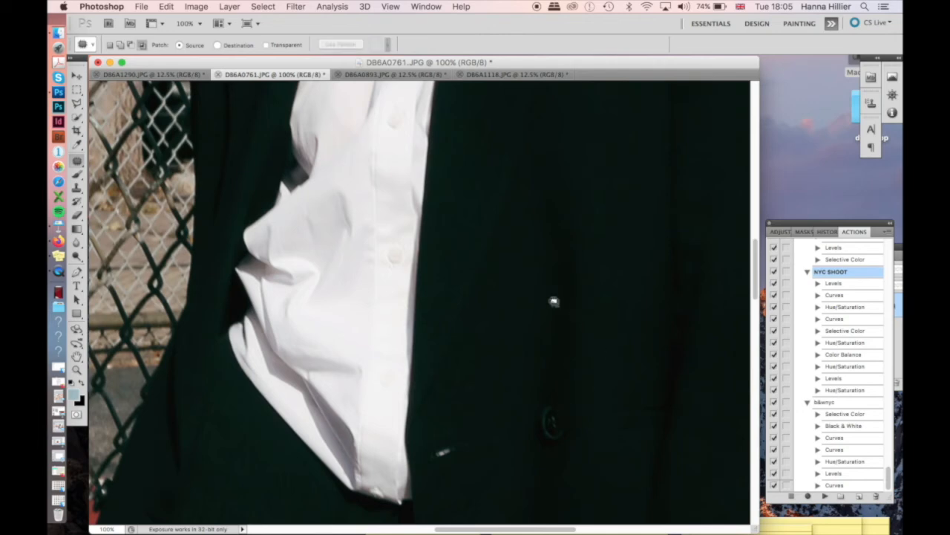
{"action": "scroll", "coordinate": [509, 256], "scroll_direction": "up", "scroll_amount": 2}
{"action": "mouse_move", "coordinate": [429, 466]}
{"action": "left_mouse_down"}
{"action": "mouse_move", "coordinate": [467, 452]}
{"action": "mouse_move", "coordinate": [430, 463]}
{"action": "mouse_move", "coordinate": [448, 445]}
{"action": "left_mouse_up"}
{"action": "left_click", "coordinate": [465, 412]}
{"action": "left_click", "coordinate": [458, 409]}
- Patch the skin beside the model's nose at 200% zoom
{"action": "scroll", "coordinate": [483, 365], "scroll_direction": "up", "scroll_amount": 15}
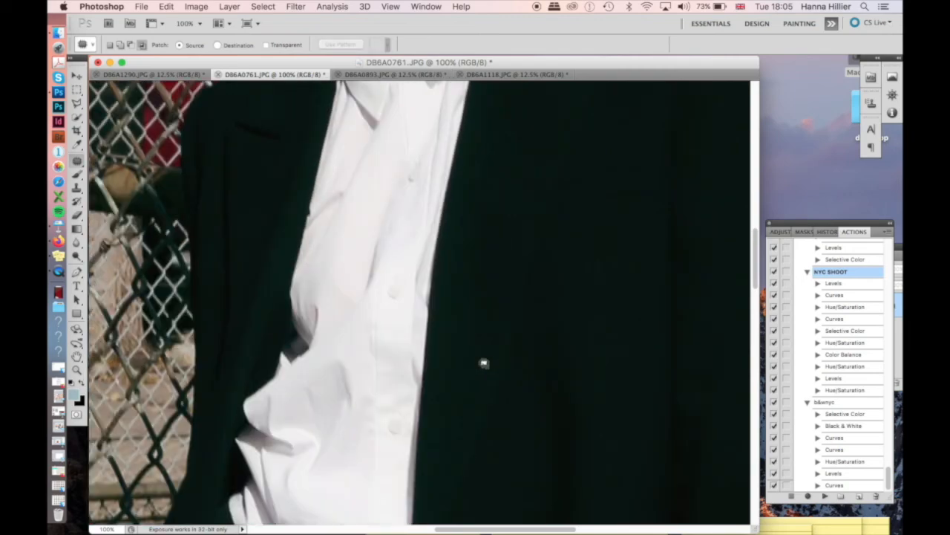
{"action": "scroll", "coordinate": [483, 364], "scroll_direction": "up", "scroll_amount": 5}
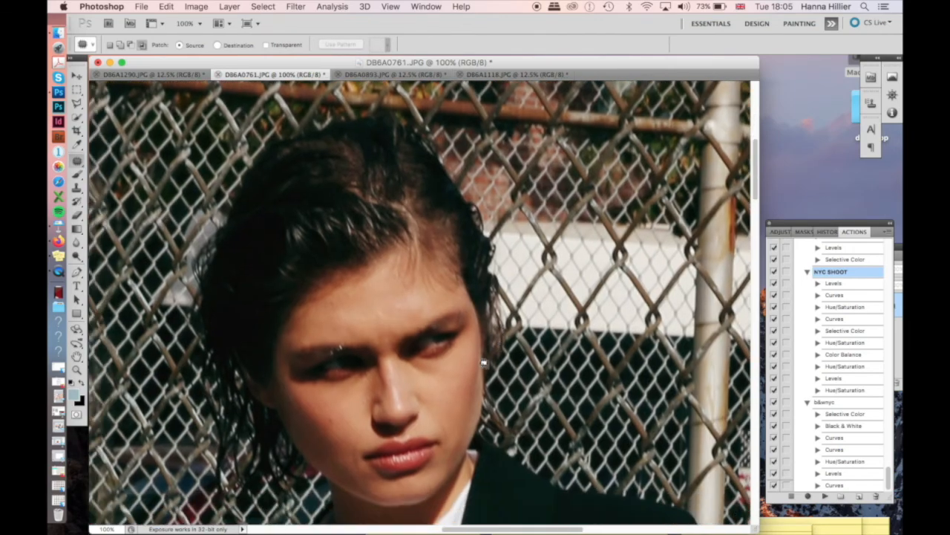
{"action": "key", "text": "super+equal"}
{"action": "scroll", "coordinate": [445, 312], "scroll_direction": "down", "scroll_amount": 6}
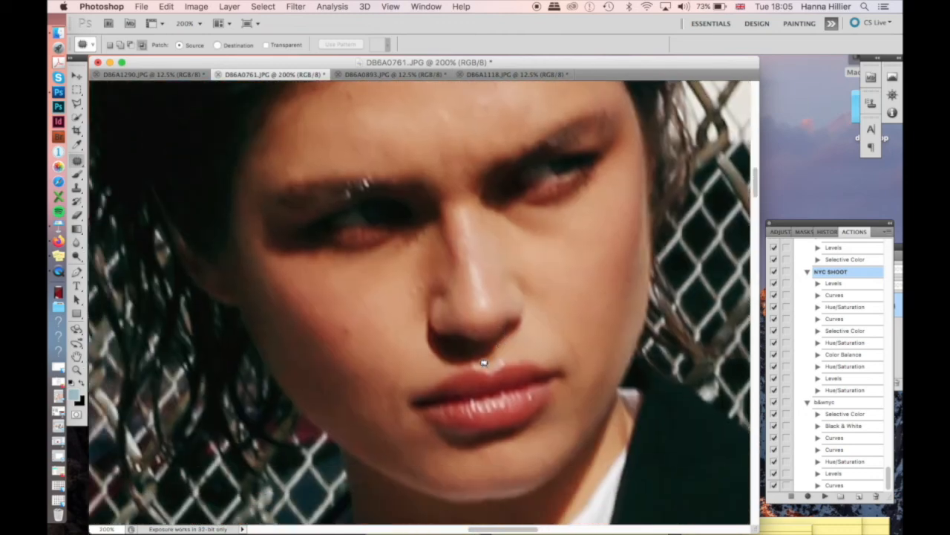
{"action": "left_click_drag", "start_coordinate": [424, 280], "coordinate": [421, 290]}
{"action": "left_click_drag", "start_coordinate": [415, 290], "coordinate": [414, 273]}
{"action": "left_click", "coordinate": [423, 289]}
- Patch out the bright specks in the eyebrow above the model's shaded eye
{"action": "mouse_move", "coordinate": [361, 176]}
{"action": "left_mouse_down"}
{"action": "mouse_move", "coordinate": [371, 182]}
{"action": "mouse_move", "coordinate": [363, 177]}
{"action": "left_mouse_up"}
{"action": "mouse_move", "coordinate": [371, 183]}
{"action": "left_mouse_down"}
{"action": "mouse_move", "coordinate": [395, 183]}
{"action": "mouse_move", "coordinate": [350, 203]}
{"action": "mouse_move", "coordinate": [359, 194]}
{"action": "mouse_move", "coordinate": [335, 193]}
{"action": "mouse_move", "coordinate": [378, 169]}
{"action": "mouse_move", "coordinate": [365, 177]}
{"action": "left_mouse_up"}
{"action": "left_click", "coordinate": [395, 184]}
{"action": "left_click", "coordinate": [392, 219]}
{"action": "left_click", "coordinate": [393, 178]}
- Switch to the Clone Stamp tool over the model's face and enlarge its brush to 70 px
{"action": "scroll", "coordinate": [499, 168], "scroll_direction": "up", "scroll_amount": 5}
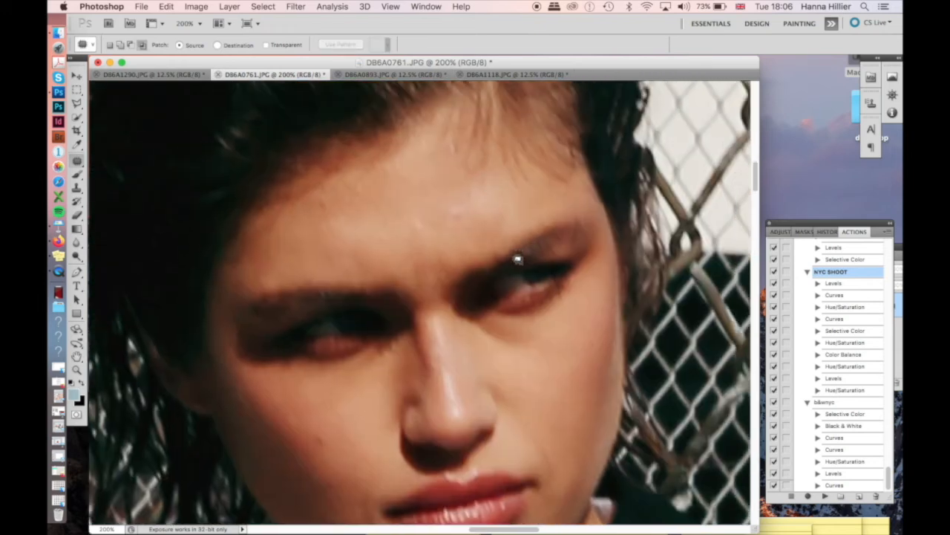
{"action": "scroll", "coordinate": [518, 258], "scroll_direction": "down", "scroll_amount": 4}
{"action": "scroll", "coordinate": [530, 310], "scroll_direction": "down", "scroll_amount": 2}
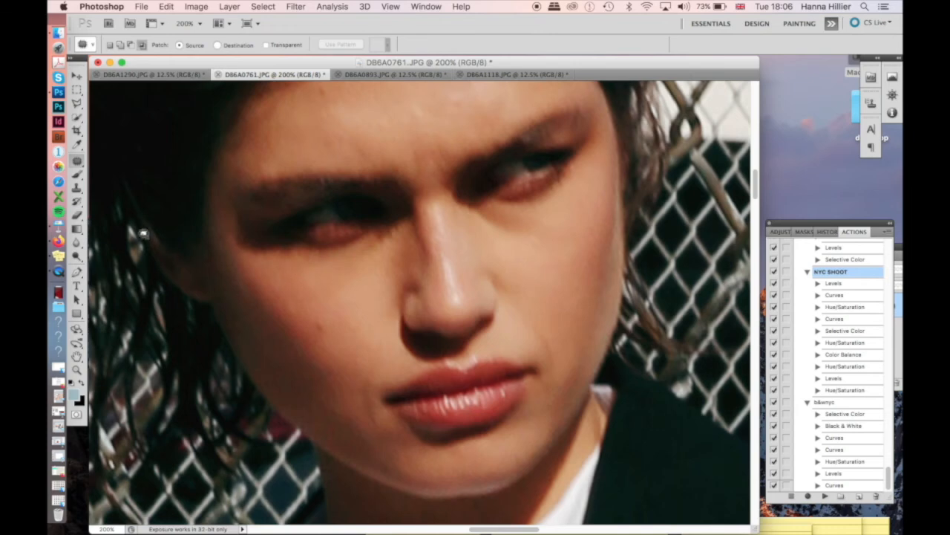
{"action": "scroll", "coordinate": [143, 233], "scroll_direction": "up", "scroll_amount": 2}
{"action": "left_click", "coordinate": [77, 188]}
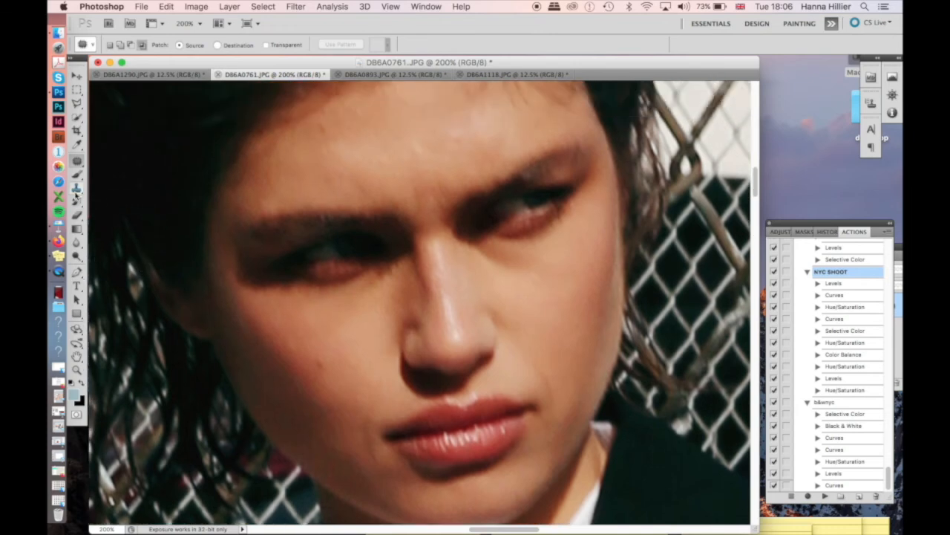
{"action": "key", "text": "bracketright"}
{"action": "key", "text": "bracketright"}
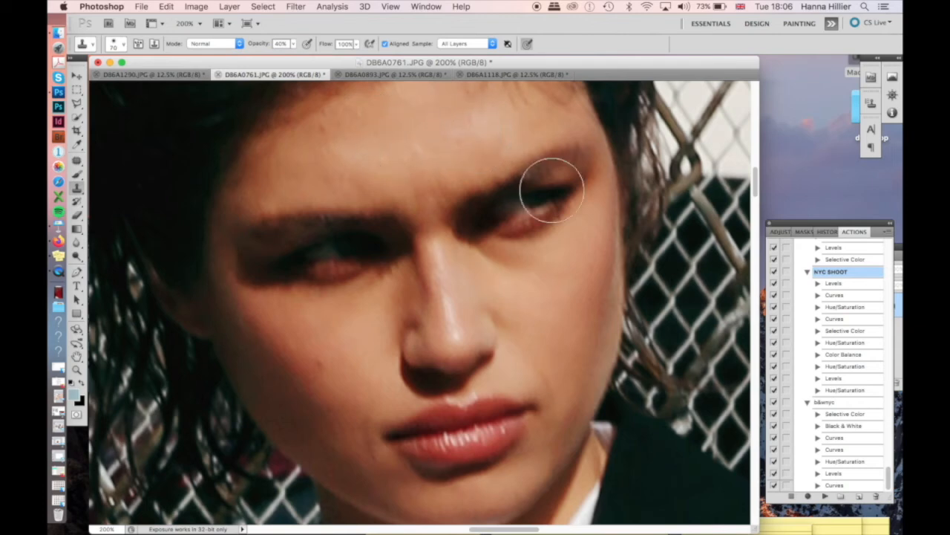
{"action": "scroll", "coordinate": [580, 358], "scroll_direction": "down", "scroll_amount": 2}
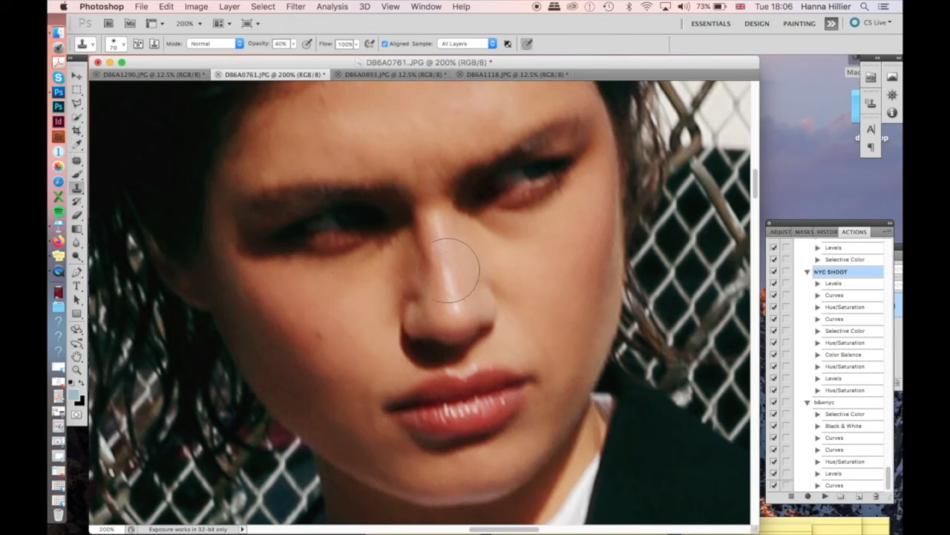
- Examine the retouched face, shirt and jacket from head to waist at 100% zoom and from further out
{"action": "key", "text": "super+minus"}
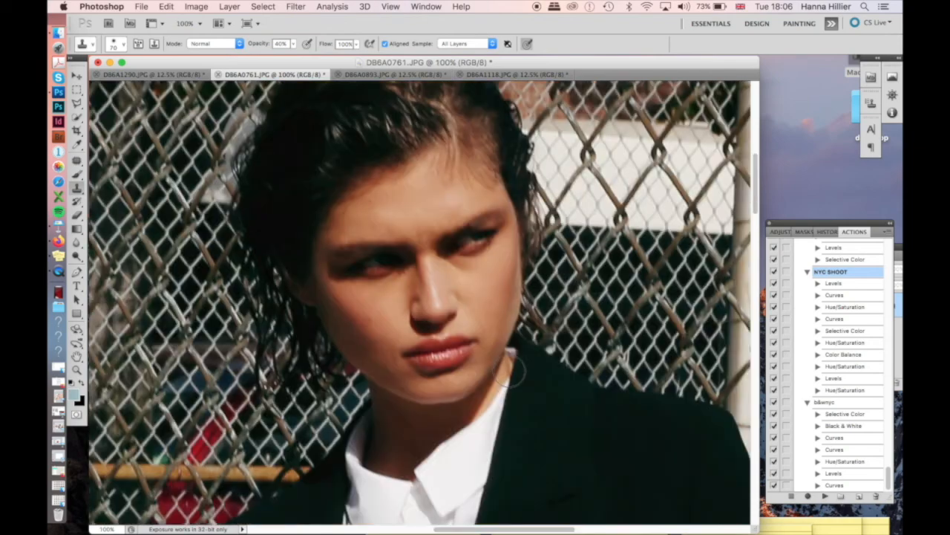
{"action": "scroll", "coordinate": [510, 371], "scroll_direction": "down", "scroll_amount": 8}
{"action": "scroll", "coordinate": [509, 370], "scroll_direction": "up", "scroll_amount": 3}
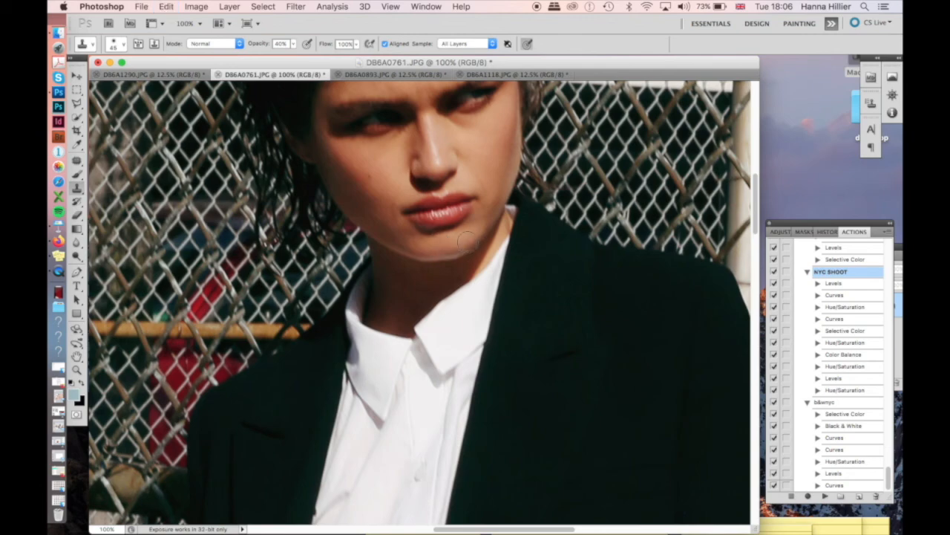
{"action": "scroll", "coordinate": [475, 399], "scroll_direction": "down", "scroll_amount": 10}
{"action": "scroll", "coordinate": [475, 398], "scroll_direction": "up", "scroll_amount": 3}
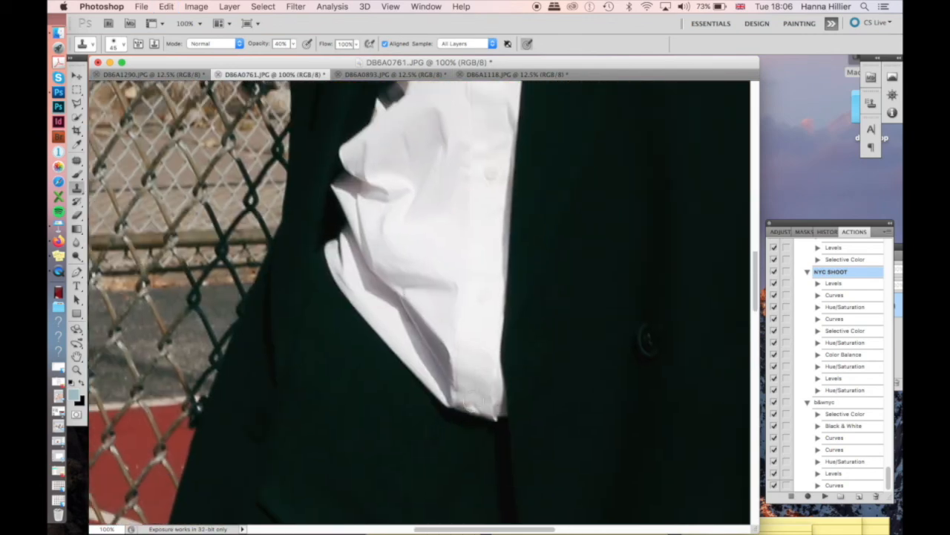
{"action": "scroll", "coordinate": [473, 399], "scroll_direction": "up", "scroll_amount": 5}
{"action": "scroll", "coordinate": [448, 400], "scroll_direction": "up", "scroll_amount": 3}
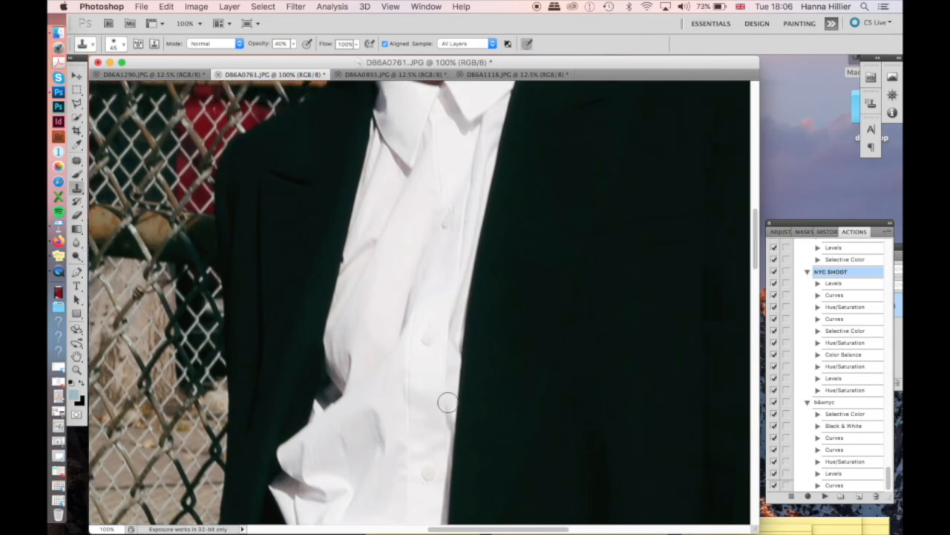
{"action": "scroll", "coordinate": [448, 402], "scroll_direction": "down", "scroll_amount": 10}
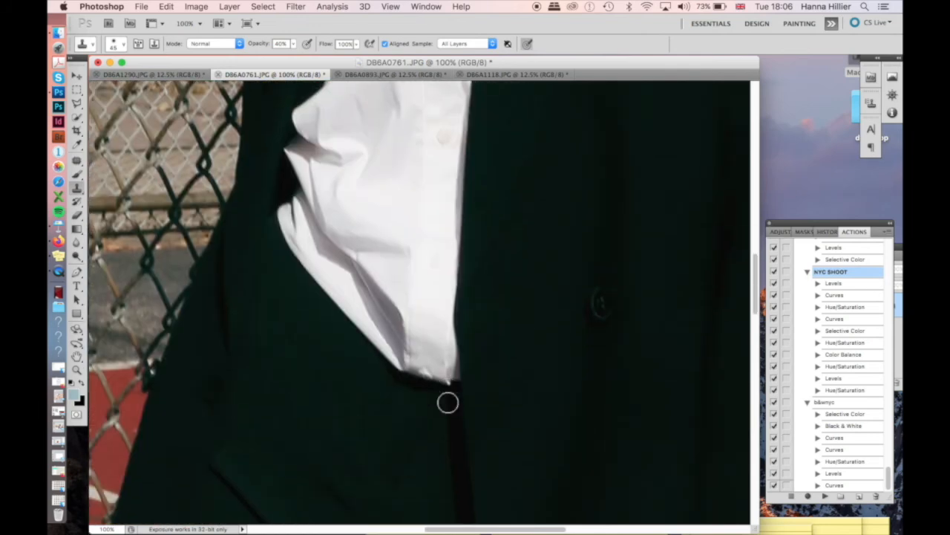
{"action": "key", "text": "super+minus"}
{"action": "key", "text": "super+minus"}
{"action": "key", "text": "super+minus"}
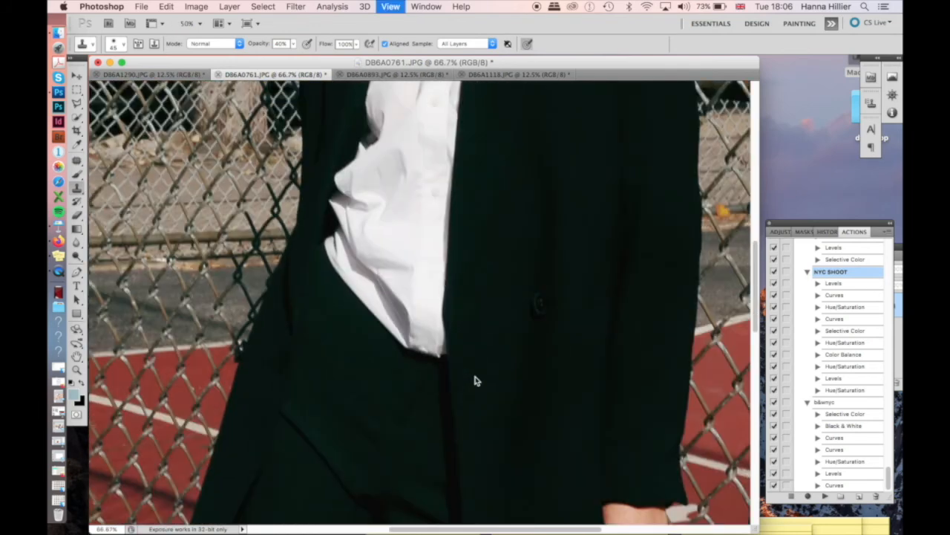
- Patch out the two dark stains at the far side of the pavement, away from the model's feet
{"action": "key", "text": "super+minus"}
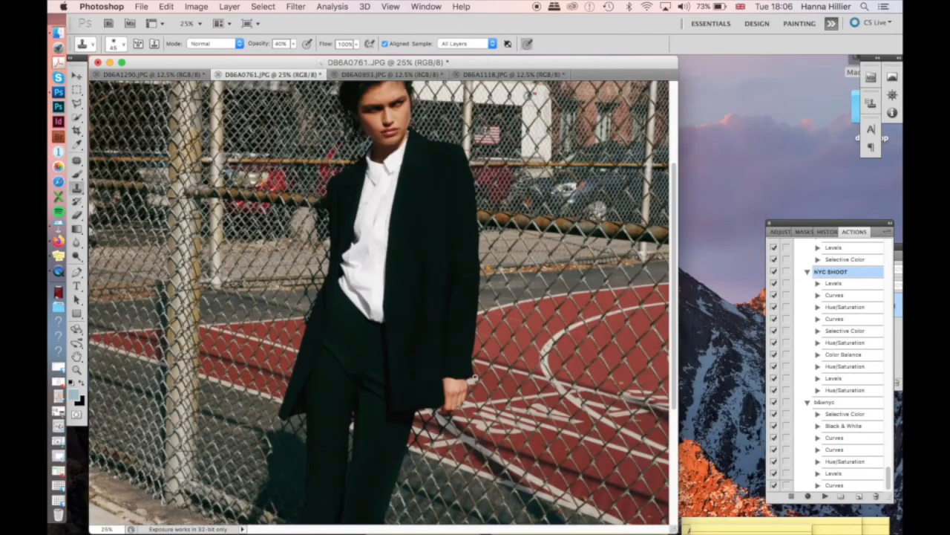
{"action": "key", "text": "super+minus"}
{"action": "key", "text": "super+plus"}
{"action": "key", "text": "super+plus"}
{"action": "key", "text": "super+plus"}
{"action": "key", "text": "super+plus"}
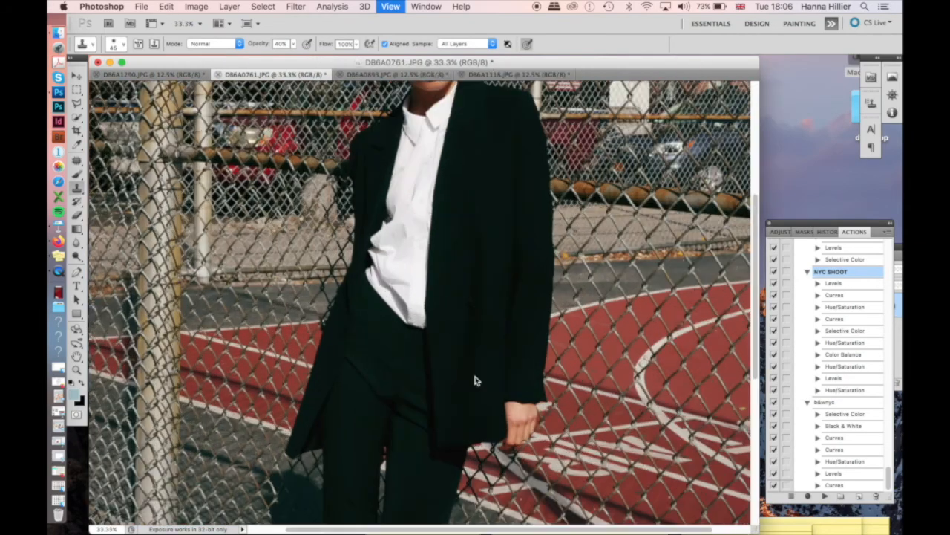
{"action": "scroll", "coordinate": [476, 379], "scroll_direction": "down", "scroll_amount": 5}
{"action": "scroll", "coordinate": [475, 378], "scroll_direction": "up", "scroll_amount": 5}
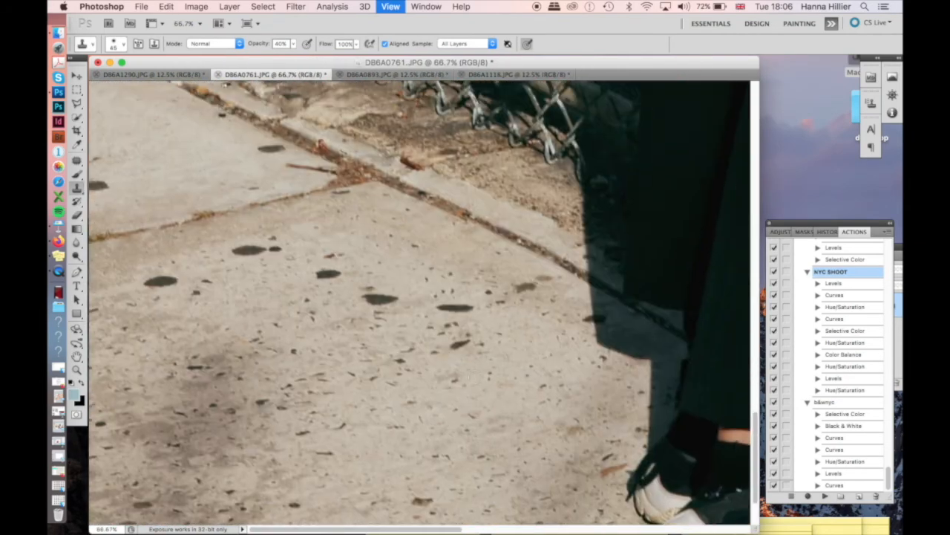
{"action": "left_click", "coordinate": [76, 160]}
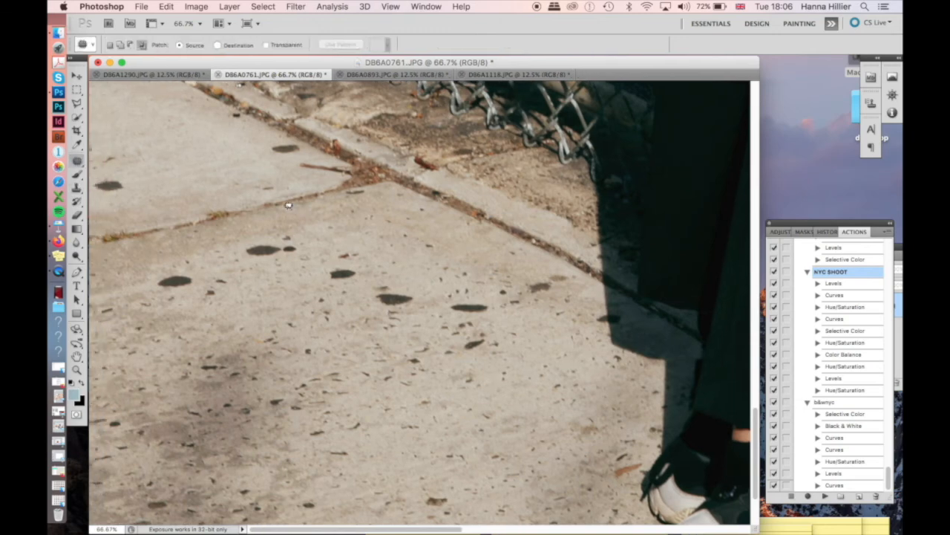
{"action": "scroll", "coordinate": [223, 198], "scroll_direction": "up", "scroll_amount": 2}
{"action": "mouse_move", "coordinate": [131, 193]}
{"action": "left_mouse_down"}
{"action": "mouse_move", "coordinate": [122, 199]}
{"action": "mouse_move", "coordinate": [118, 175]}
{"action": "mouse_move", "coordinate": [159, 159]}
{"action": "left_mouse_up"}
{"action": "left_click", "coordinate": [183, 183]}
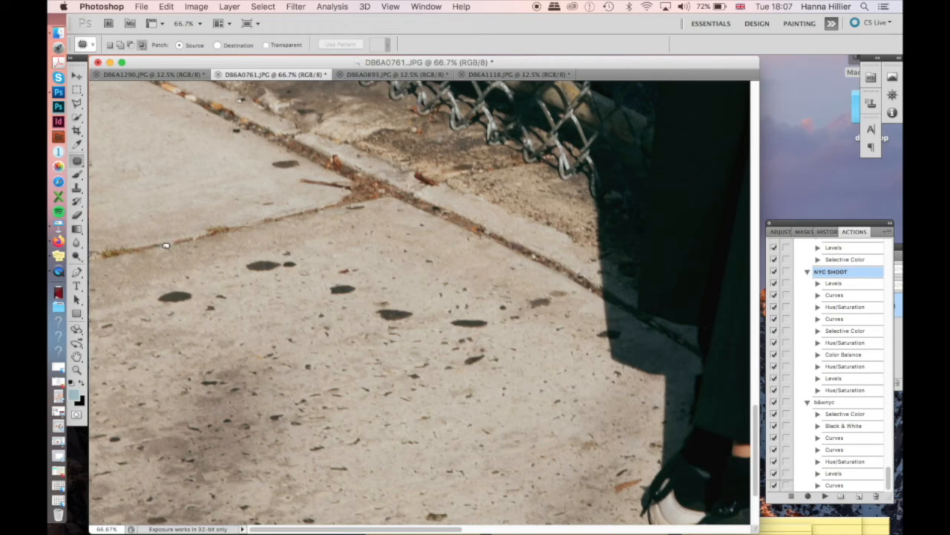
{"action": "mouse_move", "coordinate": [201, 295]}
{"action": "left_mouse_down"}
{"action": "mouse_move", "coordinate": [157, 311]}
{"action": "mouse_move", "coordinate": [192, 344]}
{"action": "left_mouse_up"}
{"action": "key", "text": "super+d"}
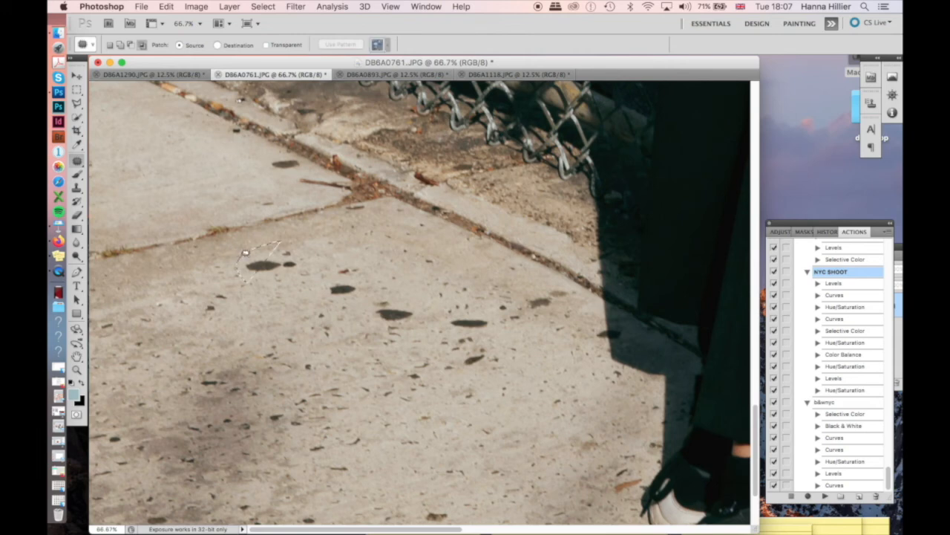
- Patch out the adjoining dark stains below the pavement crack and the stain just above it
{"action": "mouse_move", "coordinate": [244, 245]}
{"action": "left_mouse_down"}
{"action": "mouse_move", "coordinate": [260, 276]}
{"action": "mouse_move", "coordinate": [308, 265]}
{"action": "mouse_move", "coordinate": [294, 248]}
{"action": "mouse_move", "coordinate": [239, 274]}
{"action": "mouse_move", "coordinate": [301, 241]}
{"action": "mouse_move", "coordinate": [291, 244]}
{"action": "mouse_move", "coordinate": [288, 314]}
{"action": "left_mouse_up"}
{"action": "left_click", "coordinate": [294, 249]}
{"action": "key", "text": "super+d"}
{"action": "mouse_move", "coordinate": [326, 143]}
{"action": "left_mouse_down"}
{"action": "mouse_move", "coordinate": [265, 155]}
{"action": "mouse_move", "coordinate": [303, 162]}
{"action": "mouse_move", "coordinate": [294, 157]}
{"action": "left_mouse_up"}
{"action": "key", "text": "super+d"}
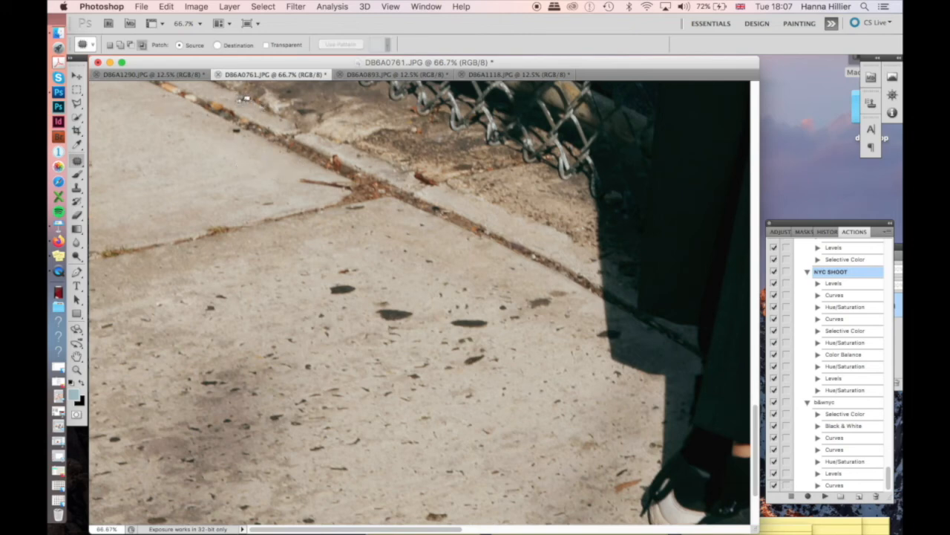
- Patch out the dark speck by the kerb and the next two dark stains across the middle of the pavement
{"action": "left_click_drag", "start_coordinate": [250, 89], "coordinate": [252, 113]}
{"action": "left_click", "coordinate": [325, 134]}
{"action": "mouse_move", "coordinate": [374, 286]}
{"action": "left_mouse_down"}
{"action": "mouse_move", "coordinate": [344, 281]}
{"action": "mouse_move", "coordinate": [371, 277]}
{"action": "mouse_move", "coordinate": [328, 283]}
{"action": "mouse_move", "coordinate": [365, 276]}
{"action": "mouse_move", "coordinate": [283, 316]}
{"action": "left_mouse_up"}
{"action": "left_click", "coordinate": [295, 299]}
{"action": "left_click", "coordinate": [386, 294]}
{"action": "mouse_move", "coordinate": [398, 317]}
{"action": "left_mouse_down"}
{"action": "mouse_move", "coordinate": [417, 296]}
{"action": "mouse_move", "coordinate": [371, 308]}
{"action": "mouse_move", "coordinate": [401, 315]}
{"action": "mouse_move", "coordinate": [416, 278]}
{"action": "left_mouse_up"}
{"action": "left_click", "coordinate": [393, 317]}
- Patch out the pair of stains in the middle of the pavement and the faint mark near the model's shadow
{"action": "scroll", "coordinate": [404, 352], "scroll_direction": "right", "scroll_amount": 3}
{"action": "scroll", "coordinate": [404, 352], "scroll_direction": "down", "scroll_amount": 1}
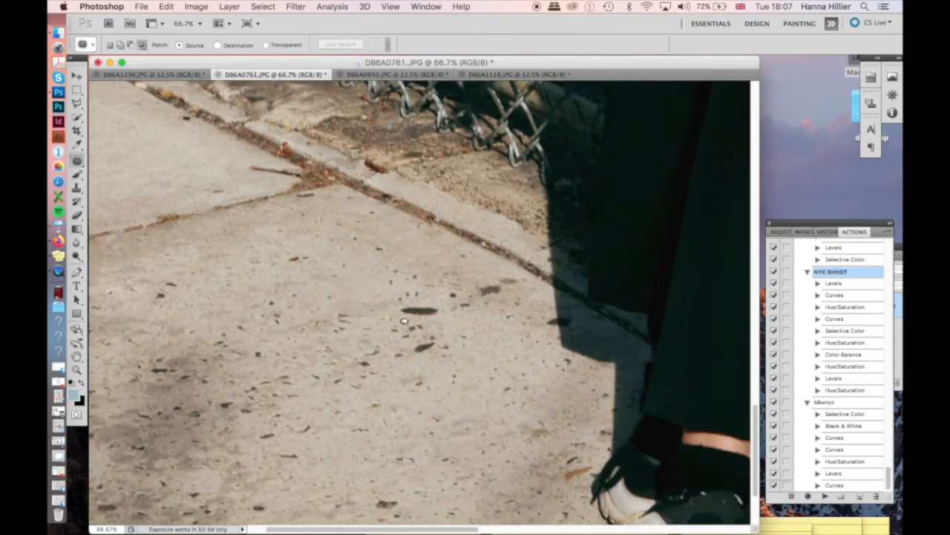
{"action": "mouse_move", "coordinate": [391, 306]}
{"action": "left_mouse_down"}
{"action": "mouse_move", "coordinate": [443, 353]}
{"action": "mouse_move", "coordinate": [445, 305]}
{"action": "mouse_move", "coordinate": [397, 299]}
{"action": "left_mouse_up"}
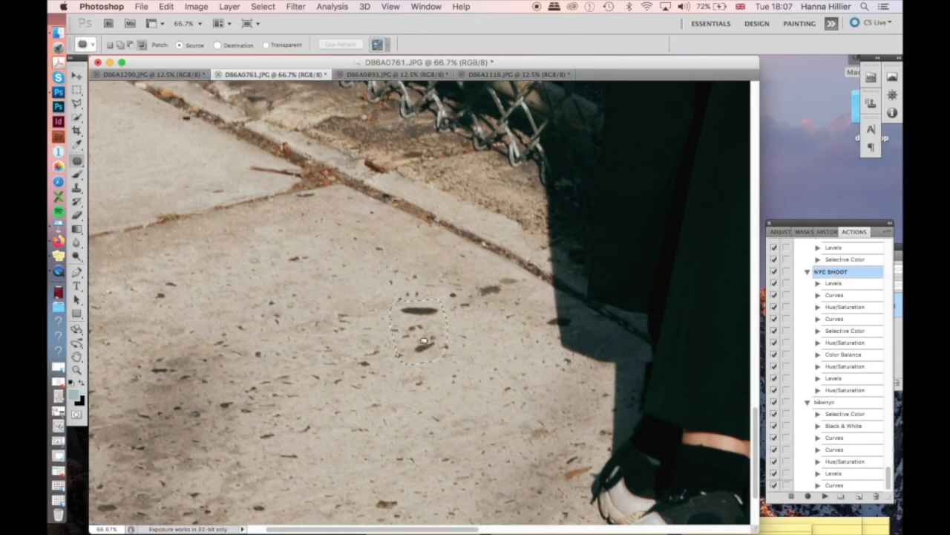
{"action": "left_click", "coordinate": [360, 345]}
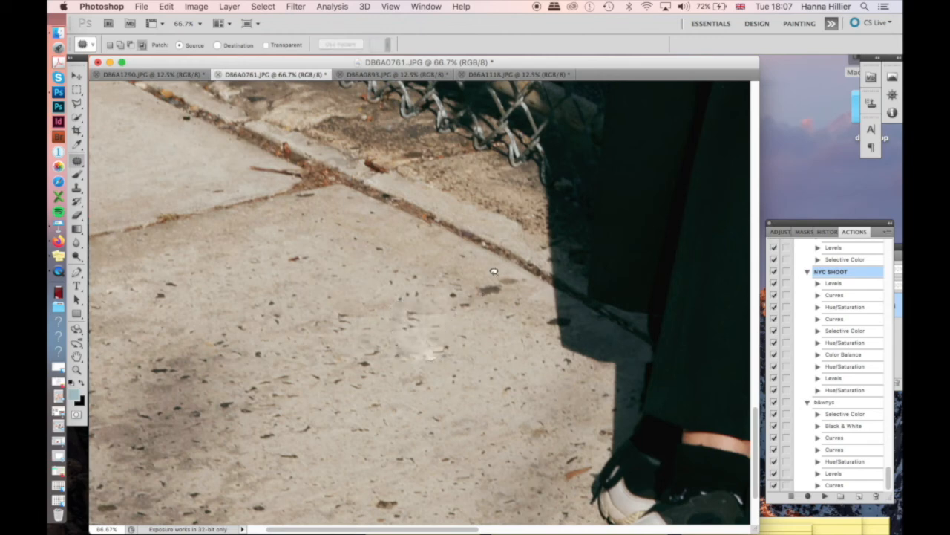
{"action": "mouse_move", "coordinate": [481, 304]}
{"action": "left_mouse_down"}
{"action": "mouse_move", "coordinate": [523, 280]}
{"action": "mouse_move", "coordinate": [516, 269]}
{"action": "mouse_move", "coordinate": [479, 286]}
{"action": "mouse_move", "coordinate": [500, 342]}
{"action": "left_mouse_up"}
{"action": "left_click", "coordinate": [530, 396]}
- Patch out the dark stains on the pavement strip between the shoes and the dirt edge
{"action": "scroll", "coordinate": [535, 402], "scroll_direction": "down", "scroll_amount": 2}
{"action": "scroll", "coordinate": [534, 402], "scroll_direction": "down", "scroll_amount": 3}
{"action": "scroll", "coordinate": [534, 402], "scroll_direction": "right", "scroll_amount": 10}
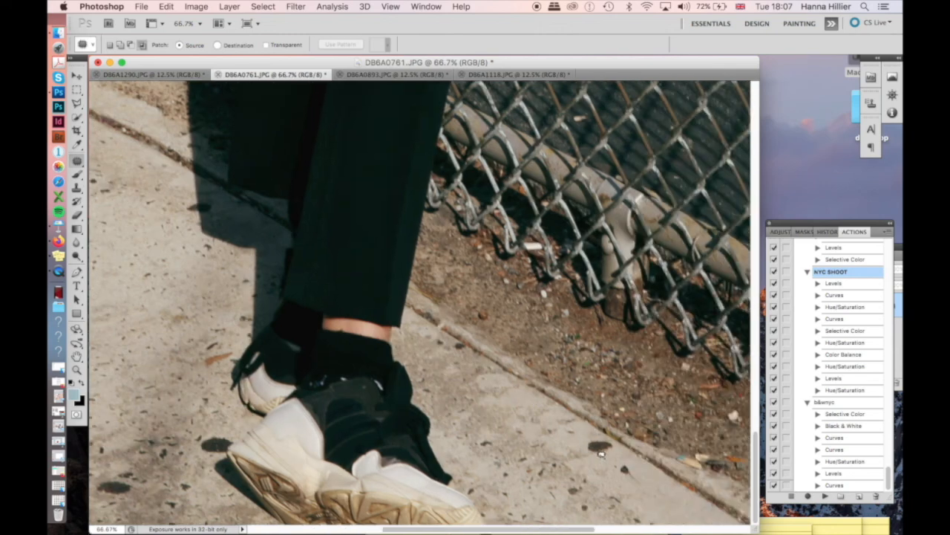
{"action": "left_click_drag", "start_coordinate": [613, 438], "coordinate": [552, 424]}
{"action": "left_click", "coordinate": [534, 434]}
{"action": "left_click_drag", "start_coordinate": [638, 472], "coordinate": [643, 477]}
{"action": "left_click", "coordinate": [674, 502]}
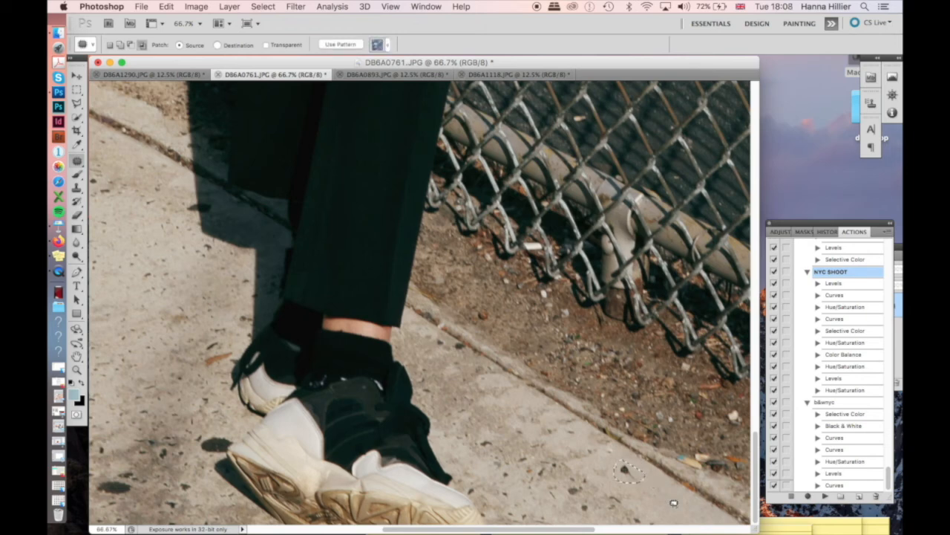
- Patch out the dark stain on the pavement behind the shoes and the brown spot in the dirt below the fence
{"action": "scroll", "coordinate": [470, 467], "scroll_direction": "left", "scroll_amount": 5}
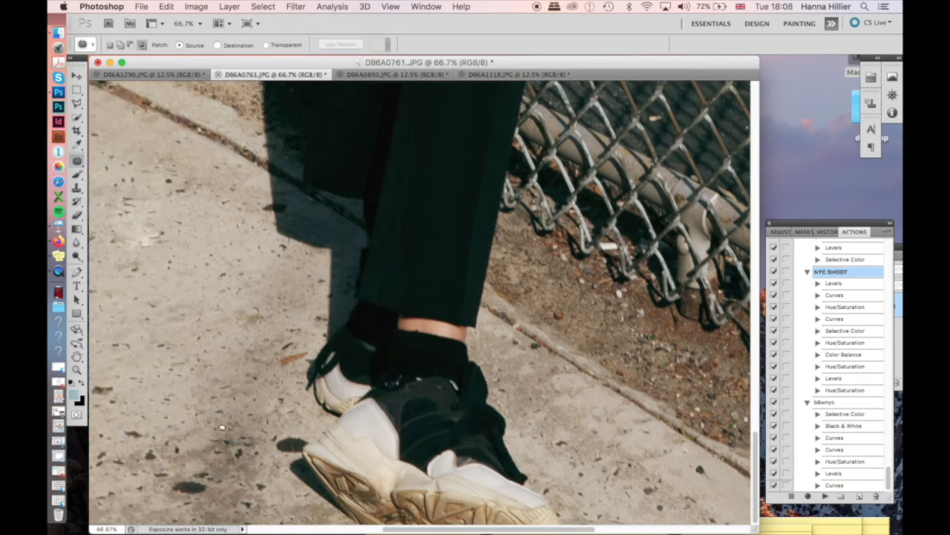
{"action": "left_click_drag", "start_coordinate": [273, 460], "coordinate": [265, 427]}
{"action": "key", "text": "super+d"}
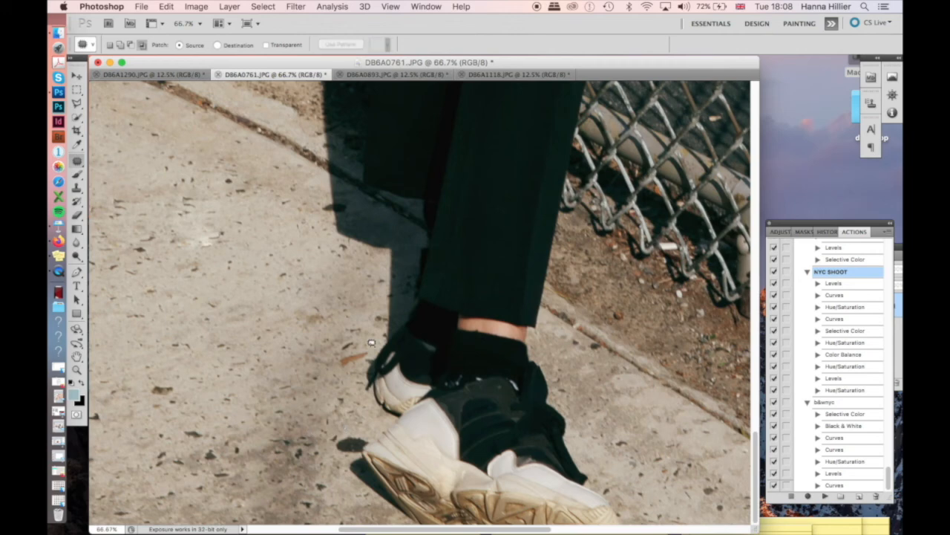
{"action": "scroll", "coordinate": [371, 341], "scroll_direction": "right", "scroll_amount": 3}
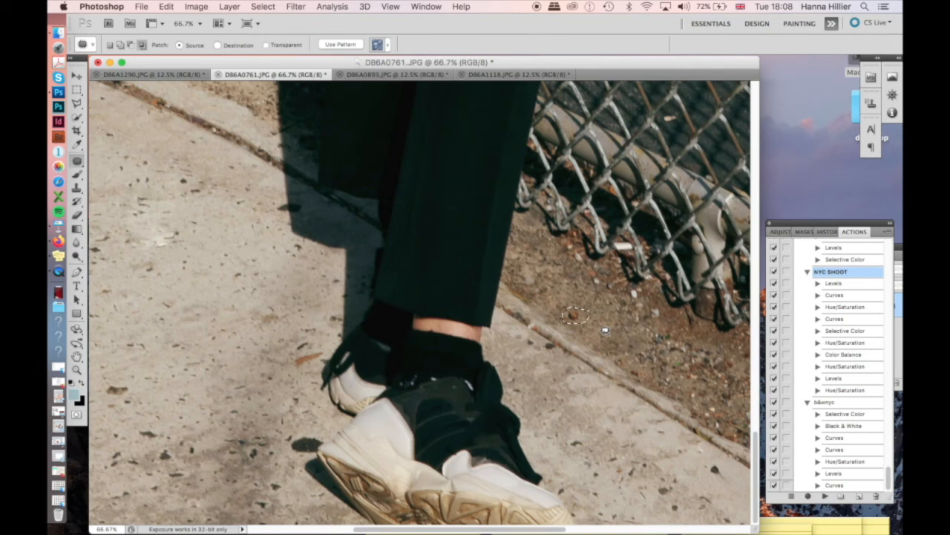
{"action": "mouse_move", "coordinate": [563, 298]}
{"action": "left_mouse_down"}
{"action": "mouse_move", "coordinate": [592, 296]}
{"action": "mouse_move", "coordinate": [610, 336]}
{"action": "left_mouse_up"}
{"action": "key", "text": "ctrl+d"}
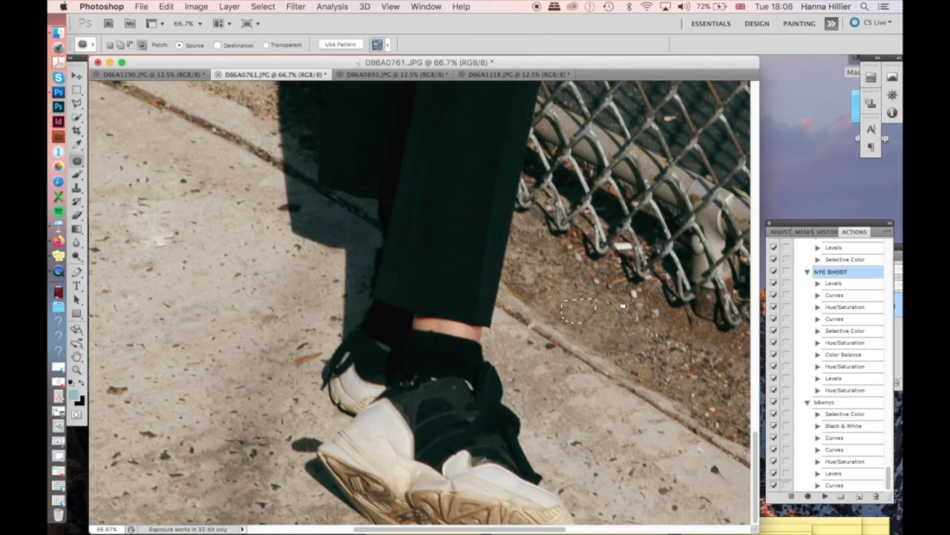
- Patch the pale blotch on the pavement beside the model's feet at 16.7% zoom
{"action": "key", "text": "super+minus"}
{"action": "key", "text": "super+minus"}
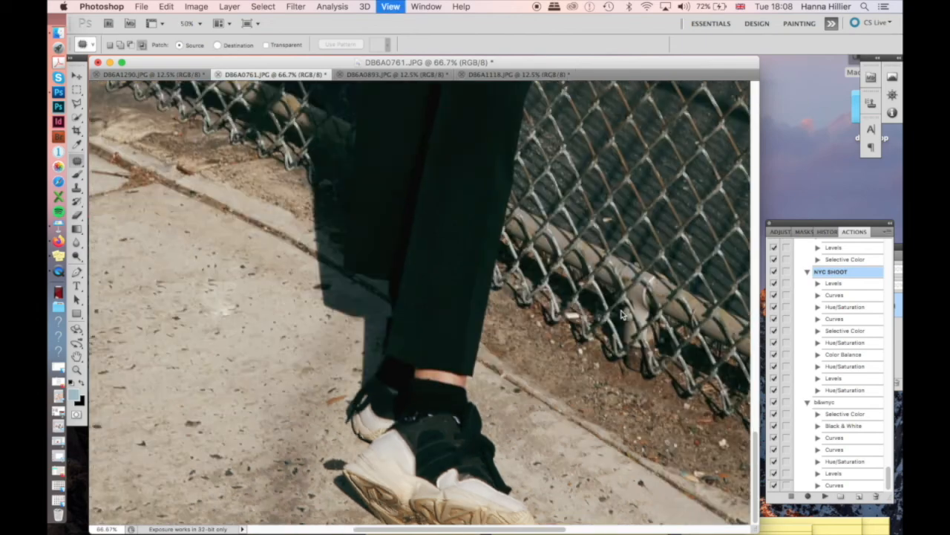
{"action": "key", "text": "super+minus"}
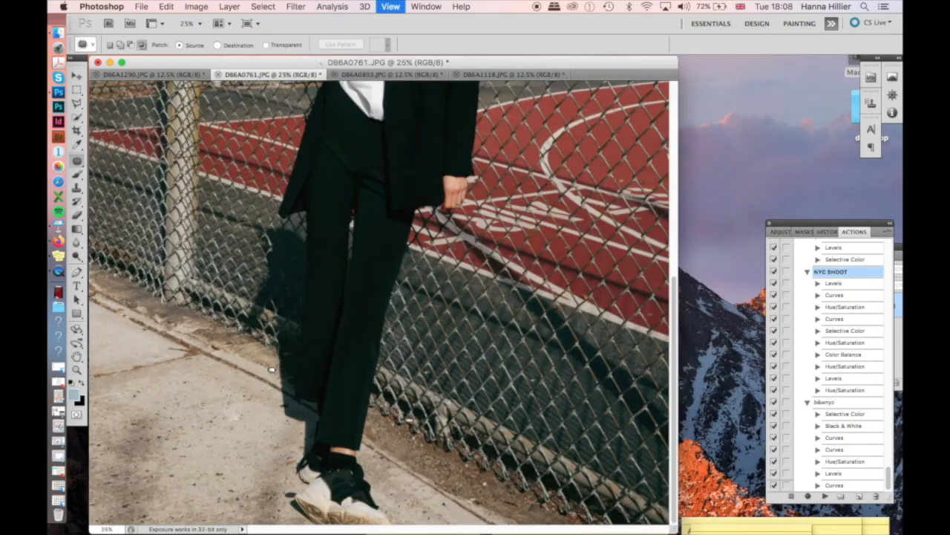
{"action": "key", "text": "super+minus"}
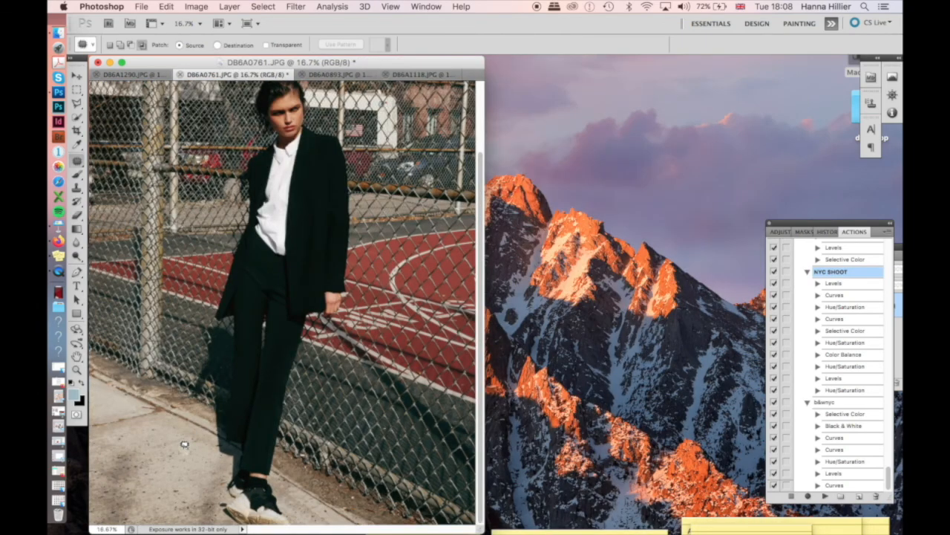
{"action": "mouse_move", "coordinate": [180, 458]}
{"action": "left_mouse_down"}
{"action": "mouse_move", "coordinate": [193, 445]}
{"action": "mouse_move", "coordinate": [191, 460]}
{"action": "left_mouse_up"}
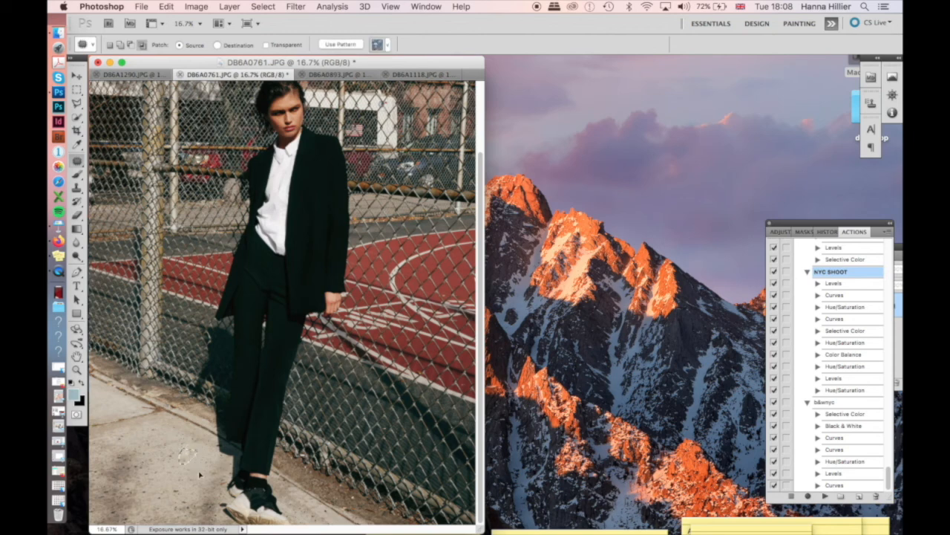
{"action": "left_click", "coordinate": [201, 471]}
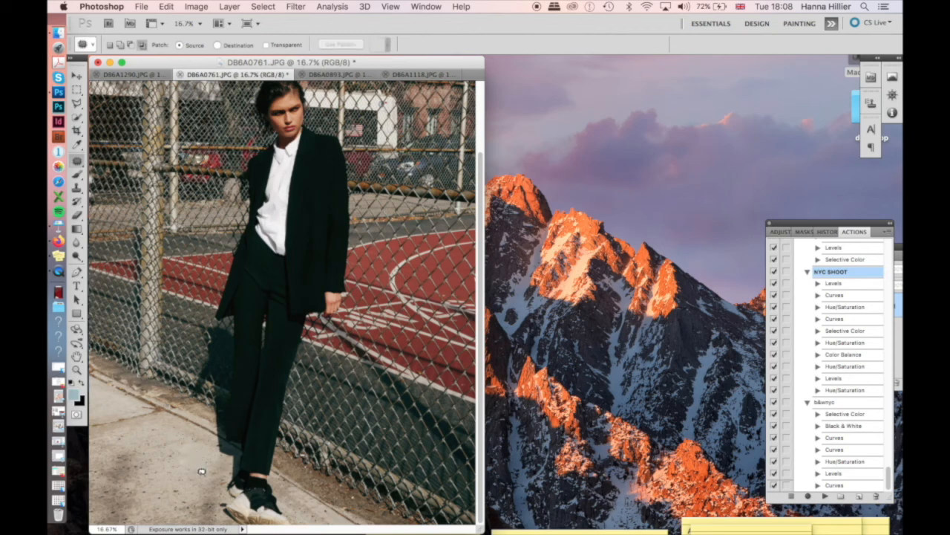
- Switch to the Clone Stamp tool, enlarge its brush to 400 px and sample the pavement beside the model's feet
{"action": "key", "text": "s"}
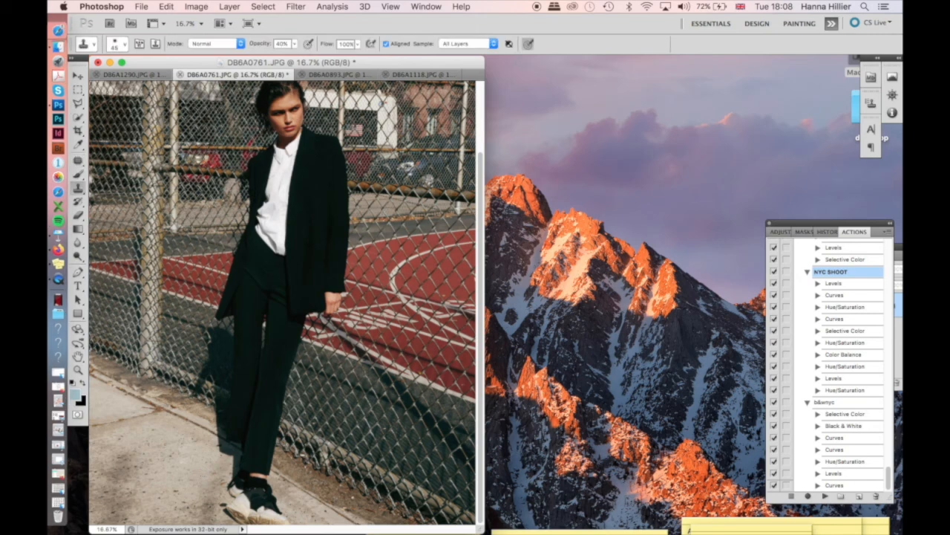
{"action": "key", "text": "bracketright"}
{"action": "key", "text": "bracketright"}
{"action": "key", "text": "bracketright"}
{"action": "key", "text": "bracketright"}
{"action": "left_click", "coordinate": [179, 464], "text": "alt"}
{"action": "key", "text": "super+minus"}
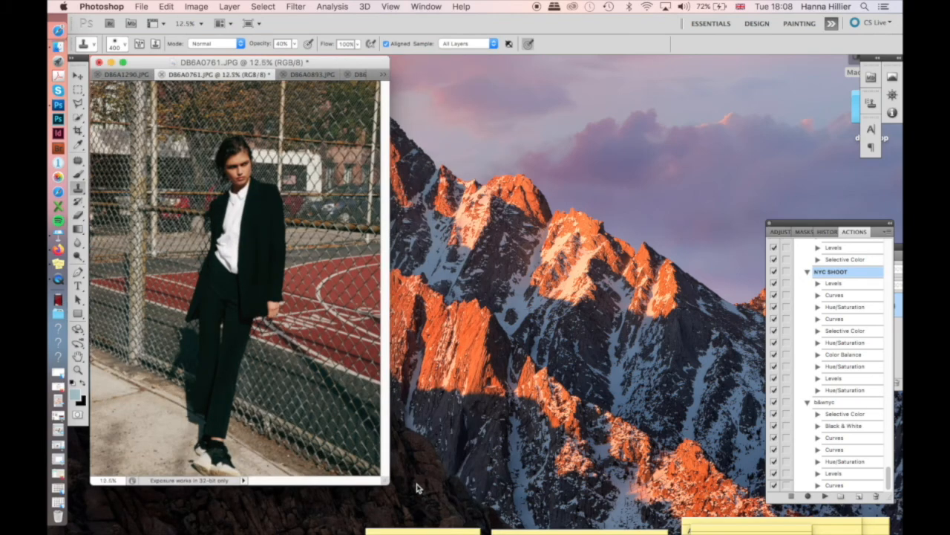
- Open the photo in Liquify and push in the bulging edge of the white shirt at the waist with a size 200 brush
{"action": "left_click", "coordinate": [295, 7]}
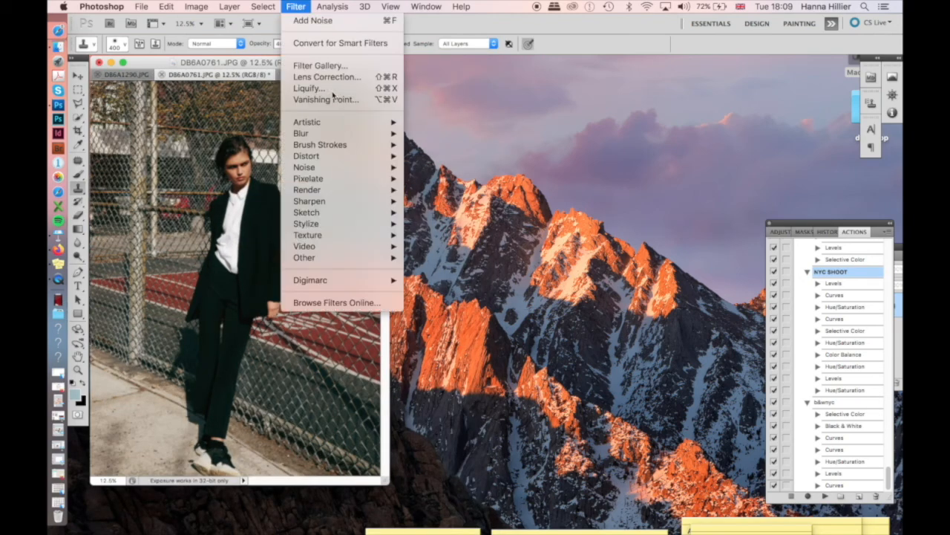
{"action": "left_click", "coordinate": [327, 89]}
{"action": "left_click", "coordinate": [295, 7]}
{"action": "left_click", "coordinate": [323, 91]}
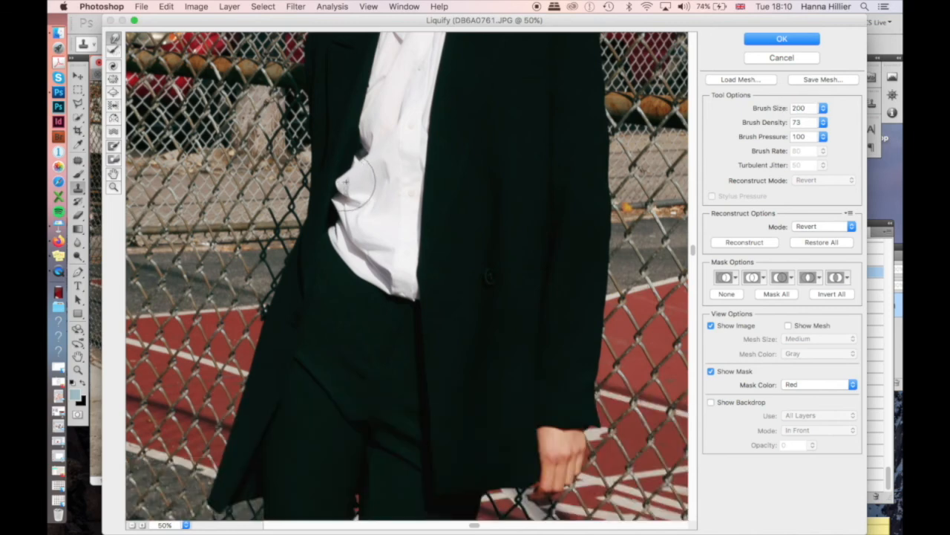
{"action": "mouse_move", "coordinate": [348, 181]}
{"action": "left_mouse_down"}
{"action": "mouse_move", "coordinate": [333, 234]}
{"action": "mouse_move", "coordinate": [364, 252]}
{"action": "mouse_move", "coordinate": [363, 273]}
{"action": "mouse_move", "coordinate": [397, 286]}
{"action": "mouse_move", "coordinate": [408, 273]}
{"action": "mouse_move", "coordinate": [418, 286]}
{"action": "mouse_move", "coordinate": [408, 268]}
{"action": "mouse_move", "coordinate": [354, 235]}
{"action": "mouse_move", "coordinate": [353, 191]}
{"action": "mouse_move", "coordinate": [379, 160]}
{"action": "mouse_move", "coordinate": [368, 139]}
{"action": "mouse_move", "coordinate": [363, 163]}
{"action": "mouse_move", "coordinate": [350, 156]}
{"action": "mouse_move", "coordinate": [345, 189]}
{"action": "mouse_move", "coordinate": [342, 178]}
{"action": "mouse_move", "coordinate": [356, 208]}
{"action": "left_mouse_up"}
{"action": "scroll", "coordinate": [368, 305], "scroll_direction": "down", "scroll_amount": 2}
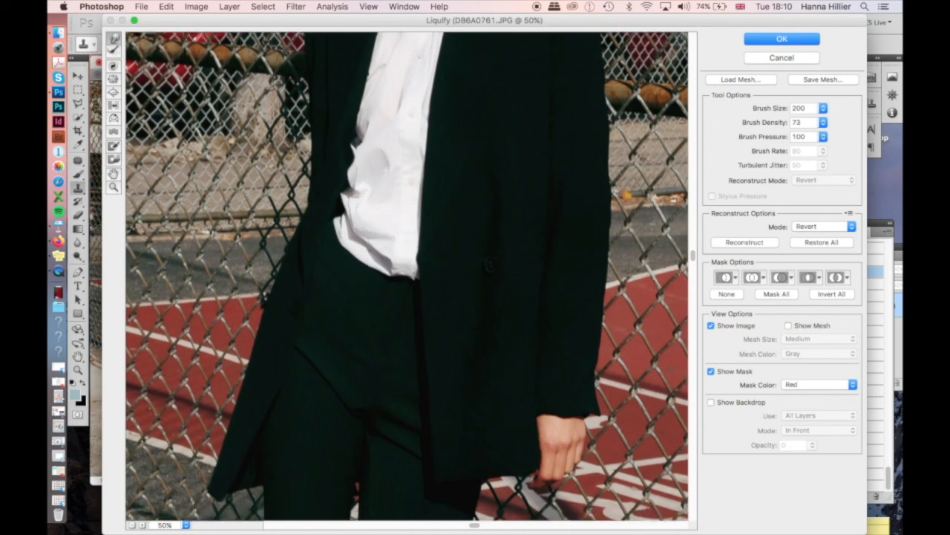
- Set the Liquify brush size to 100 for the shirt and jacket and apply the Liquify changes
{"action": "scroll", "coordinate": [407, 276], "scroll_direction": "down", "scroll_amount": 5}
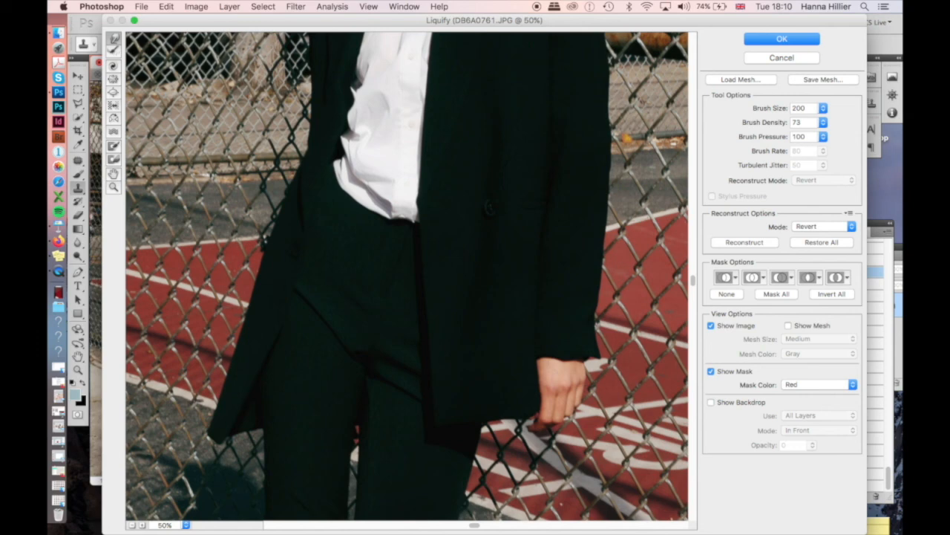
{"action": "scroll", "coordinate": [445, 360], "scroll_direction": "up", "scroll_amount": 10}
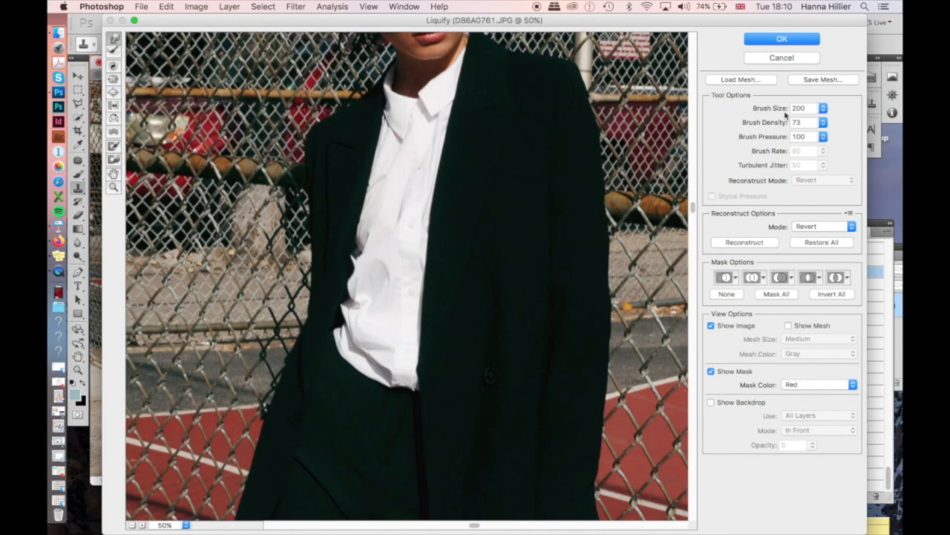
{"action": "left_click", "coordinate": [784, 108]}
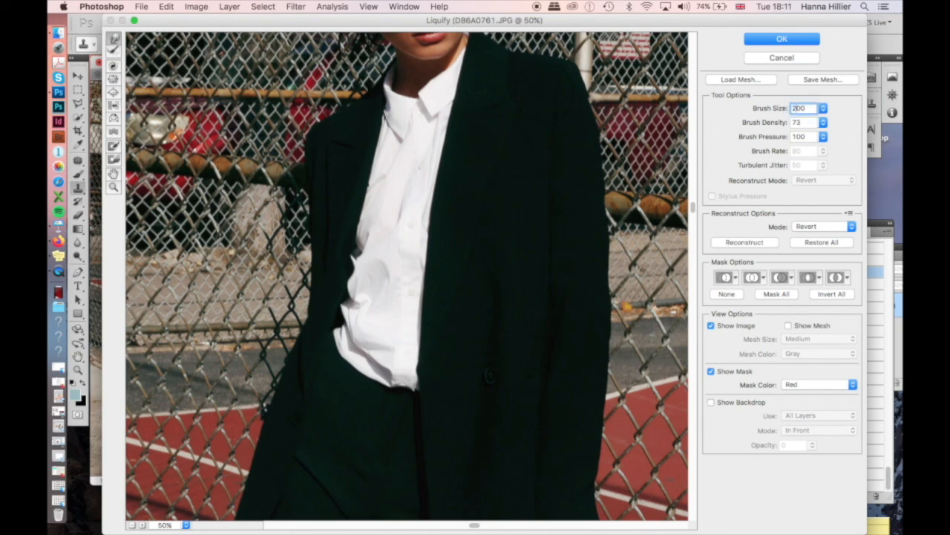
{"action": "left_click", "coordinate": [783, 110]}
{"action": "type", "text": "100"}
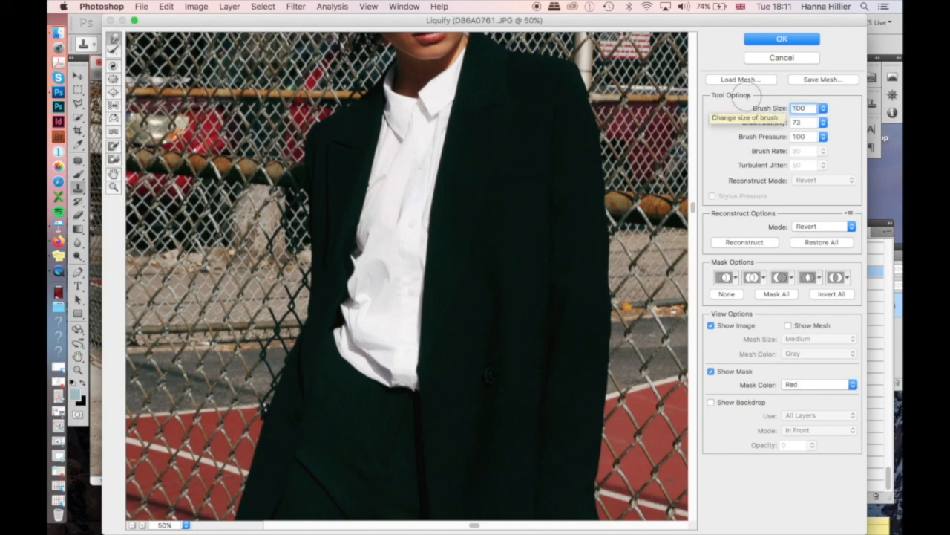
{"action": "key", "text": "Return"}
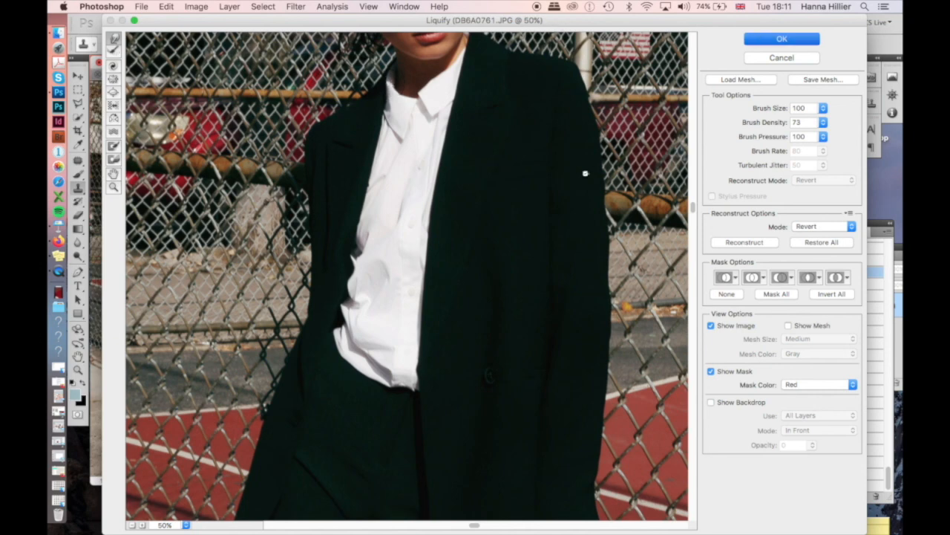
{"action": "key", "text": "Return"}
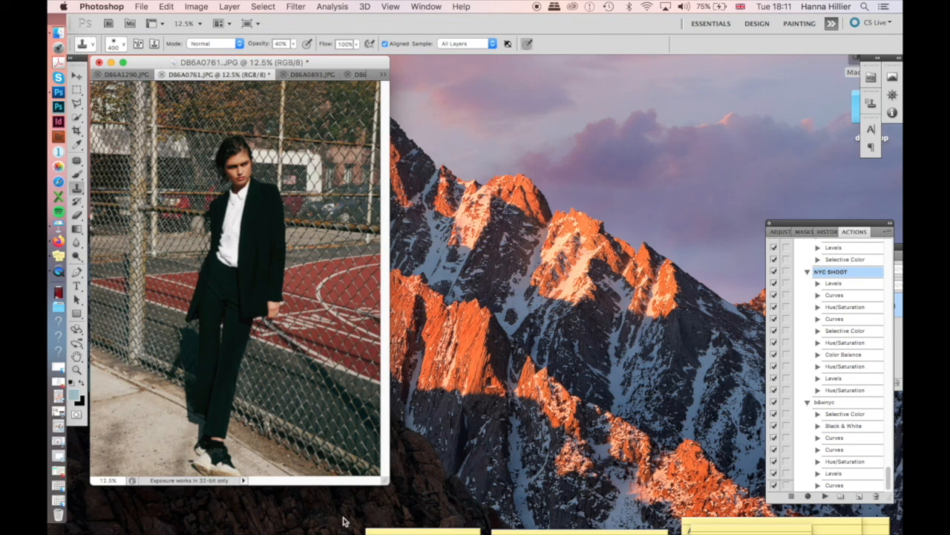
- Enlarge the document window and save the retouched colour photo as DB6A0761.jpg in the model's folder, a JPEG at quality 12
{"action": "left_click_drag", "start_coordinate": [390, 482], "coordinate": [458, 502]}
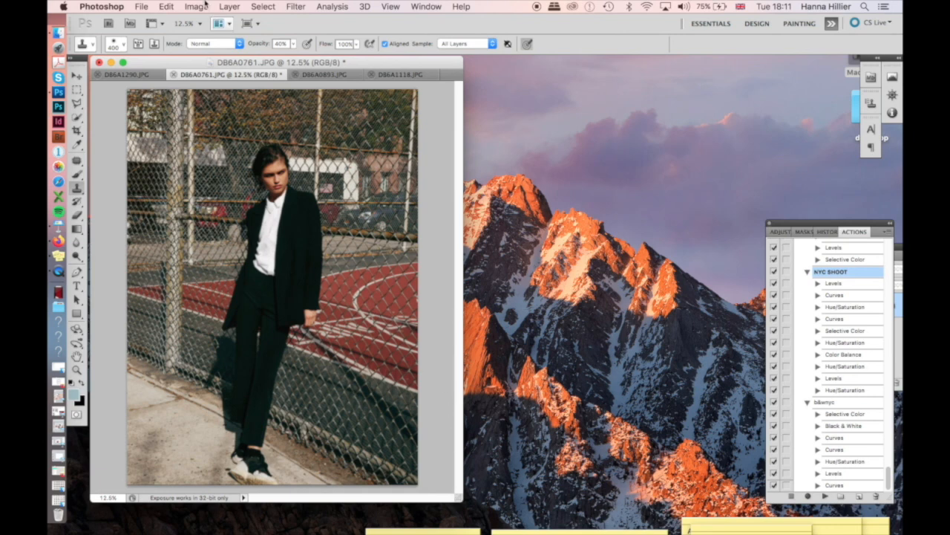
{"action": "left_click", "coordinate": [166, 6]}
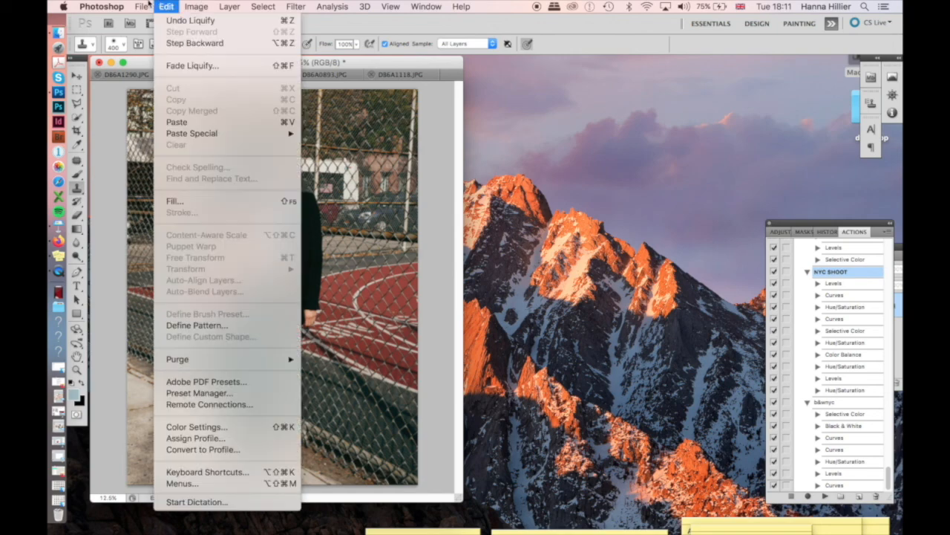
{"action": "mouse_move", "coordinate": [141, 6]}
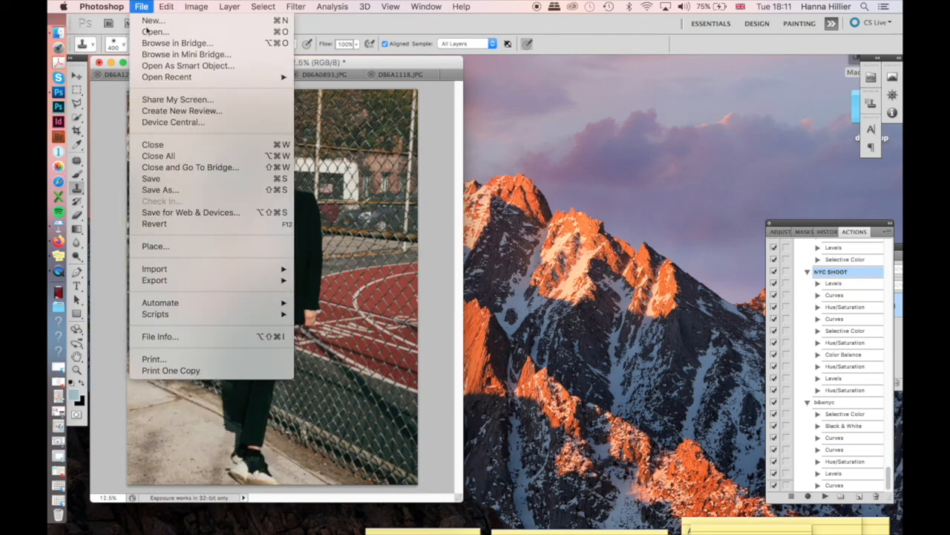
{"action": "left_click", "coordinate": [205, 192]}
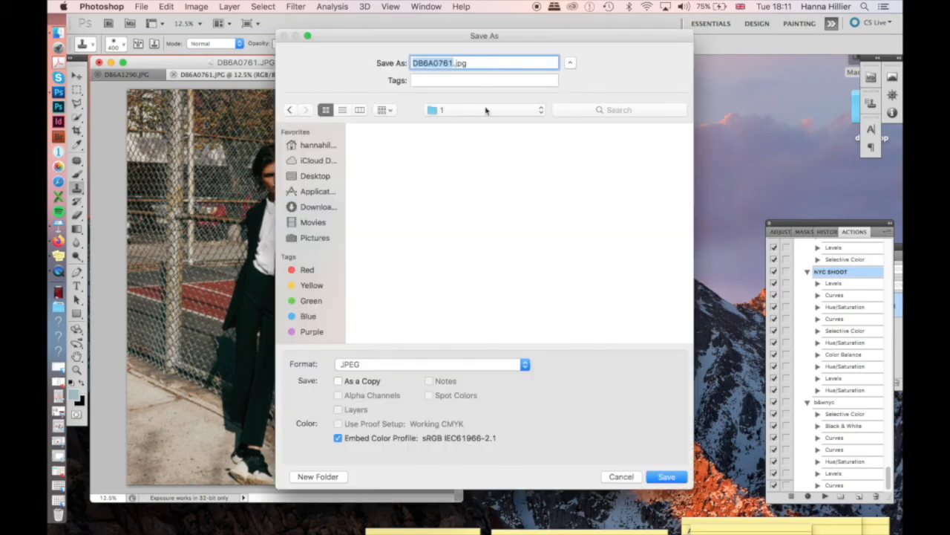
{"action": "left_click", "coordinate": [486, 113]}
{"action": "left_click", "coordinate": [487, 121]}
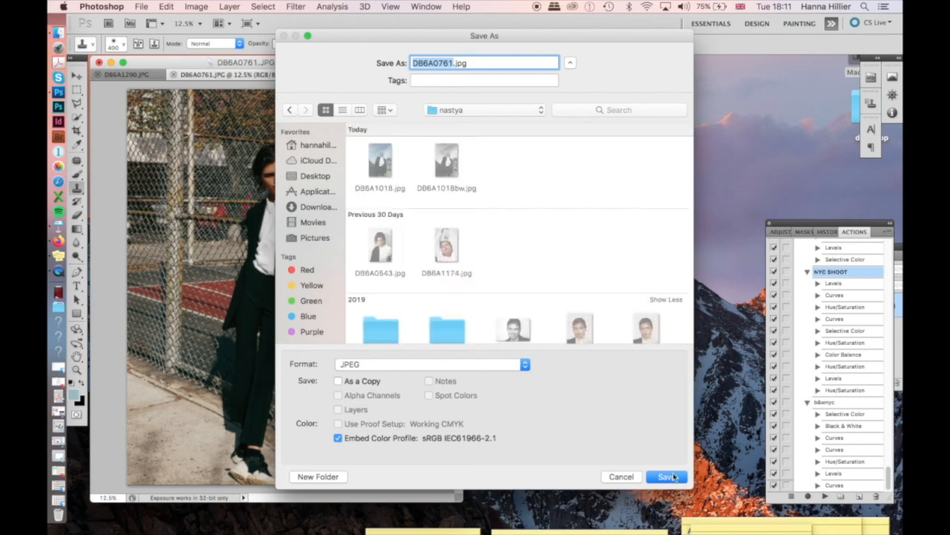
{"action": "key", "text": "Return"}
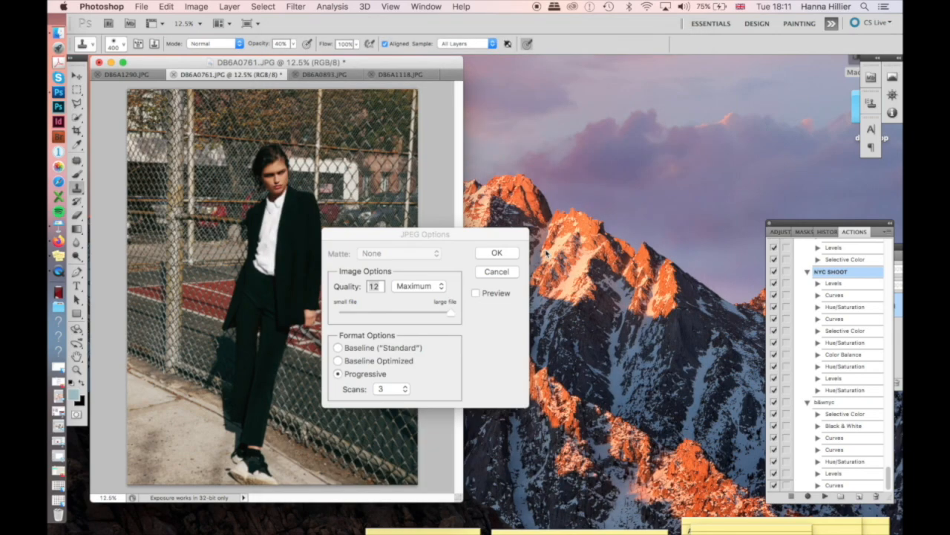
{"action": "key", "text": "Return"}
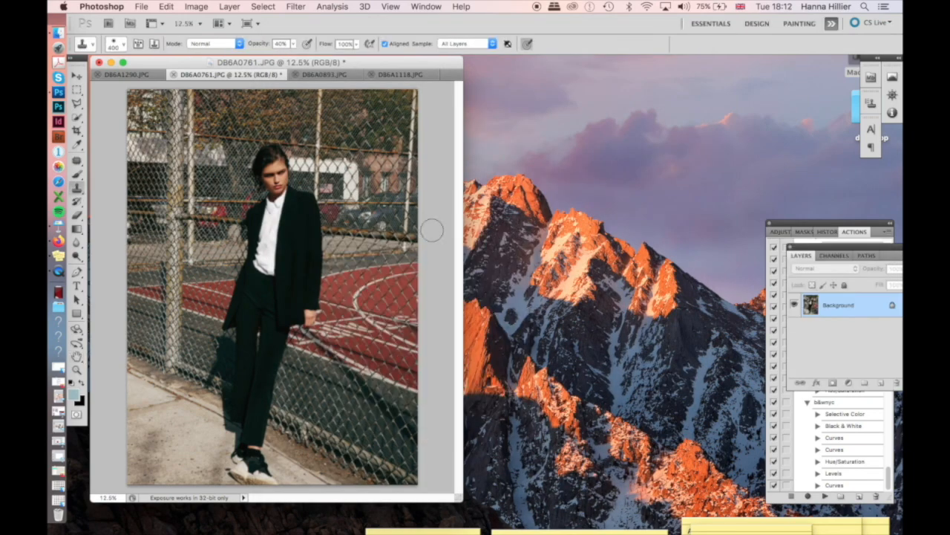
- Run the b&wnyc action on the photo and save the black-and-white version as DB6A0761bw.jpg in the same folder at JPEG quality 12
{"action": "left_click", "coordinate": [830, 403]}
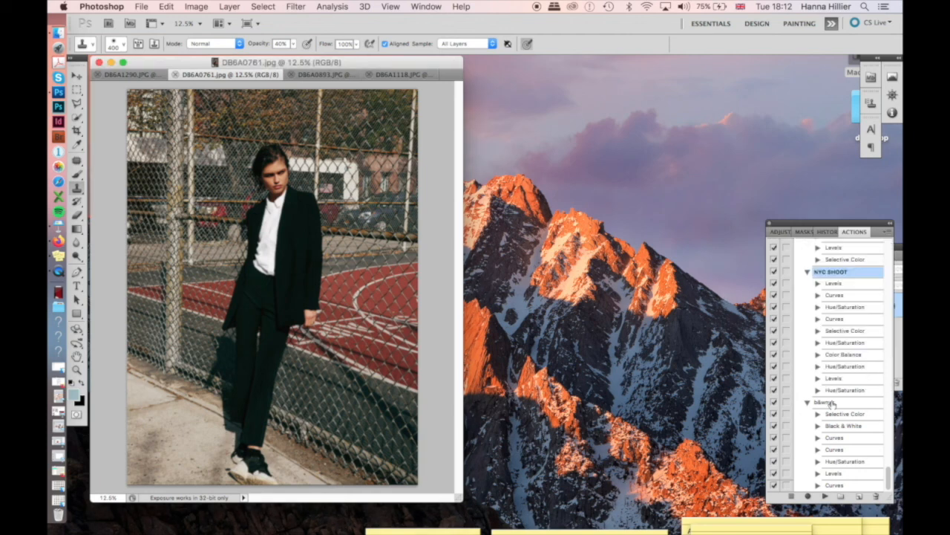
{"action": "left_click", "coordinate": [825, 498]}
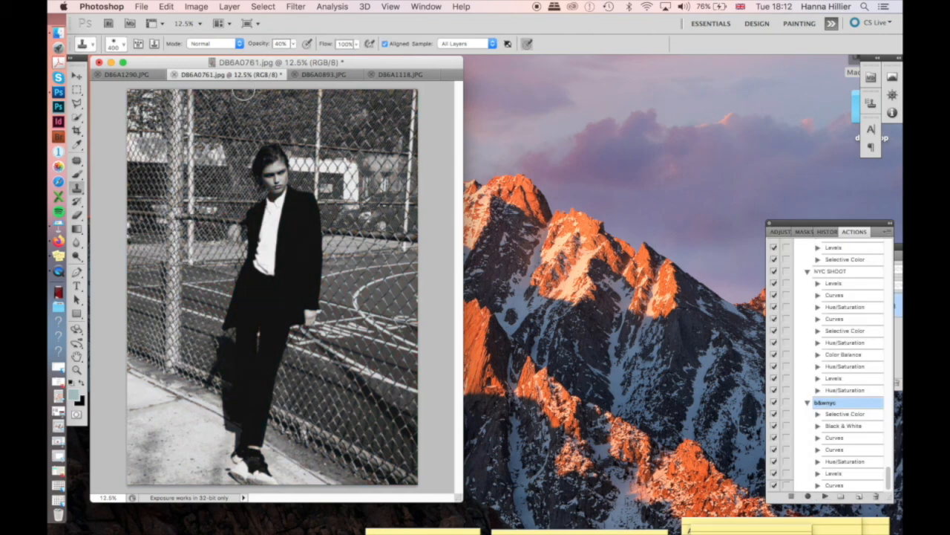
{"action": "left_click", "coordinate": [163, 5]}
{"action": "left_click", "coordinate": [162, 5]}
{"action": "left_click", "coordinate": [141, 6]}
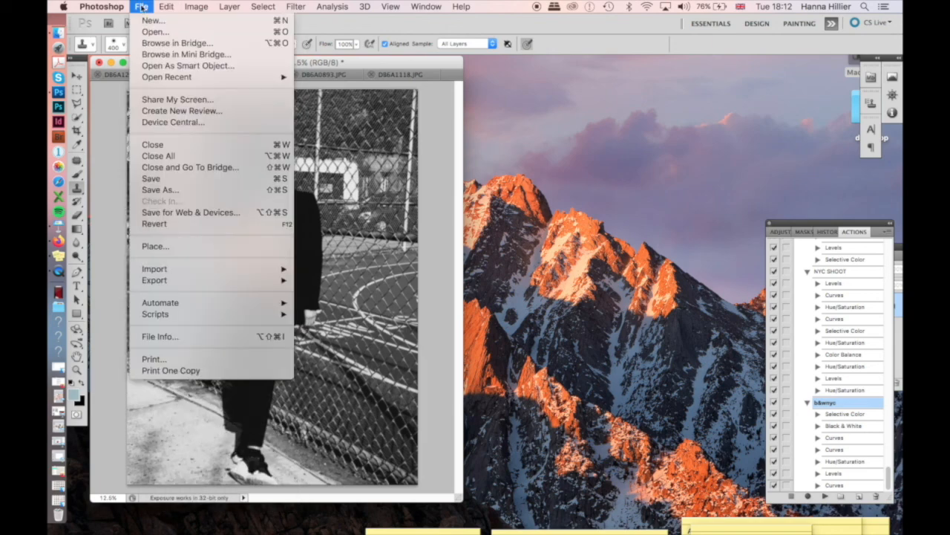
{"action": "left_click", "coordinate": [193, 190]}
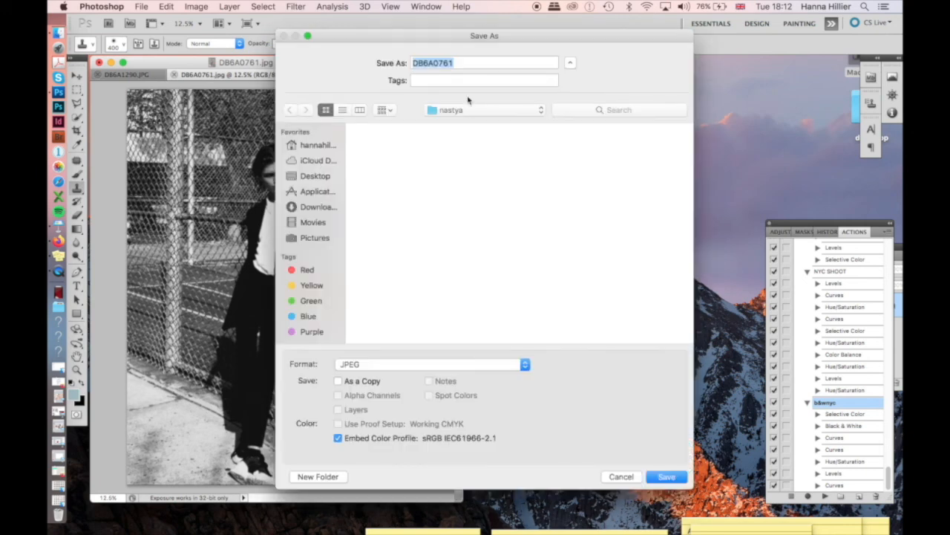
{"action": "key", "text": "Right"}
{"action": "type", "text": "bw"}
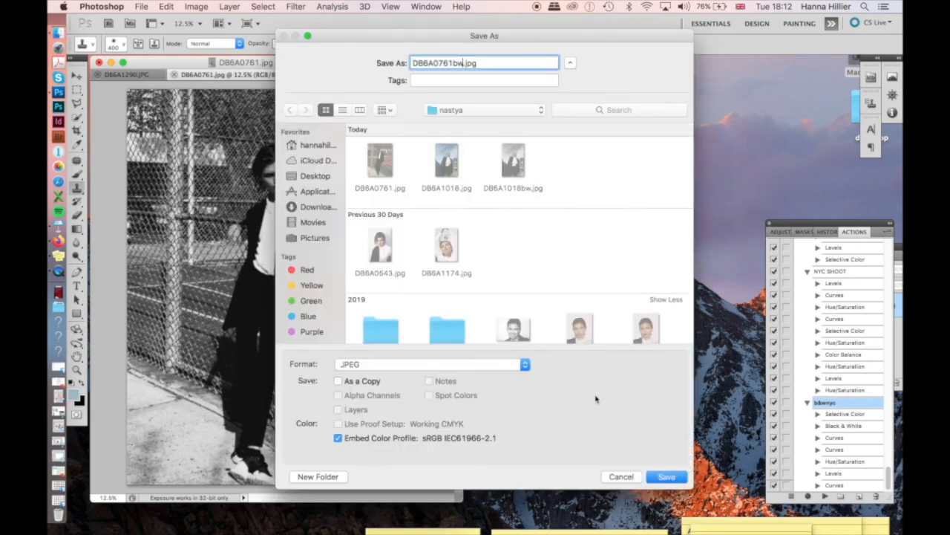
{"action": "left_click", "coordinate": [660, 477]}
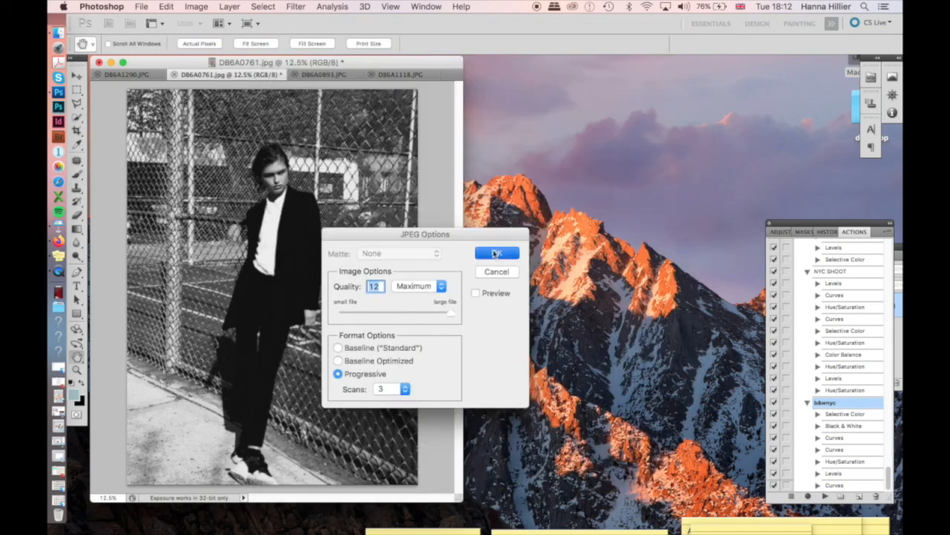
{"action": "left_click", "coordinate": [495, 253]}
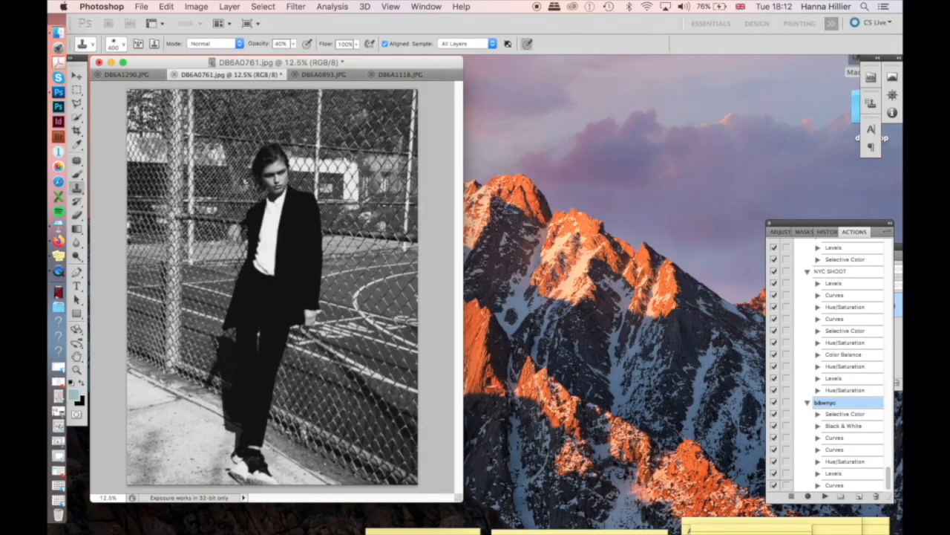